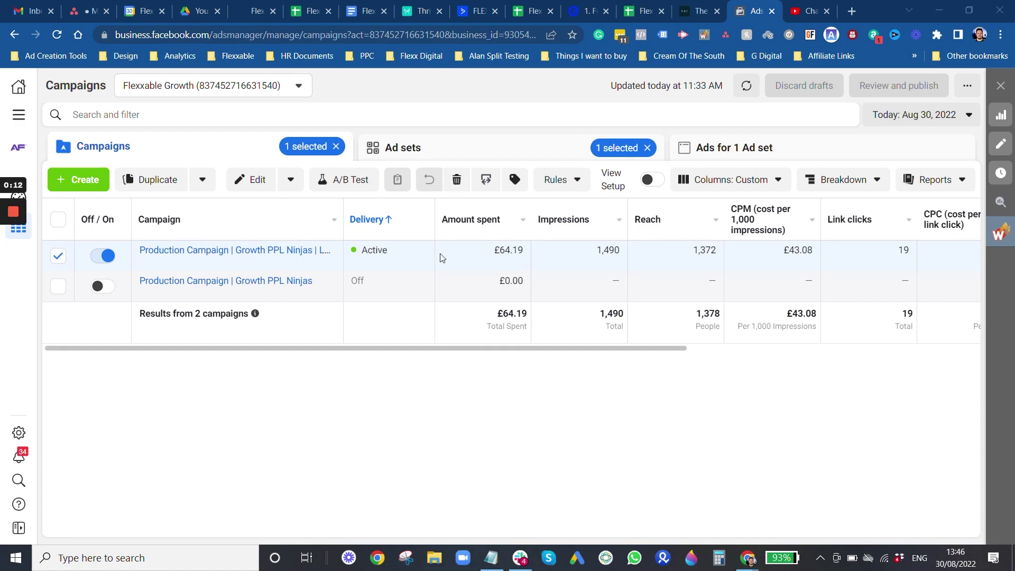
Step: Create a draft campaign with the Leads objective, producing 'New Leads Campaign'
click(76, 181)
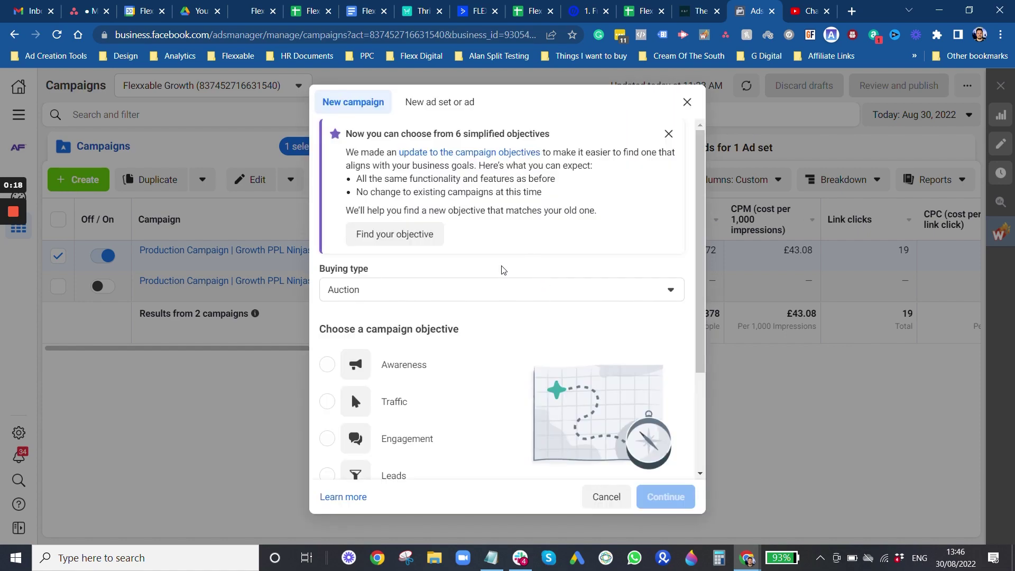
scroll(503, 267, down, 1)
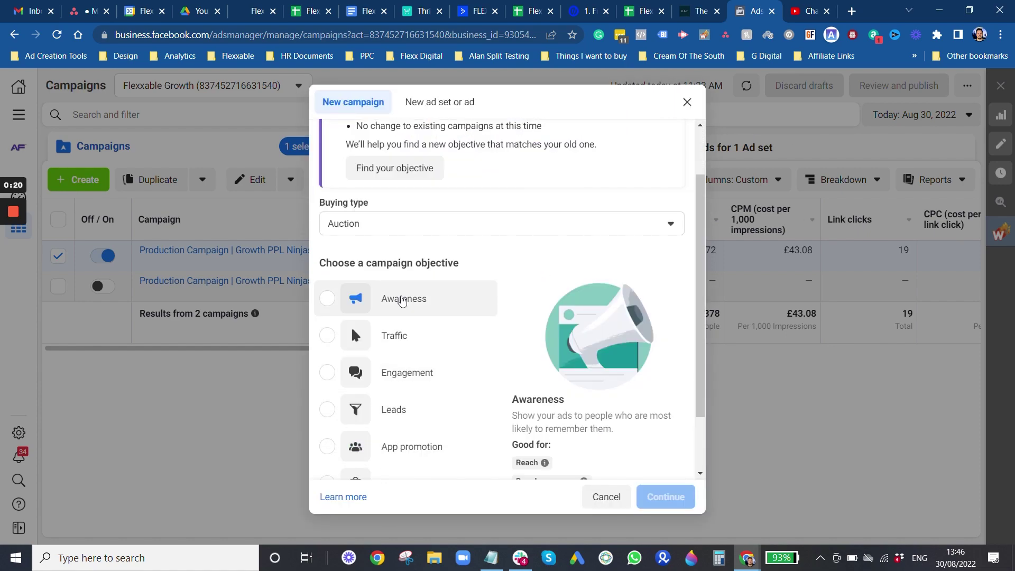
scroll(396, 399, down, 1)
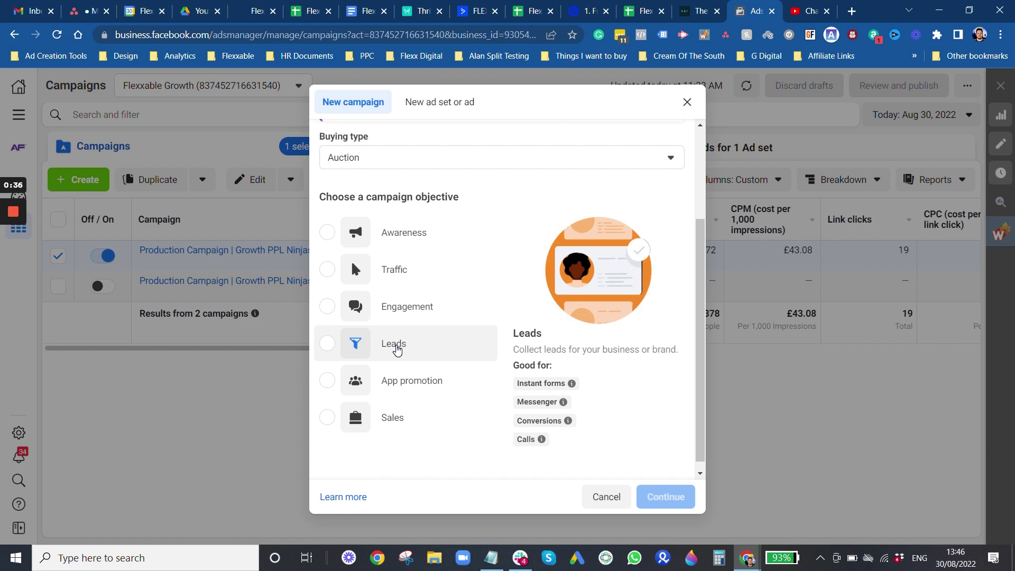
click(394, 347)
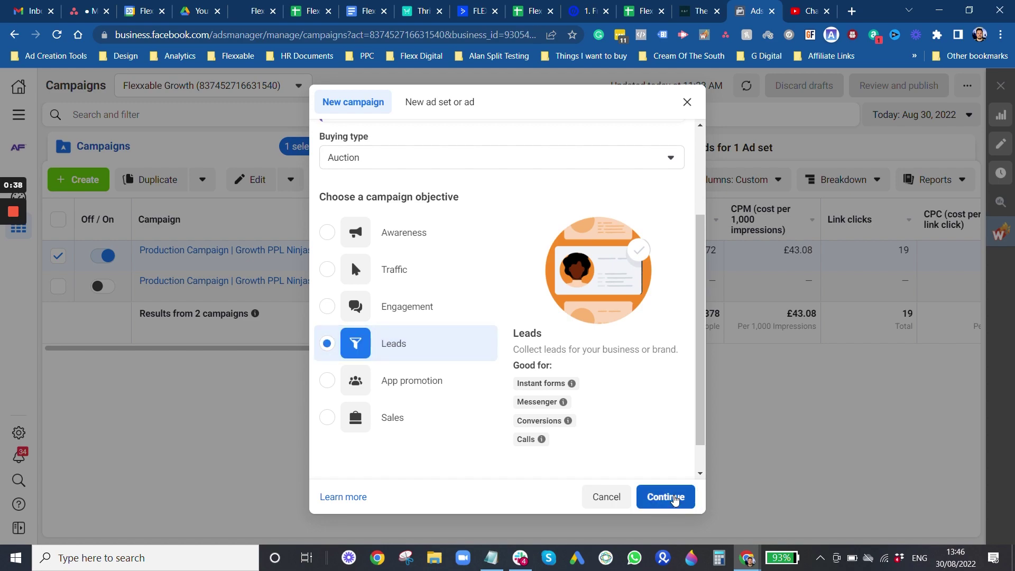
click(674, 499)
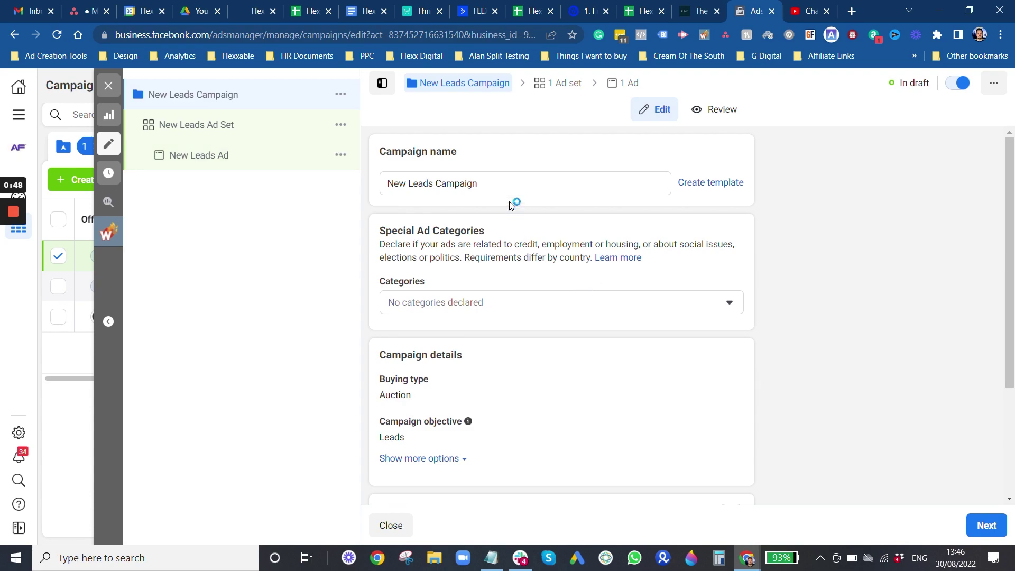
Step: Replace the default campaign name with 'Production Campaign | Growth PPL Ninjas | LF 3', adapted from the LF 2 name
drag(656, 185, 368, 195)
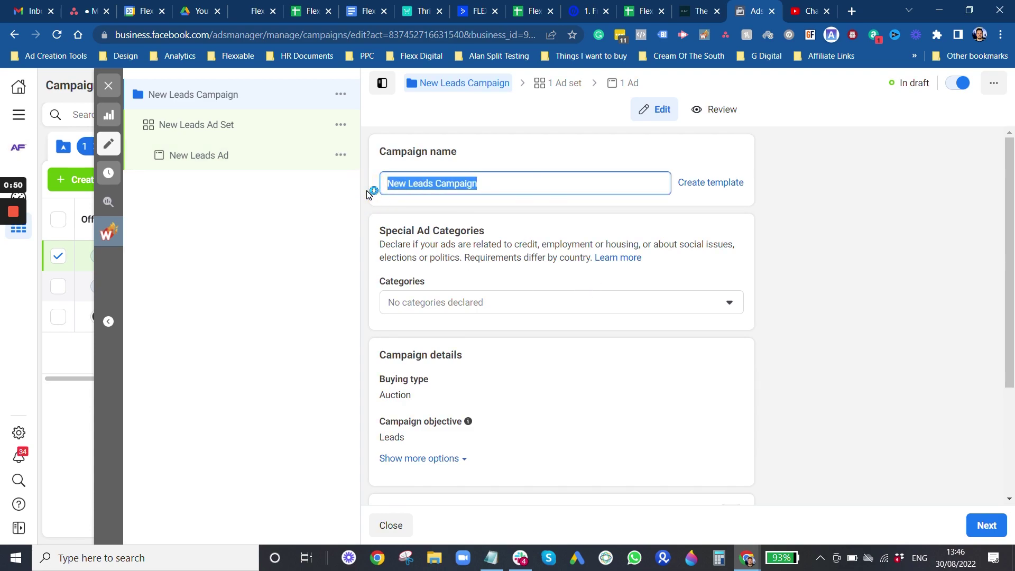
text(Production Camp)
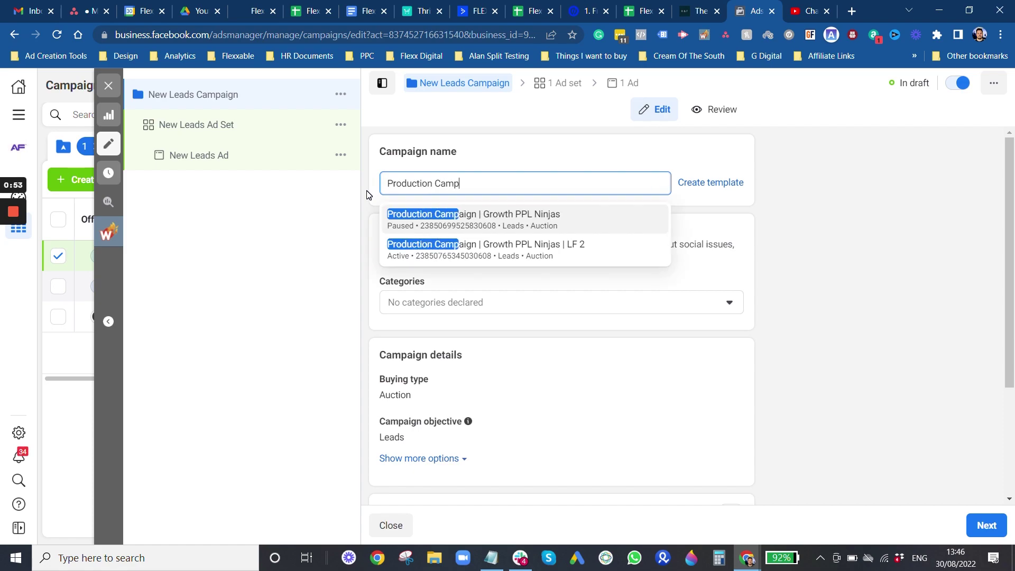
key(Down)
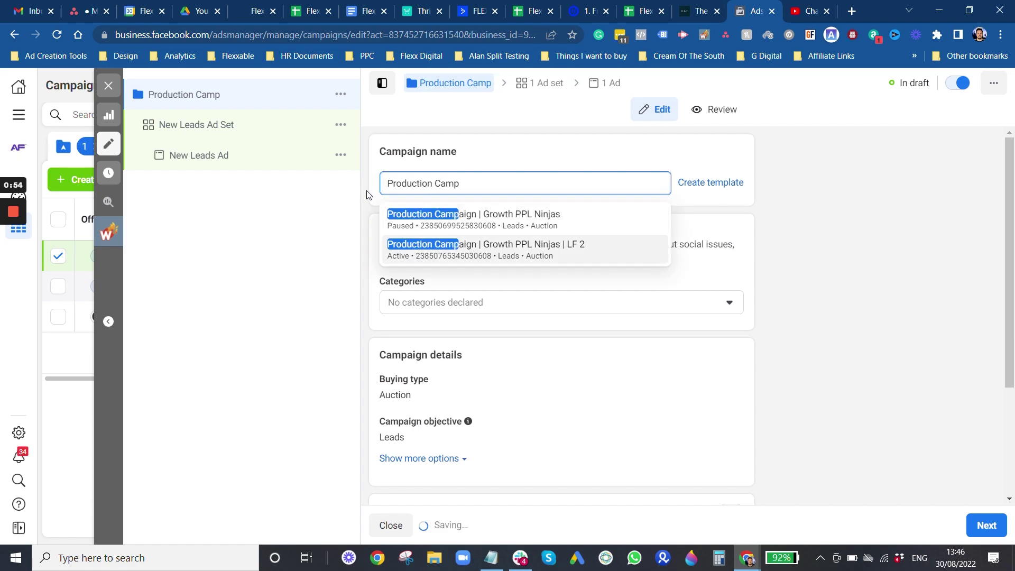
click(539, 249)
key(BackSpace)
text(3)
scroll(596, 401, down, 2)
scroll(597, 401, down, 1)
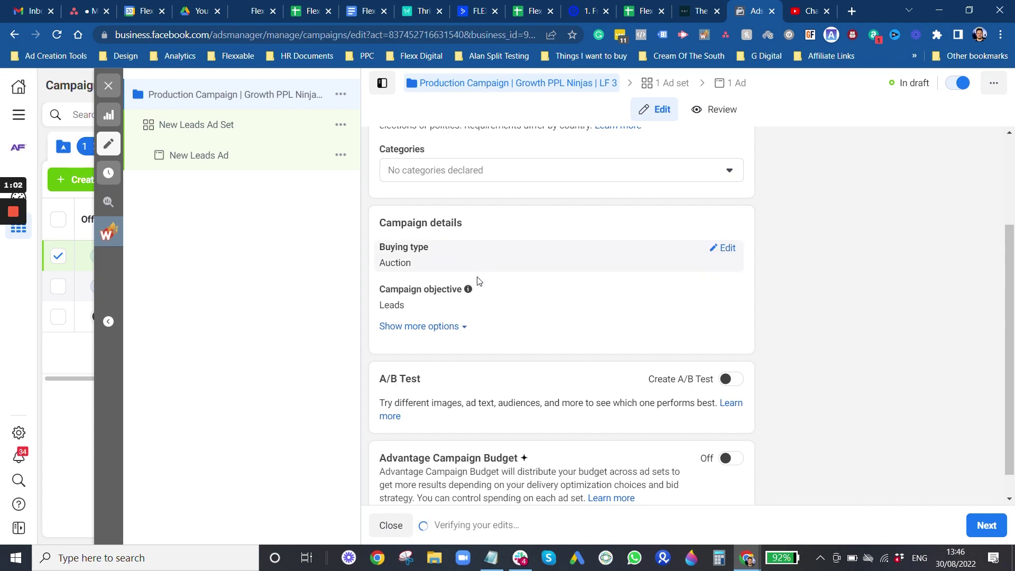
scroll(476, 344, down, 1)
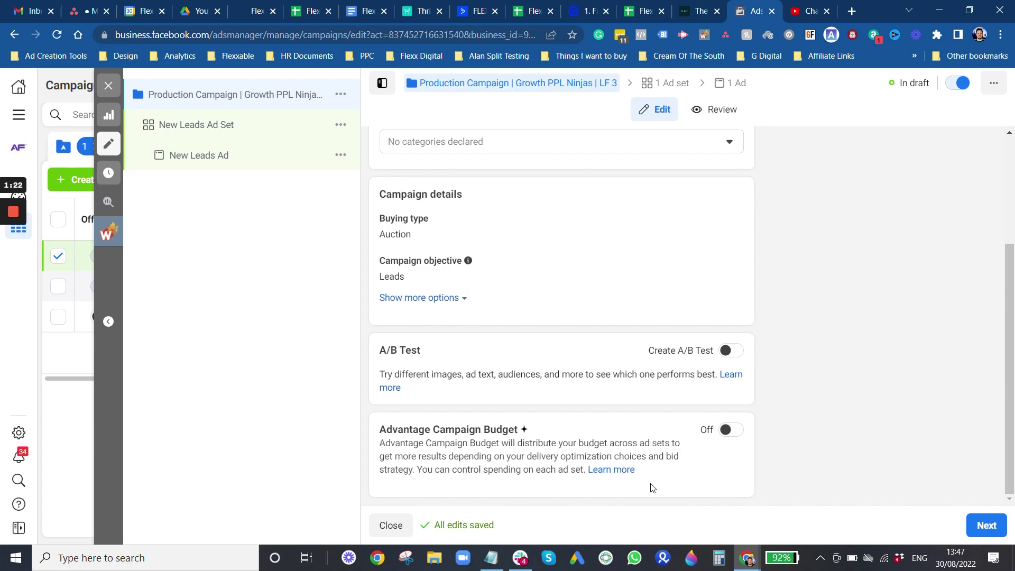
scroll(554, 362, up, 3)
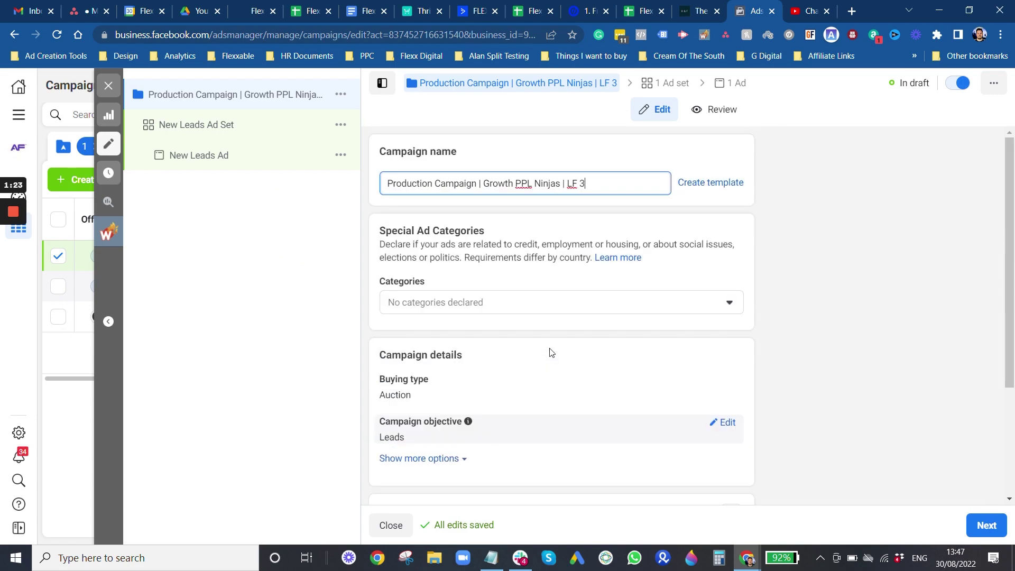
Step: Rename the draft New Leads Ad Set to 'Digital Marketing'
click(230, 125)
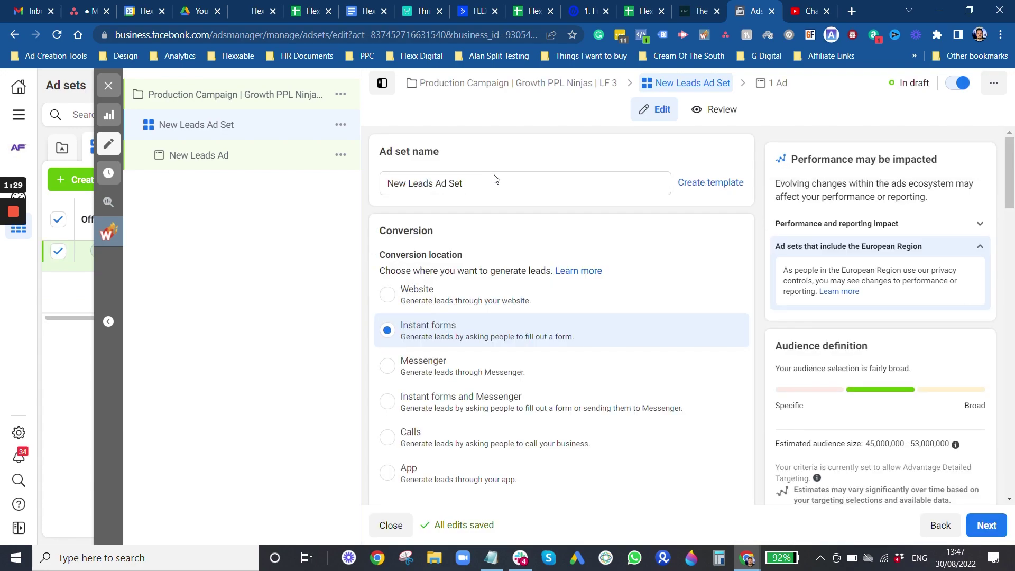
drag(521, 182, 374, 188)
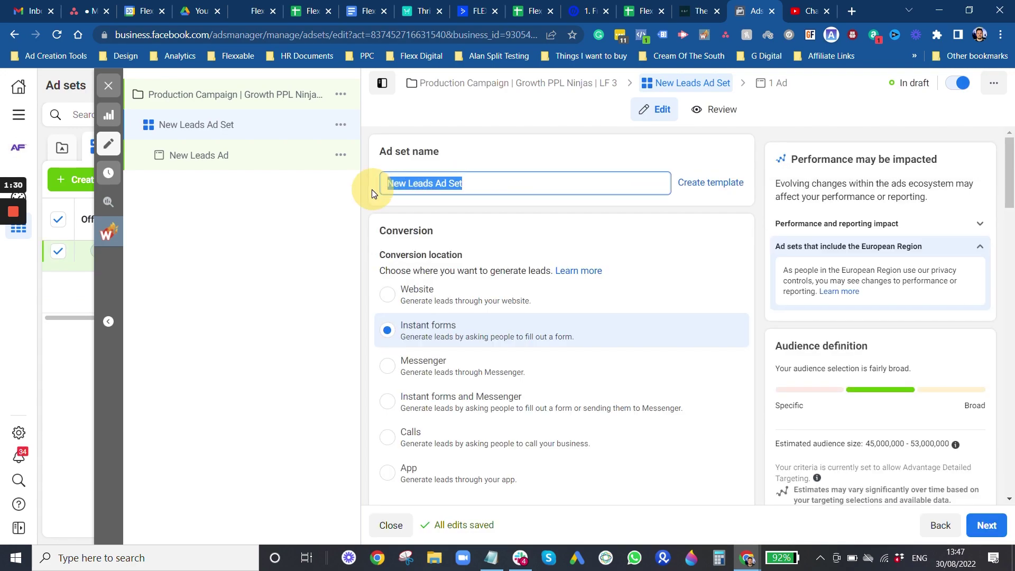
text(Digita)
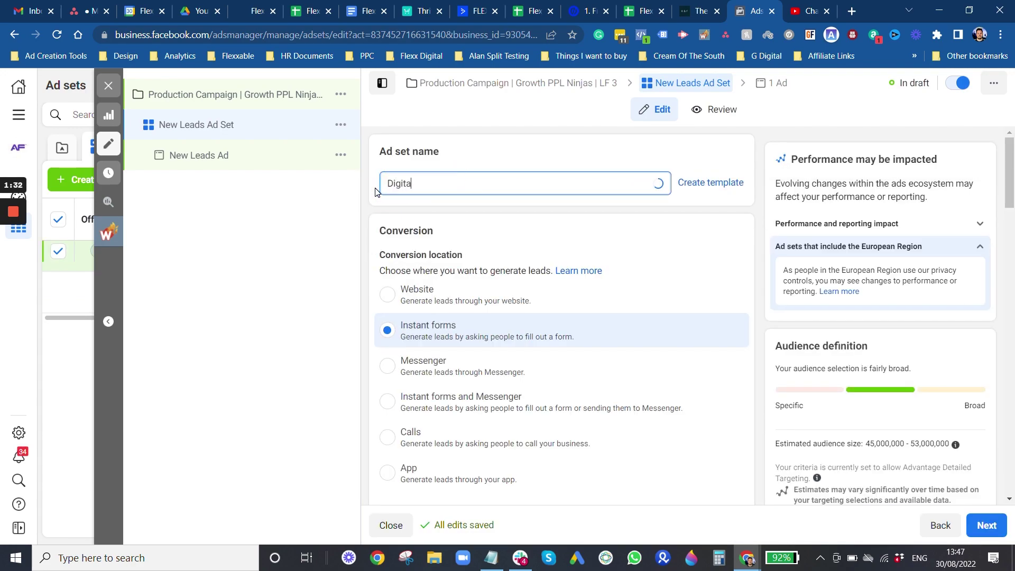
text(l Marketing)
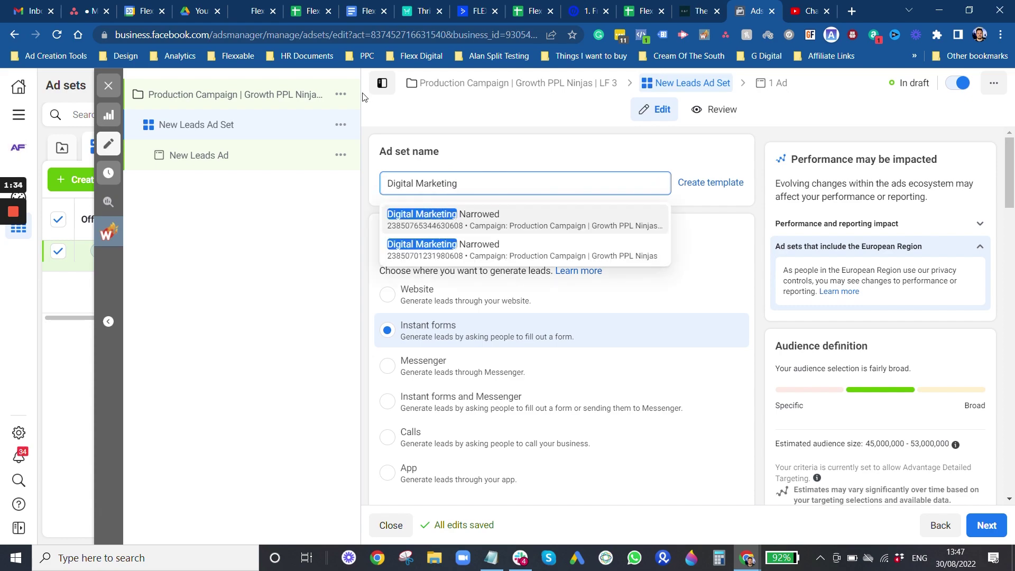
click(722, 243)
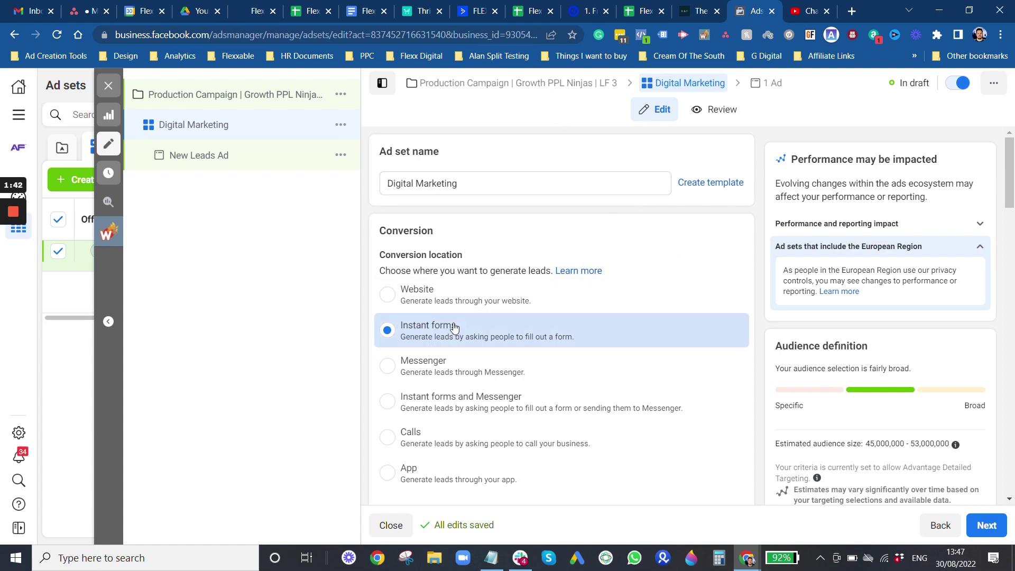
scroll(454, 328, down, 1)
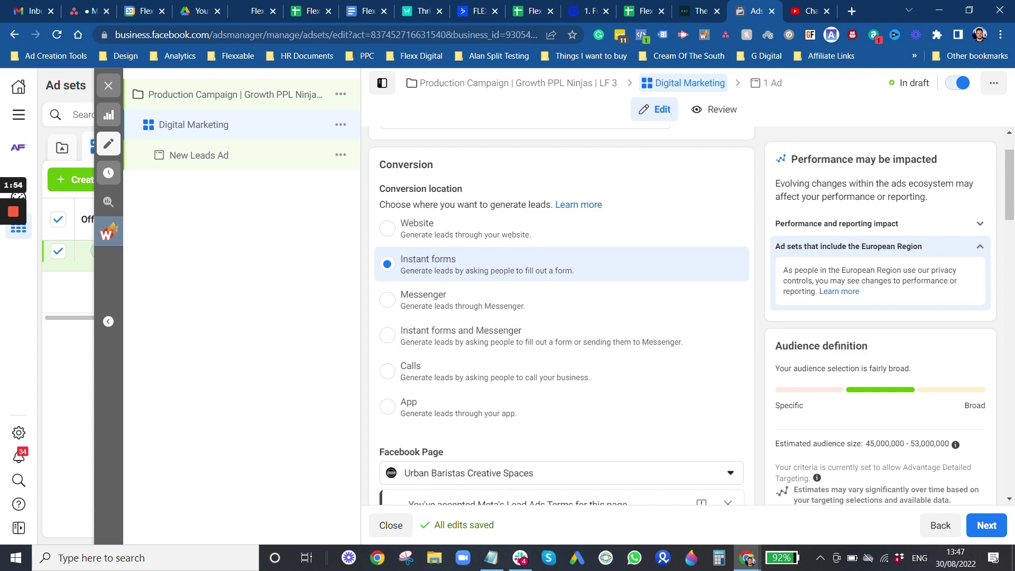
Step: Switch the ad set's Facebook Page to a different page found by searching 'al'
scroll(477, 281, down, 3)
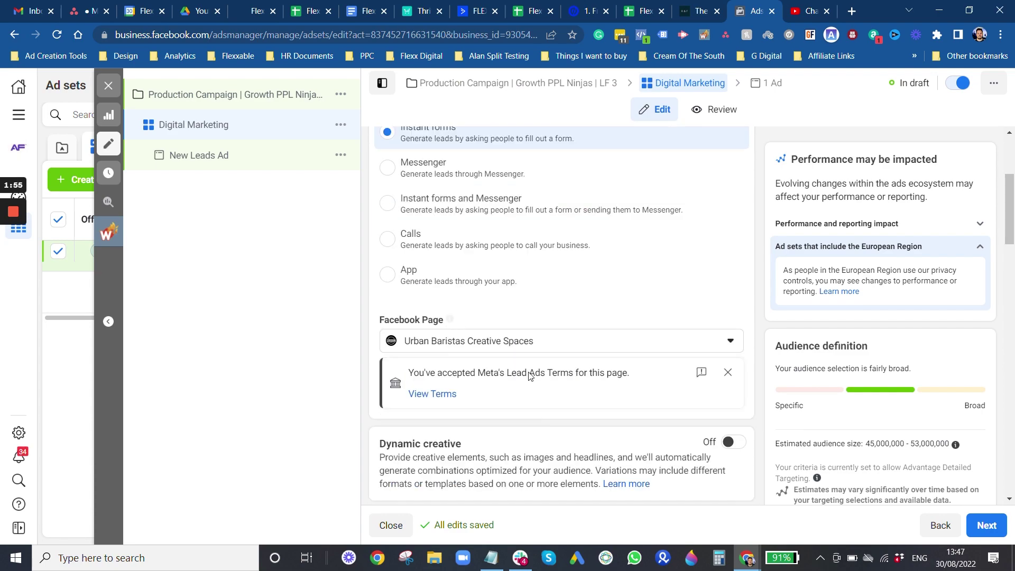
click(534, 341)
text(al)
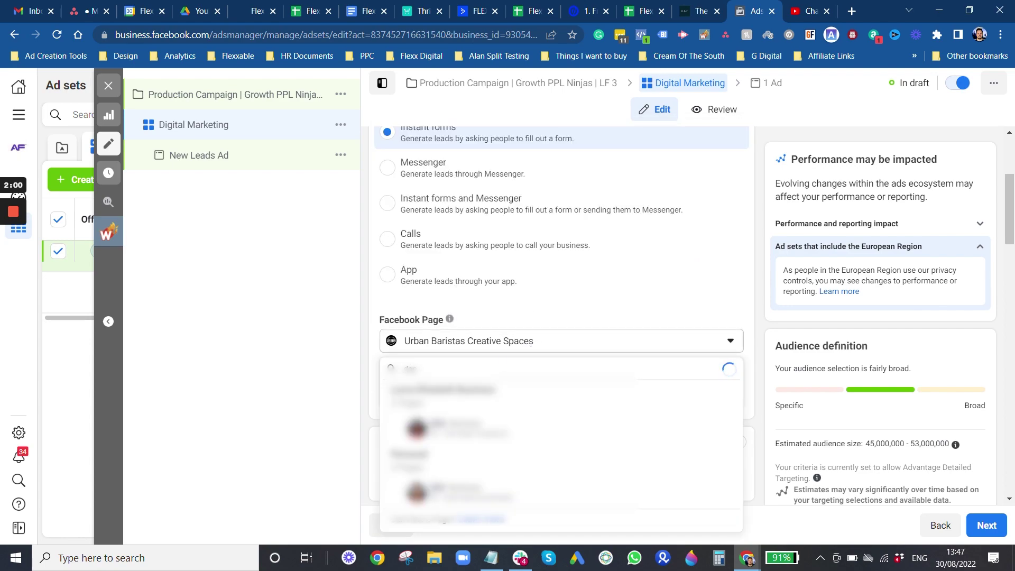
click(466, 426)
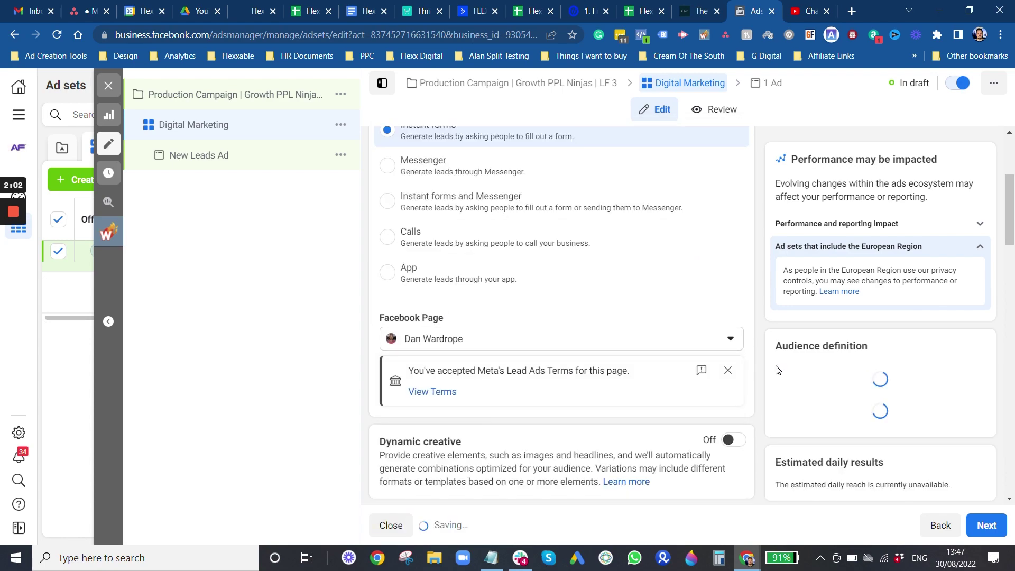
scroll(444, 303, down, 4)
scroll(516, 290, up, 1)
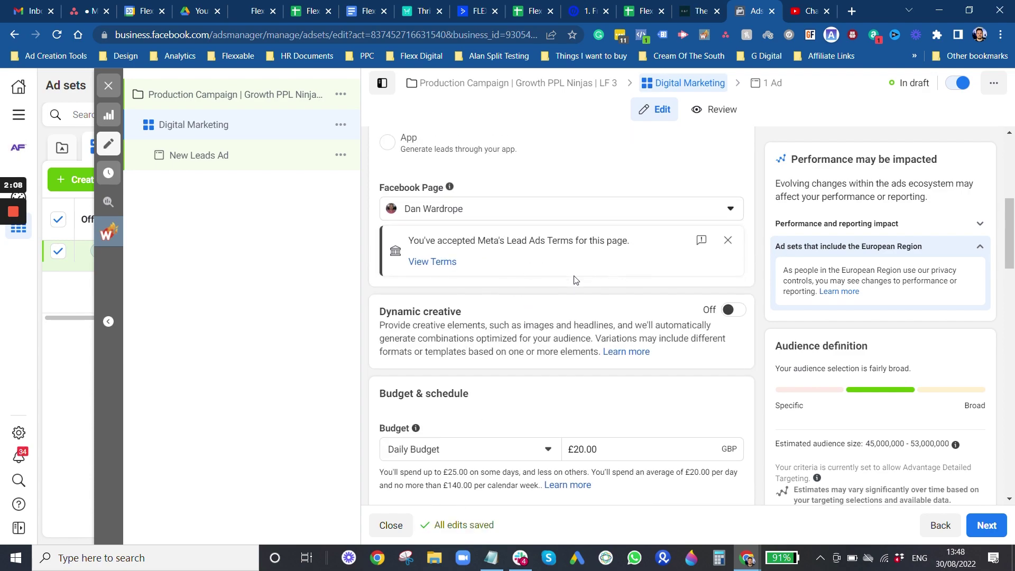
Step: Raise the ad set's daily budget from £20.00 to £50.00
scroll(659, 338, down, 1)
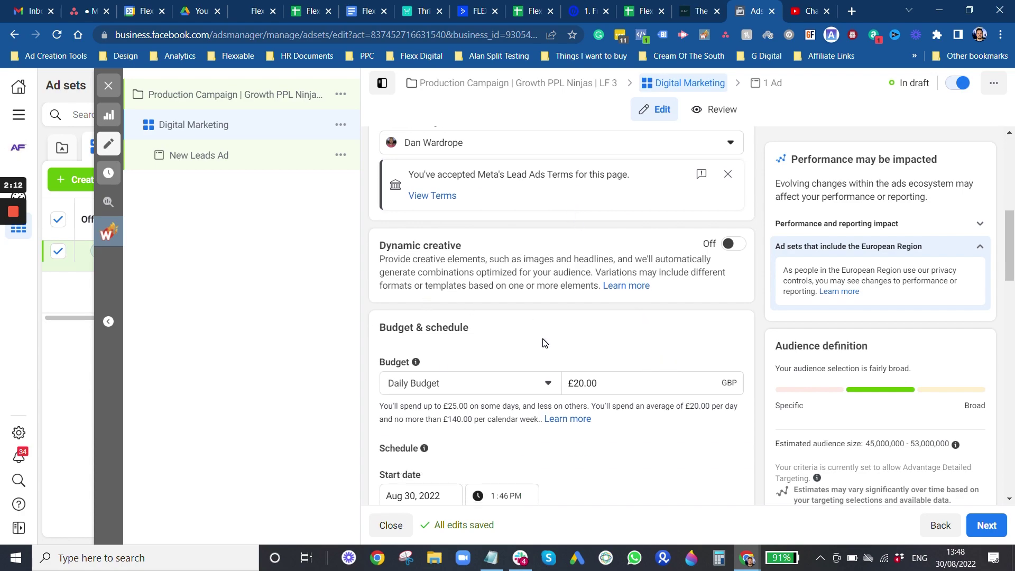
scroll(545, 342, down, 1)
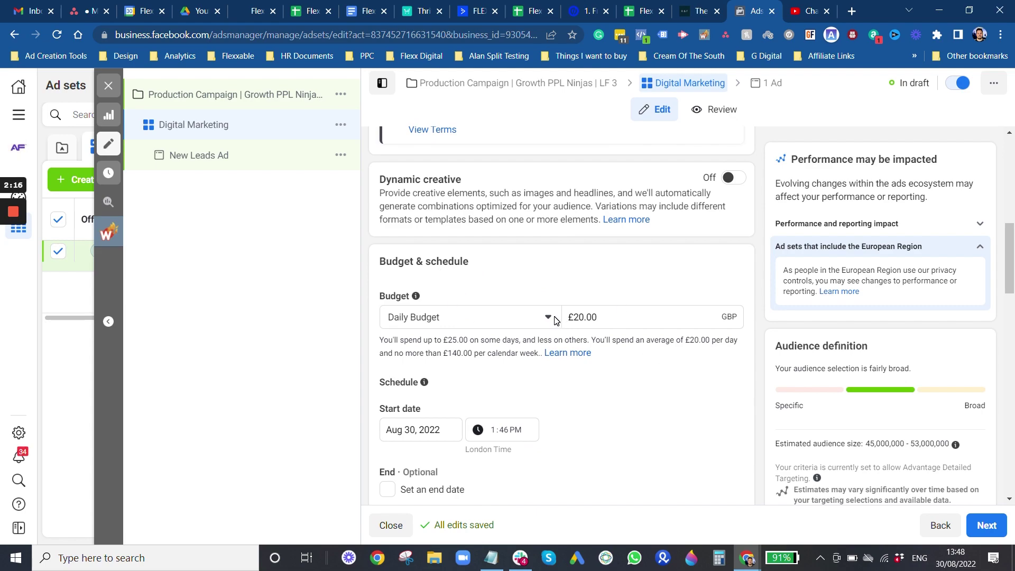
drag(598, 317, 557, 318)
text(50)
click(677, 408)
scroll(677, 405, down, 2)
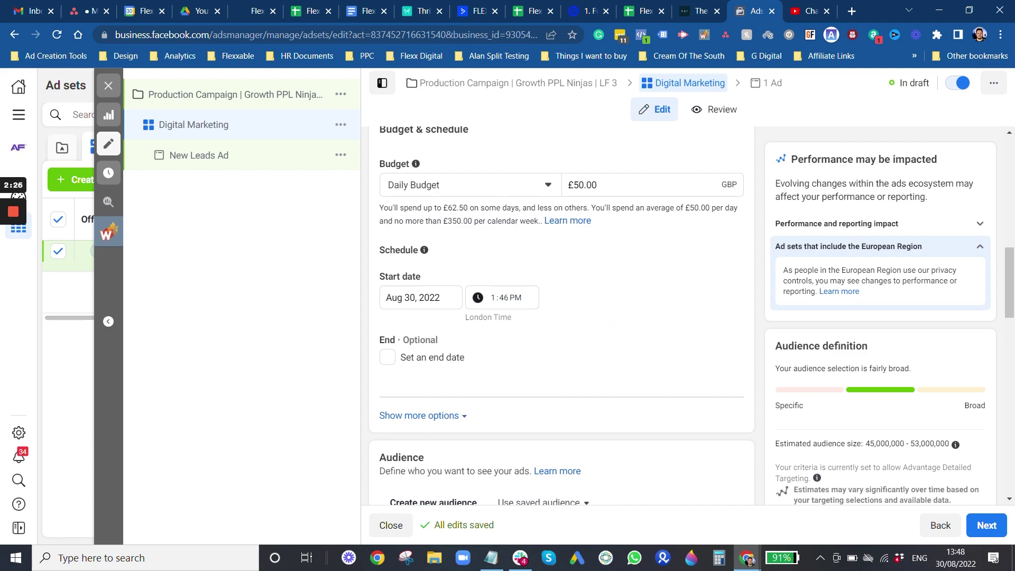
scroll(394, 370, down, 2)
scroll(539, 233, down, 1)
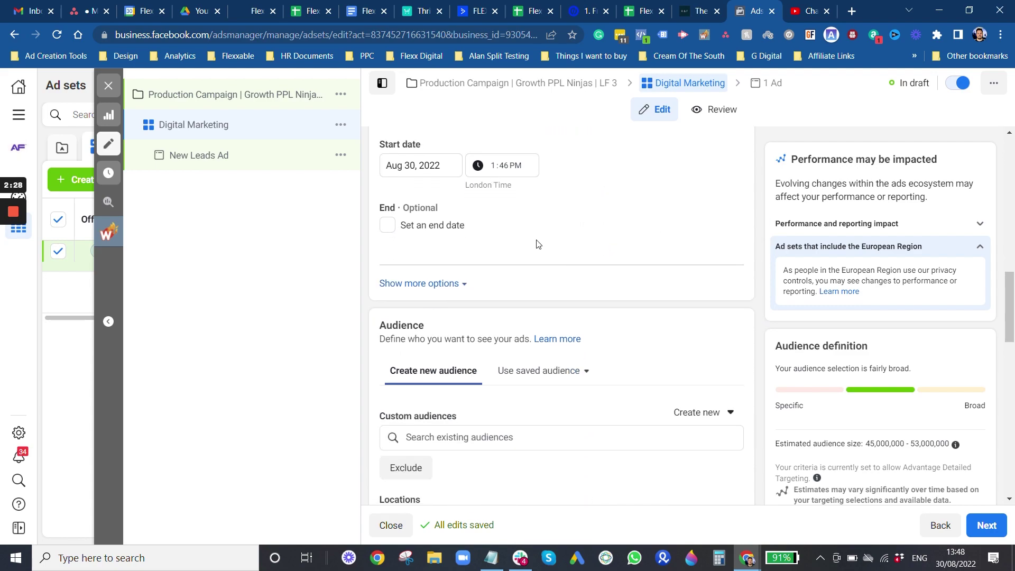
scroll(655, 312, down, 2)
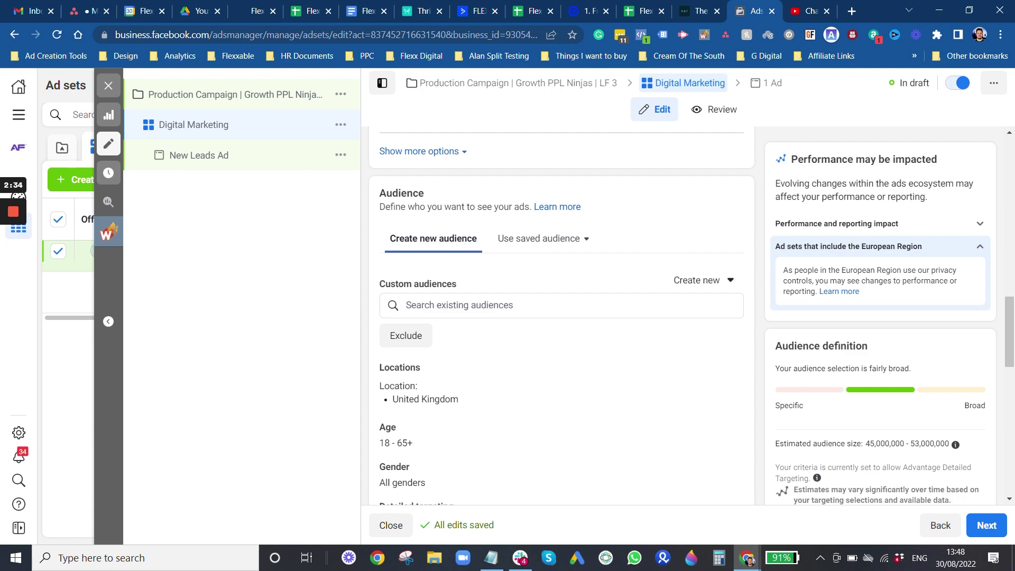
scroll(506, 266, down, 1)
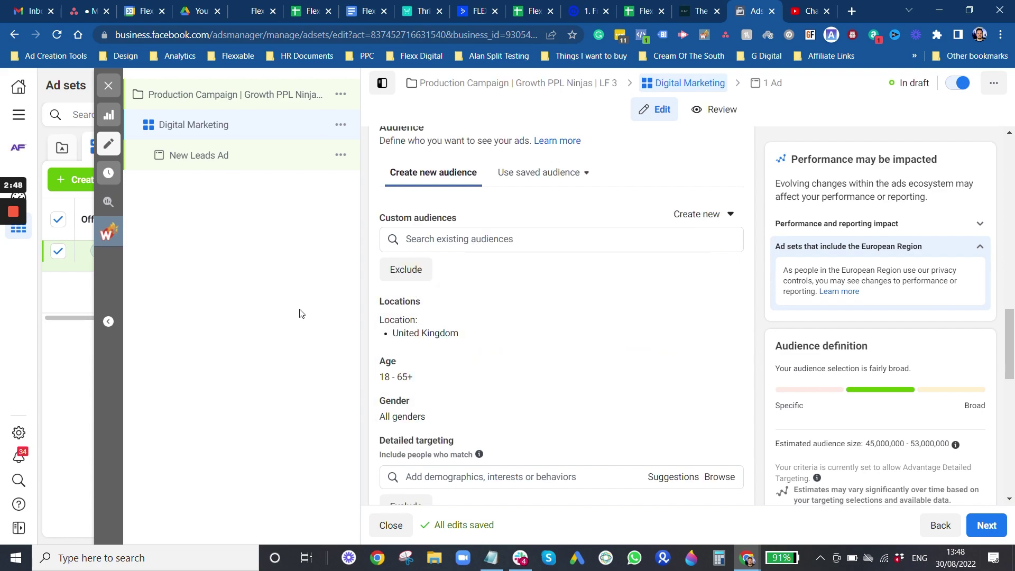
Step: Exclude the Submitted PPL Growth LF (90d) custom audience
click(409, 278)
click(423, 302)
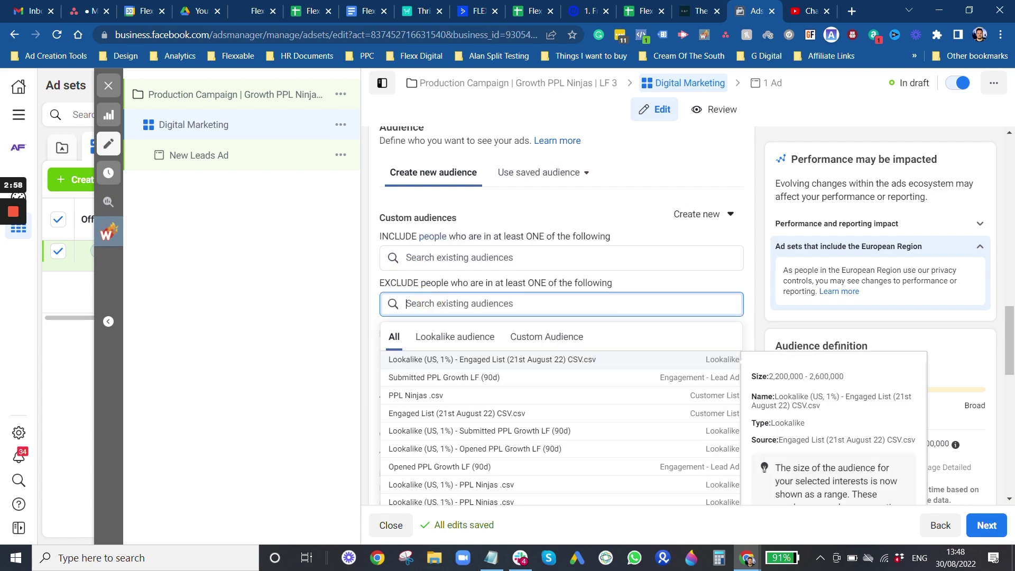
text(sub)
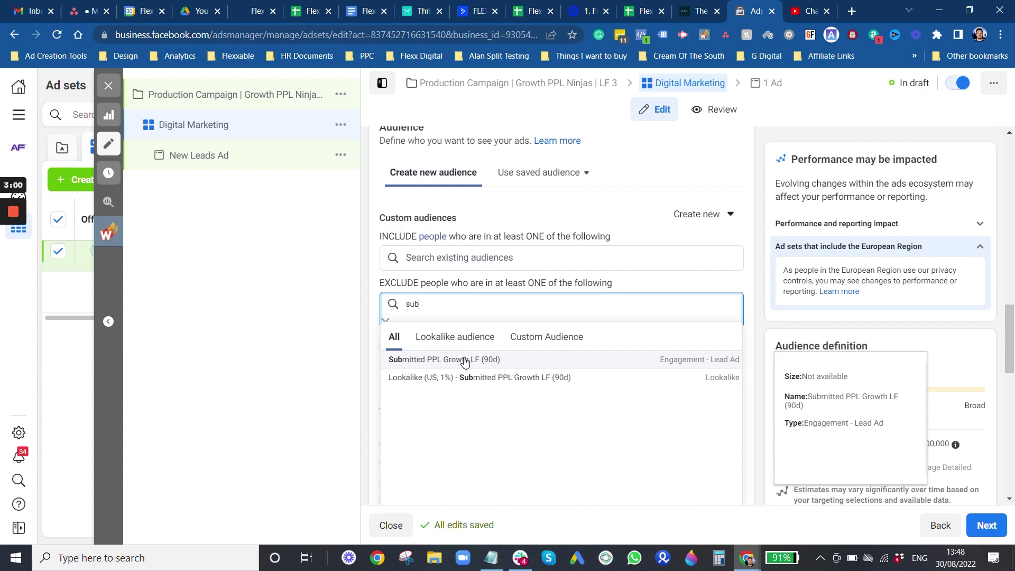
click(449, 360)
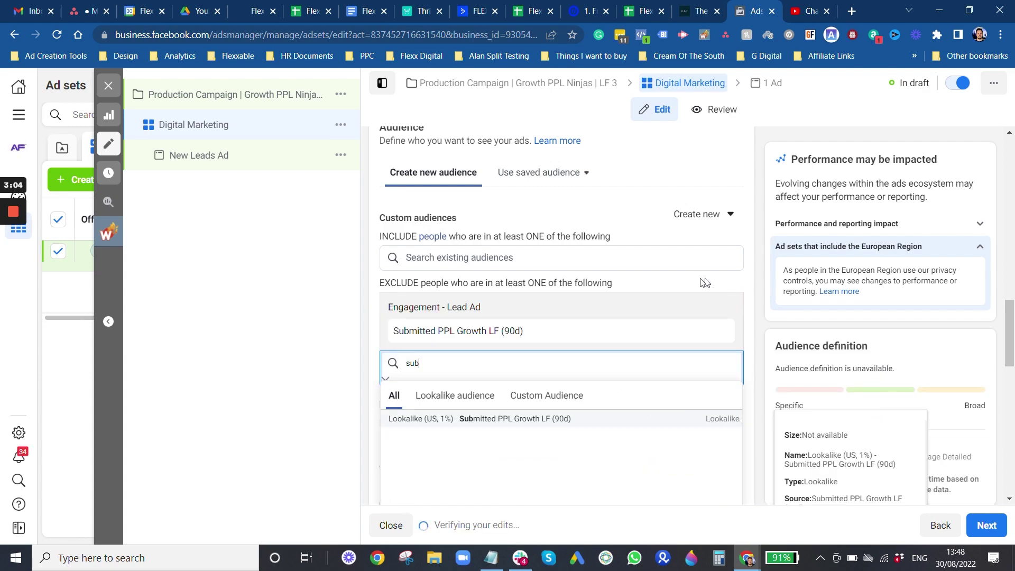
click(544, 343)
scroll(546, 345, down, 2)
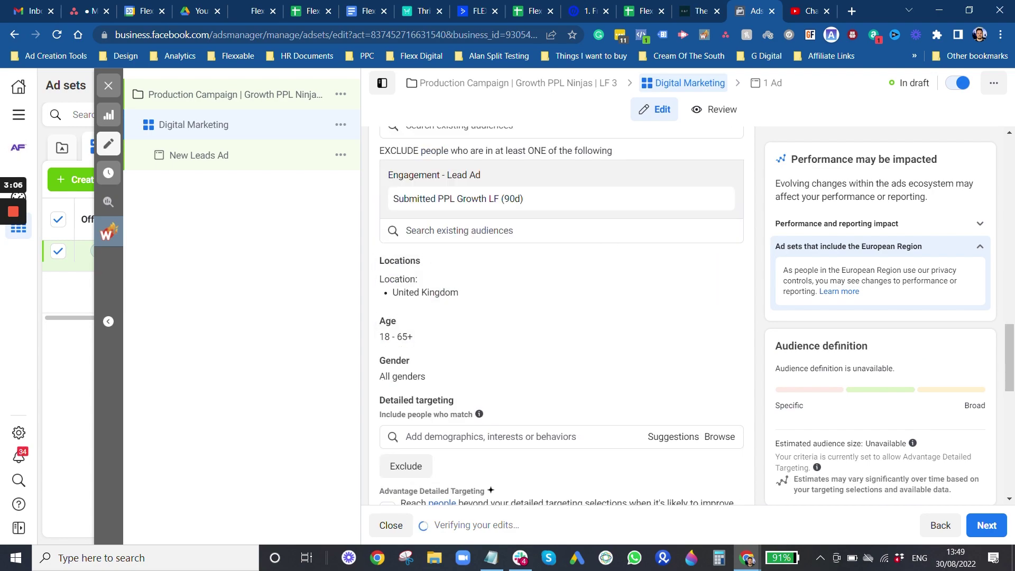
Step: Replace United Kingdom with United States as the targeted location
click(725, 265)
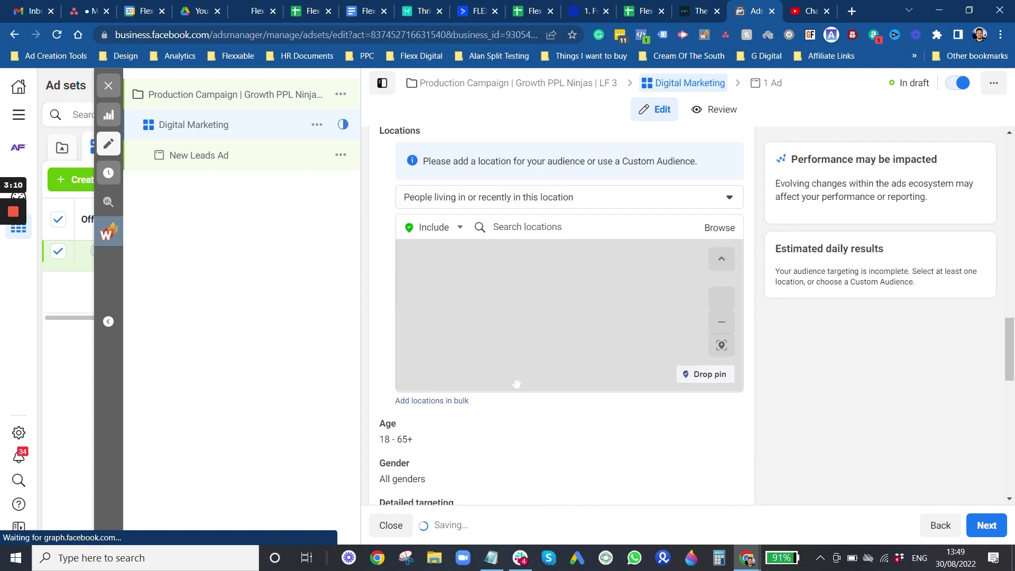
key(BackSpace)
click(529, 357)
text(united states)
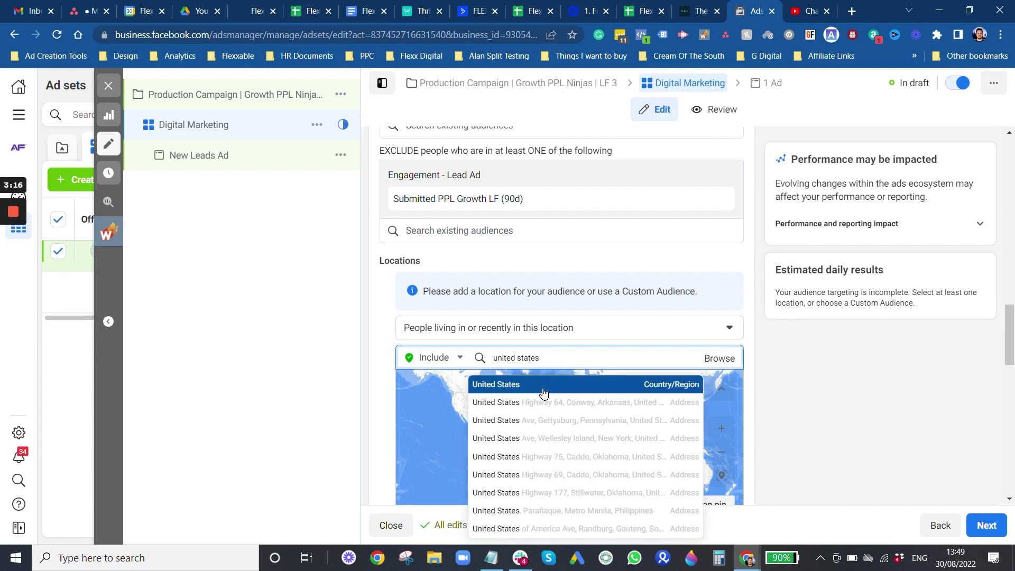
click(542, 386)
scroll(772, 339, up, 2)
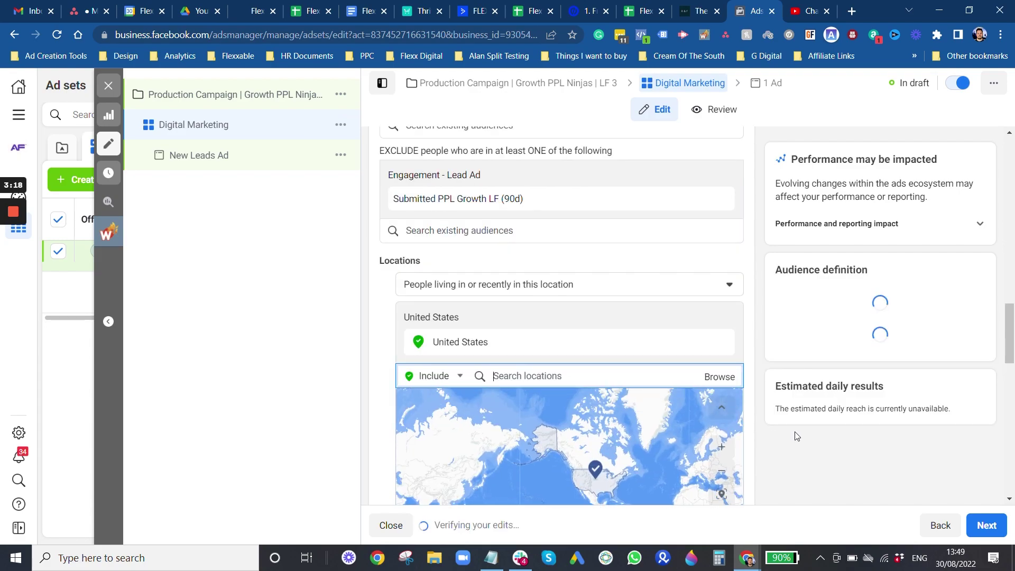
scroll(748, 366, down, 9)
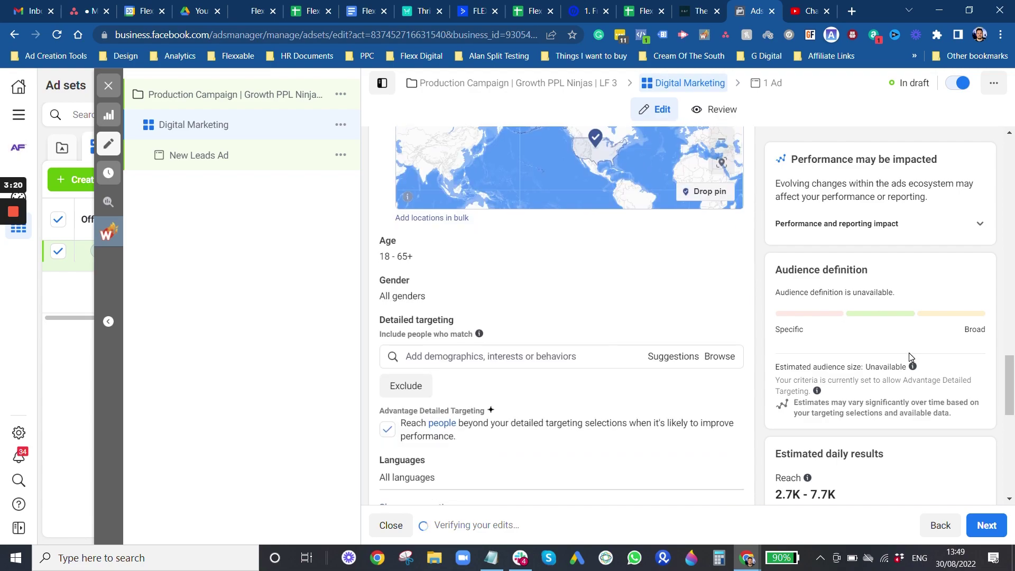
scroll(623, 347, up, 3)
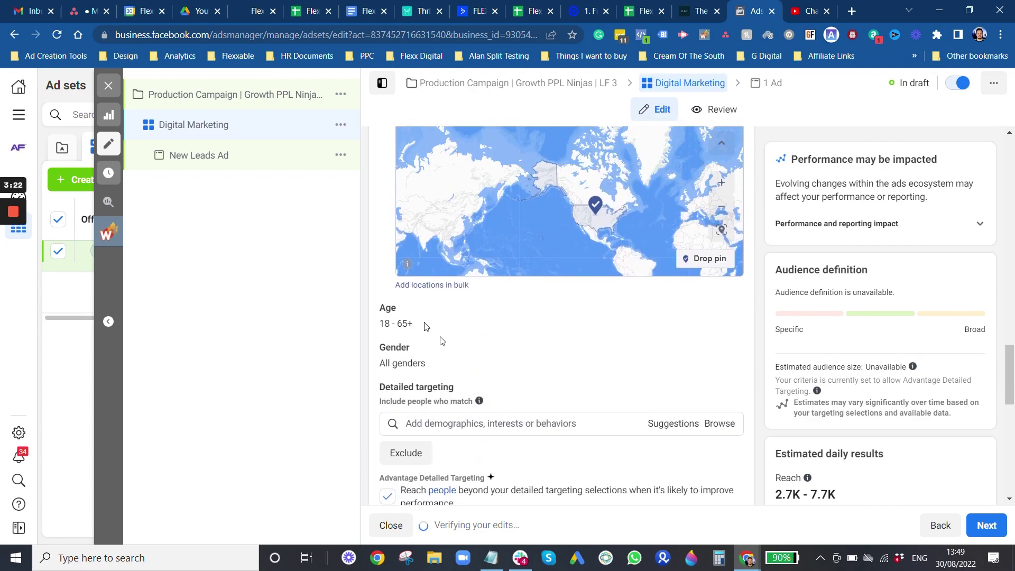
Step: Set the age range to 24–60 and expand the gender options
click(722, 309)
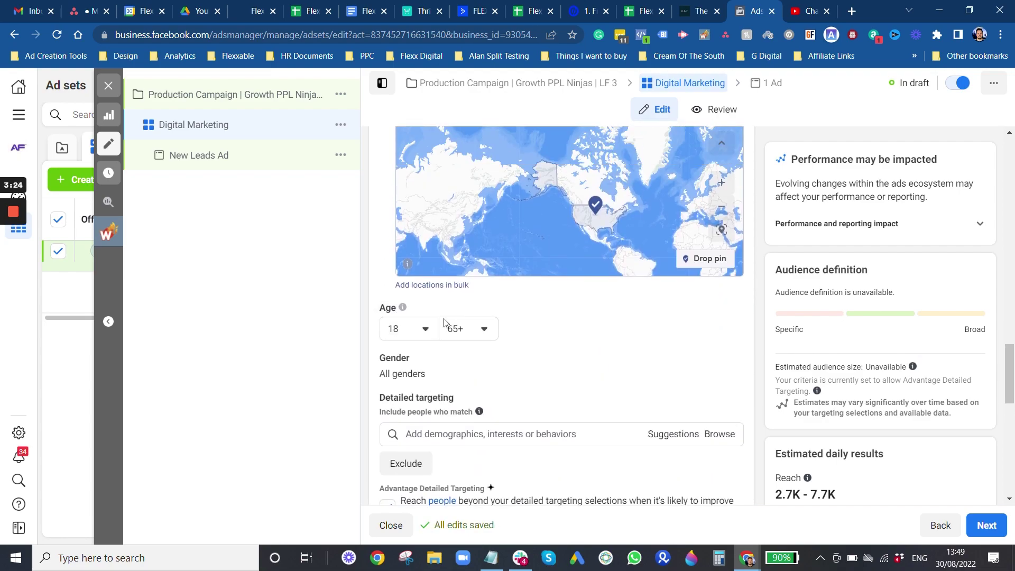
click(410, 328)
click(411, 493)
click(482, 329)
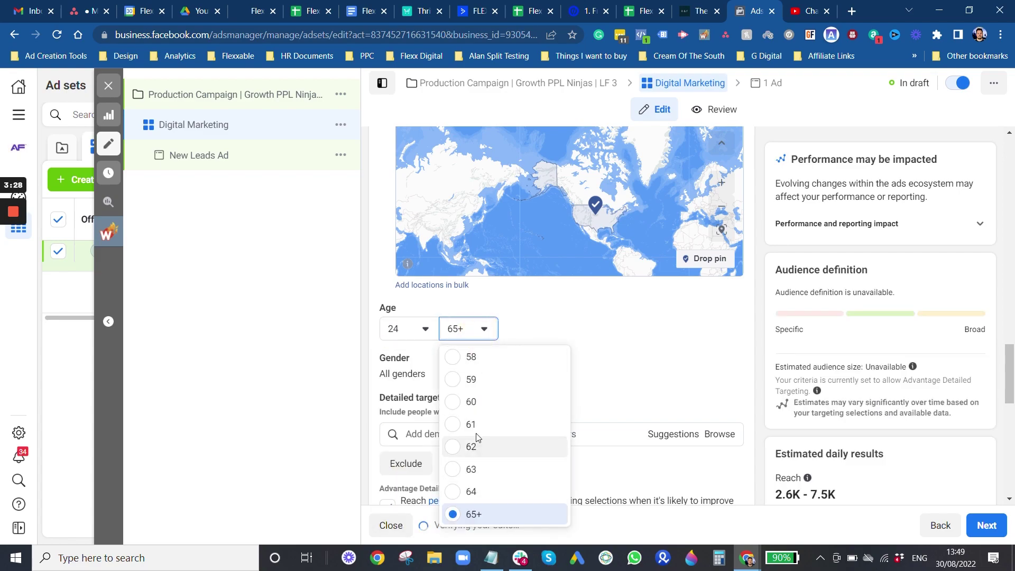
click(471, 401)
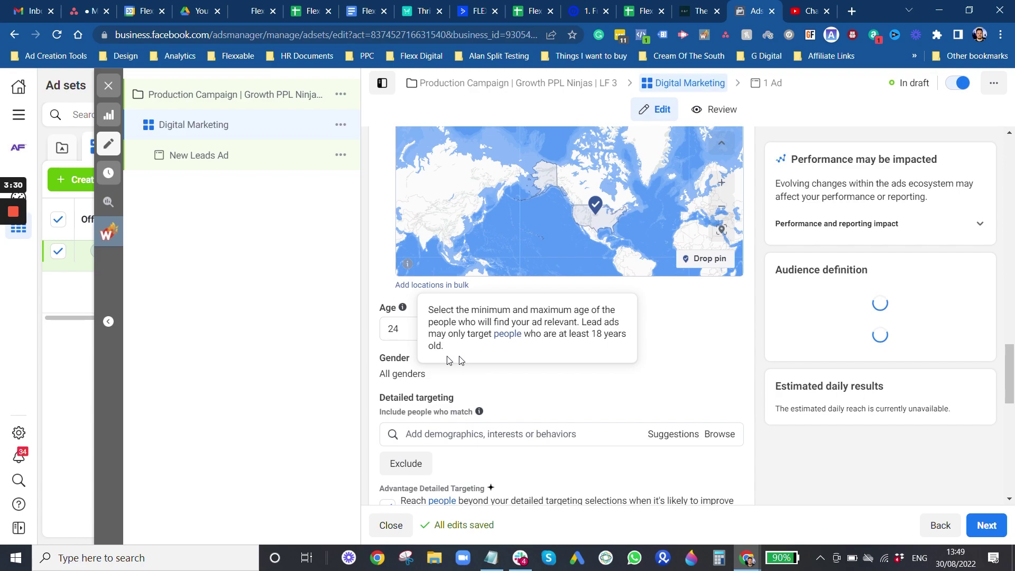
click(723, 359)
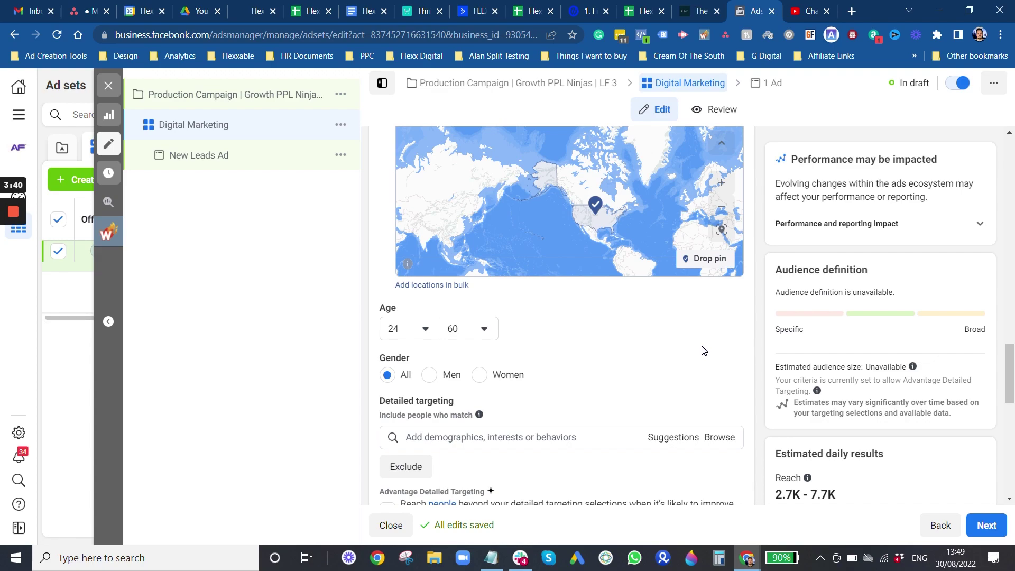
Step: Search 'digital marketing' in Detailed targeting and add the Digital marketing interest
scroll(661, 360, down, 1)
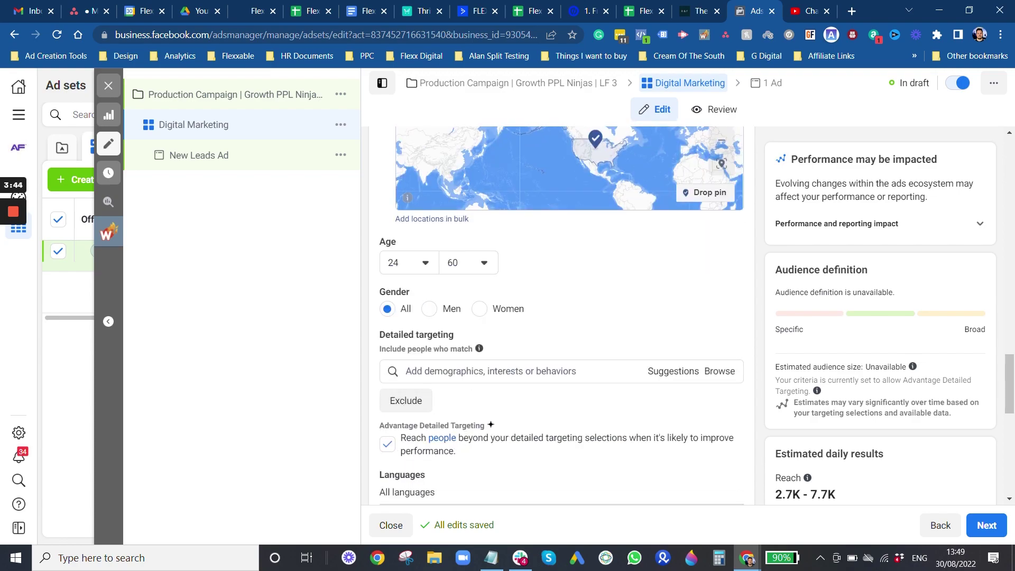
click(478, 370)
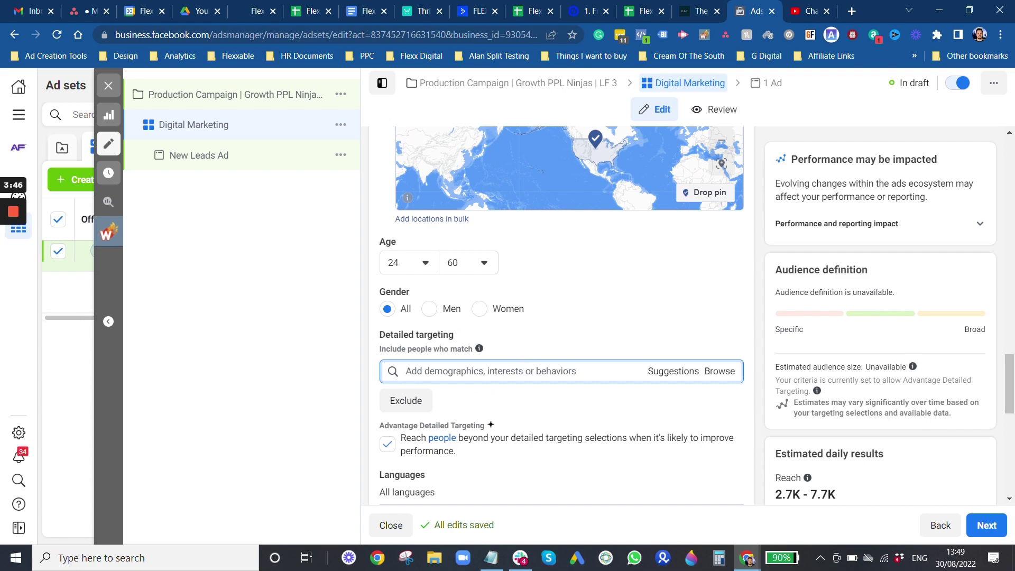
text(digital)
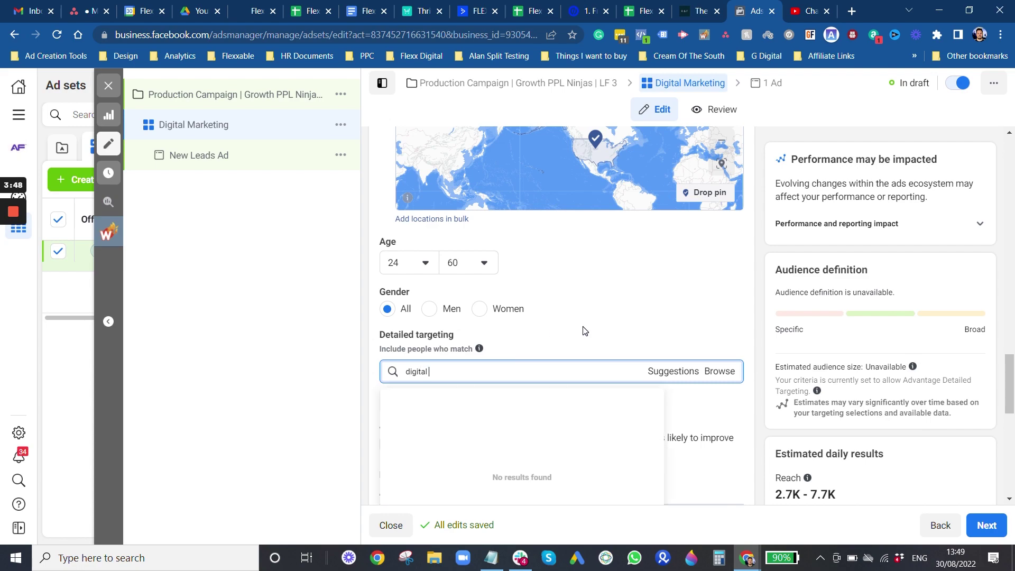
text( marketing)
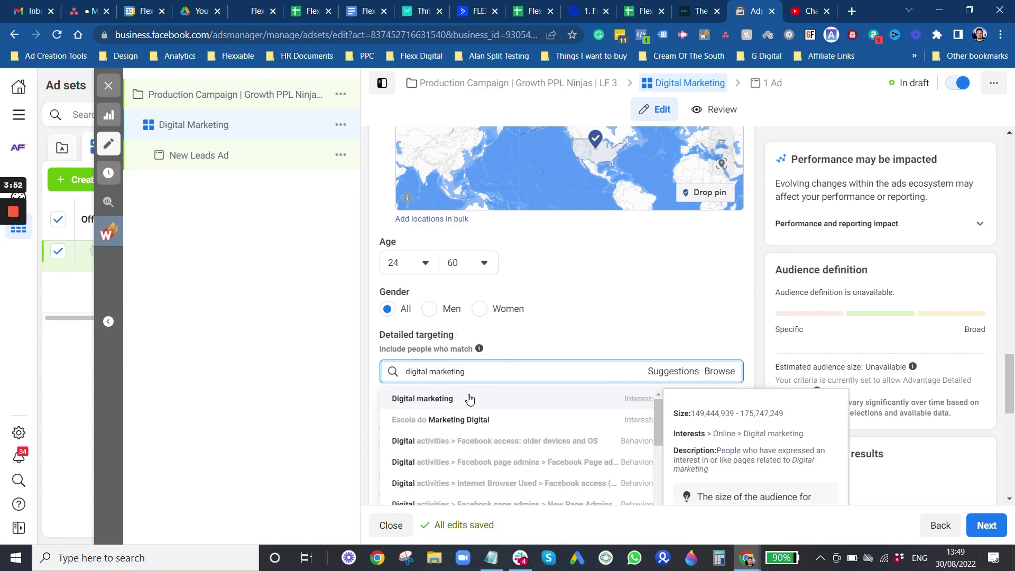
click(469, 397)
Step: Uncheck Advantage Detailed Targeting so reach stays within the Digital marketing interest
scroll(462, 403, down, 3)
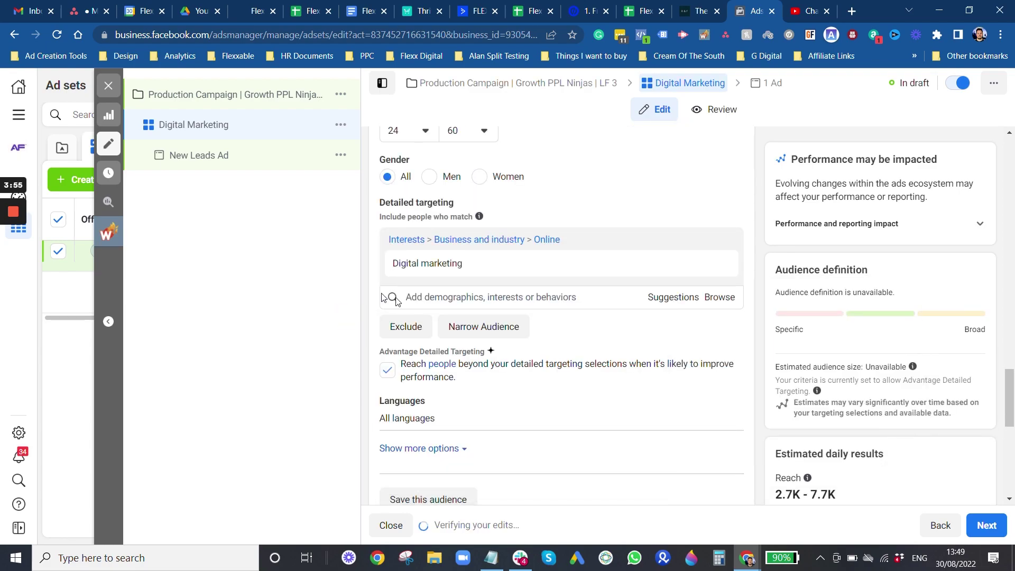
click(387, 371)
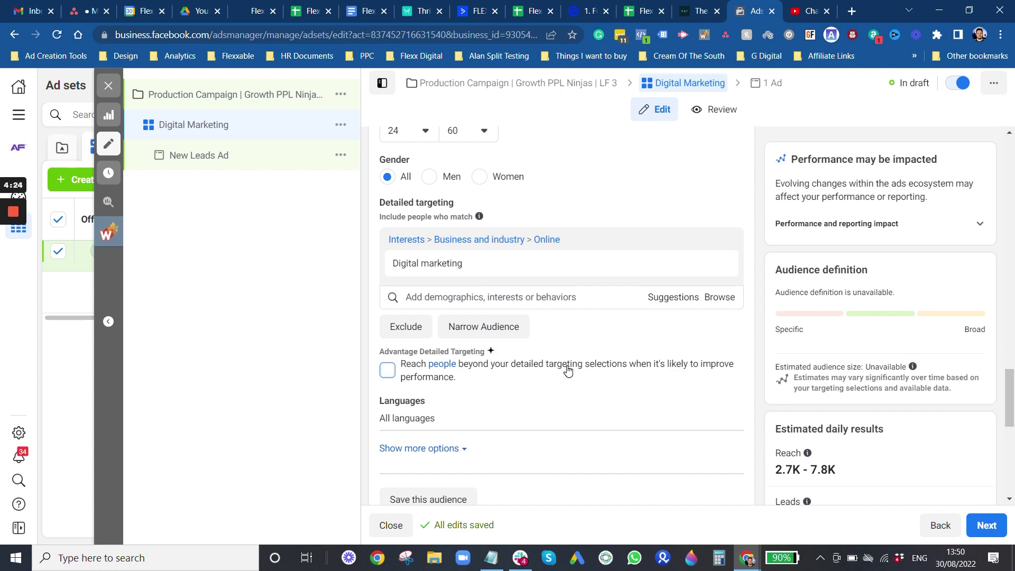
scroll(567, 371, down, 3)
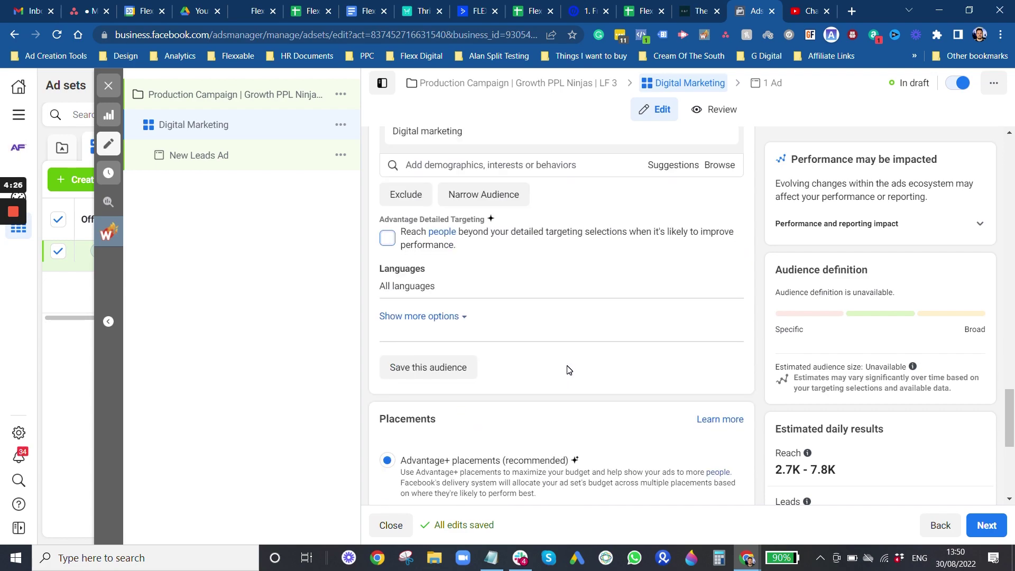
scroll(569, 370, down, 3)
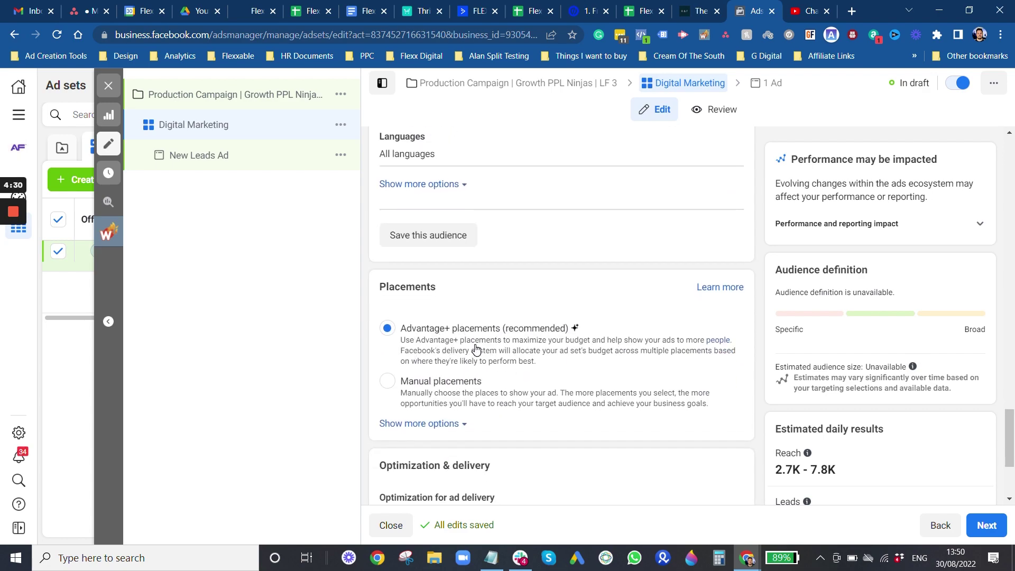
scroll(608, 360, down, 2)
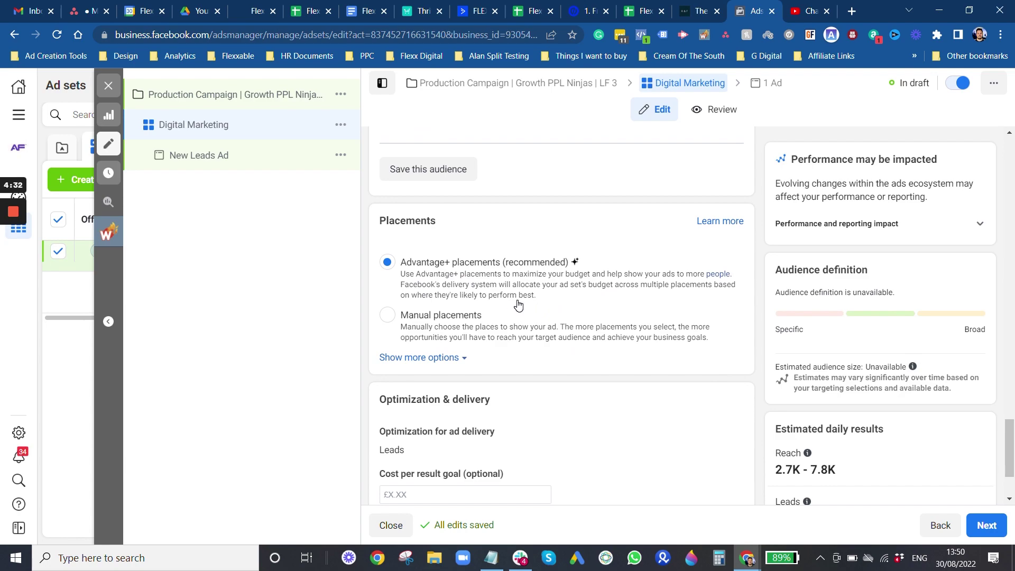
scroll(487, 280, down, 1)
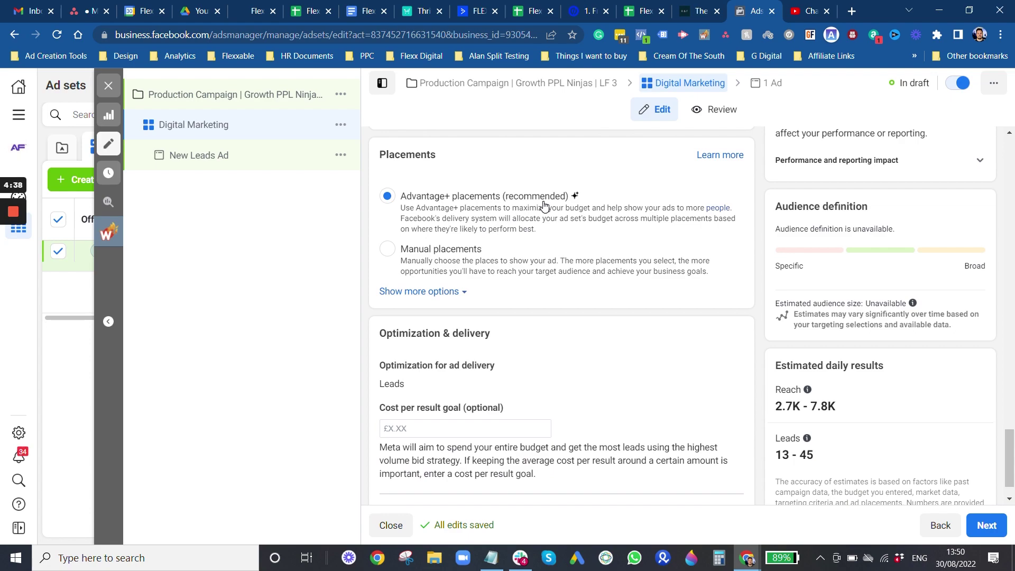
scroll(543, 205, down, 1)
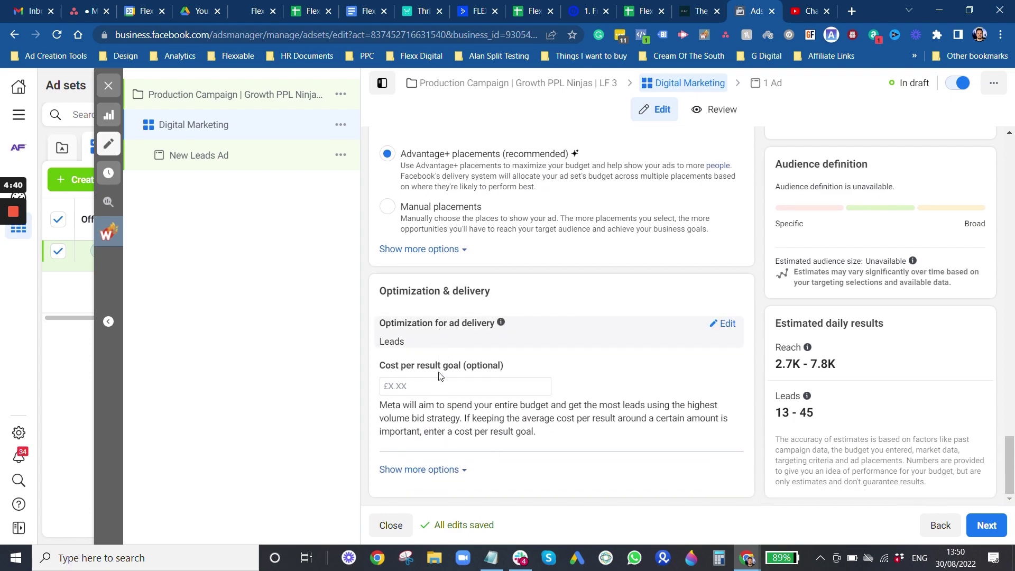
scroll(653, 465, up, 10)
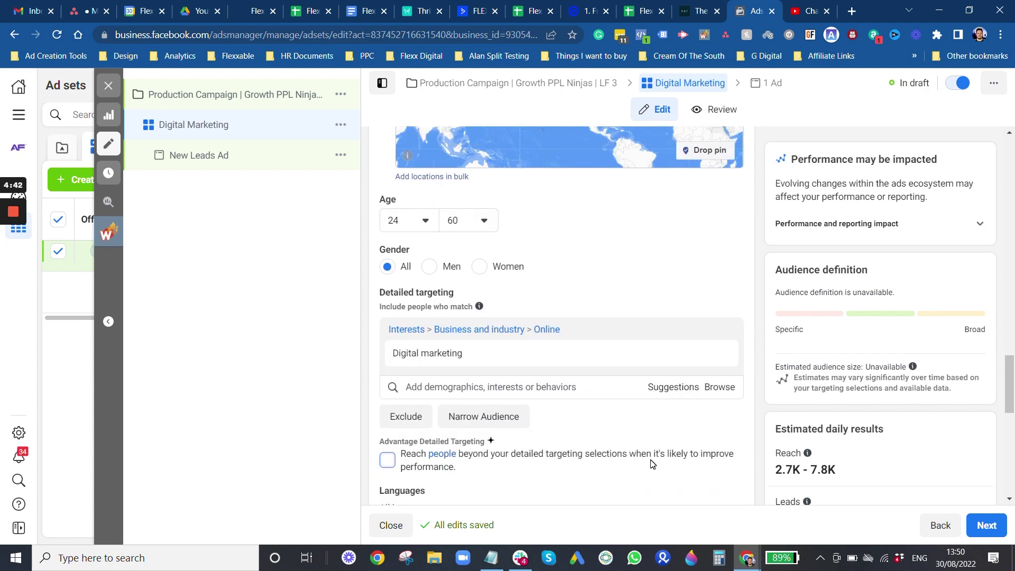
scroll(653, 464, up, 5)
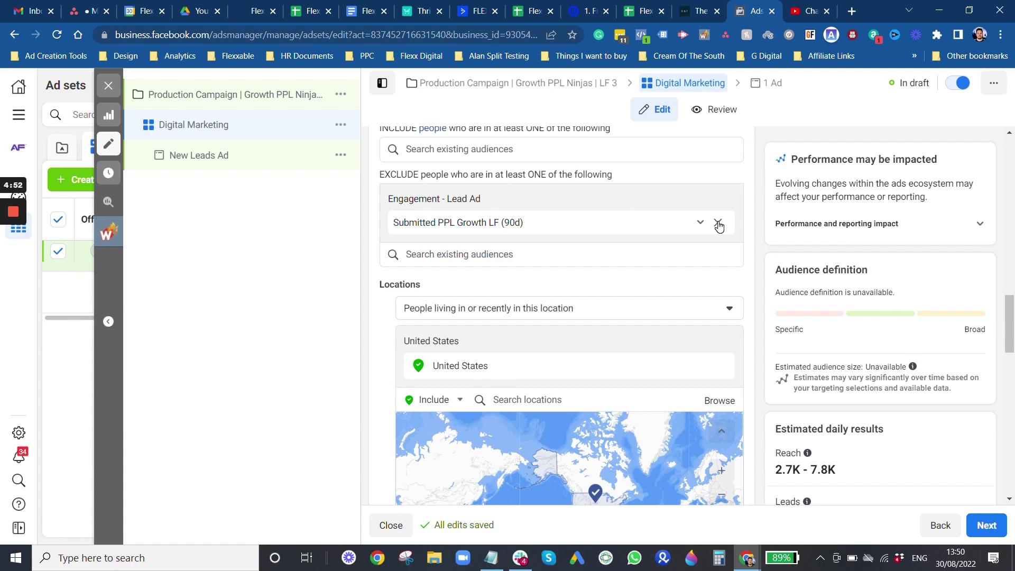
Step: Remove the excluded audience and narrow targeting to also require the Pay per click interest
click(719, 224)
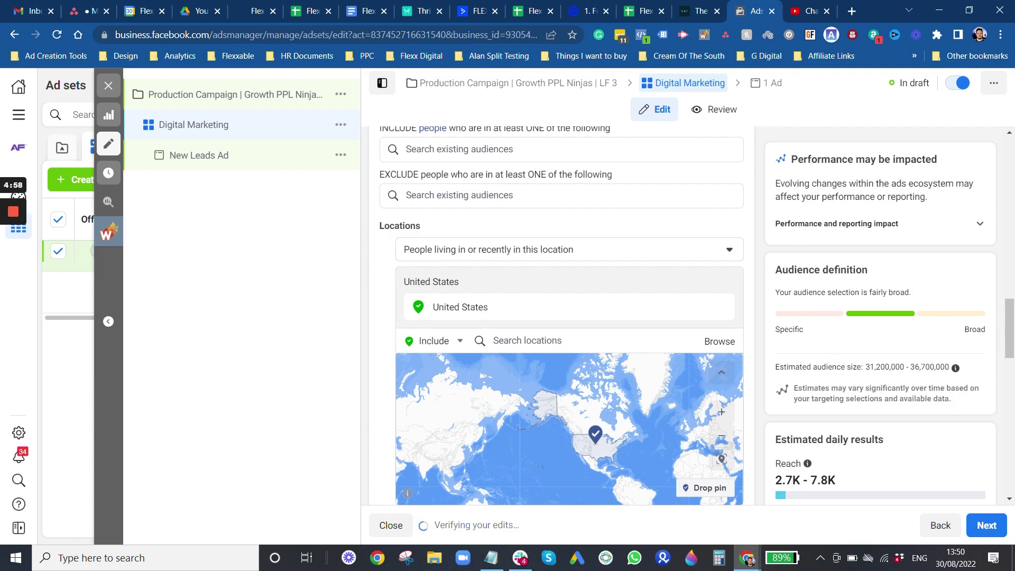
scroll(493, 293, down, 9)
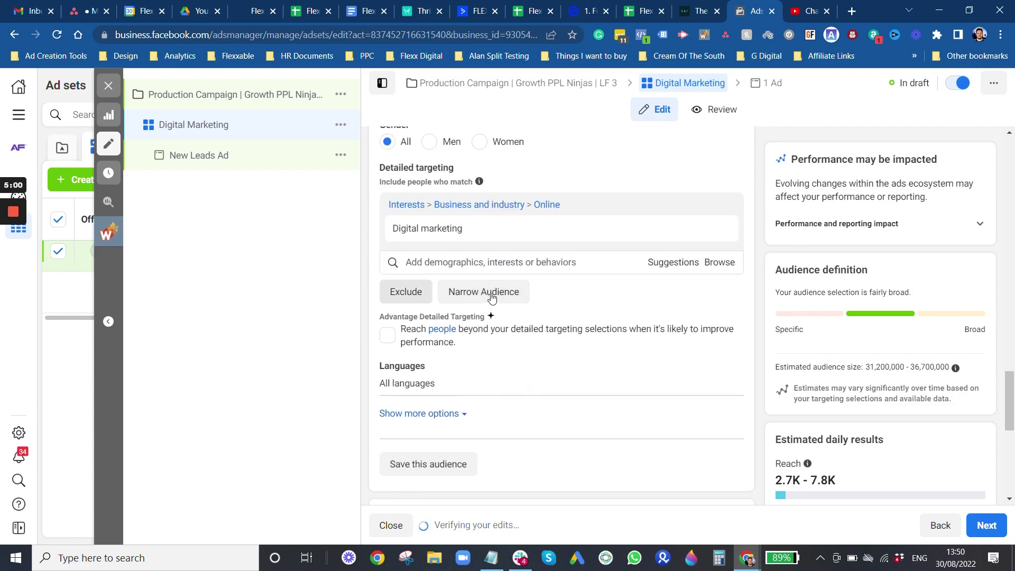
click(492, 294)
click(476, 307)
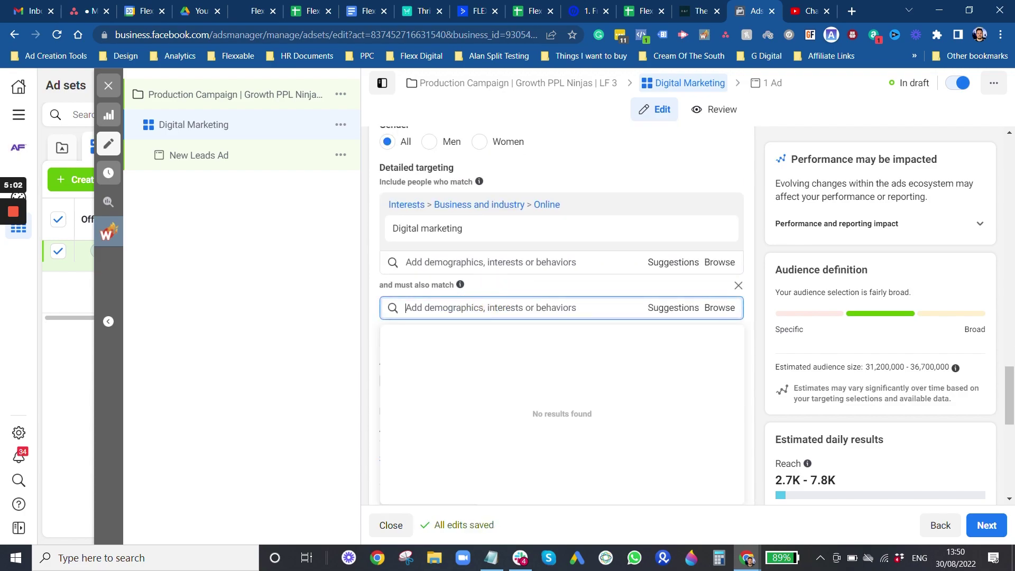
text(pay per click)
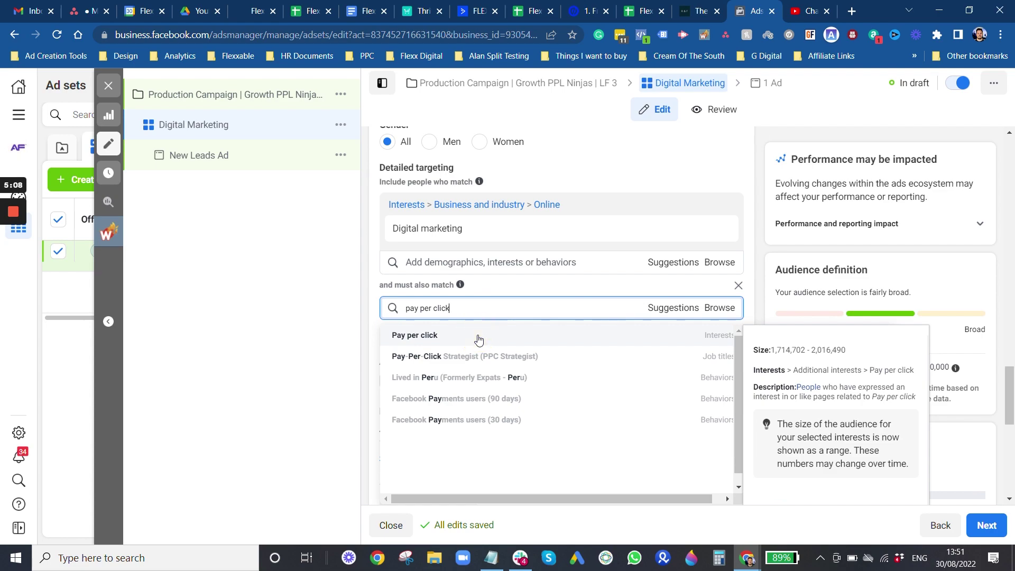
click(479, 340)
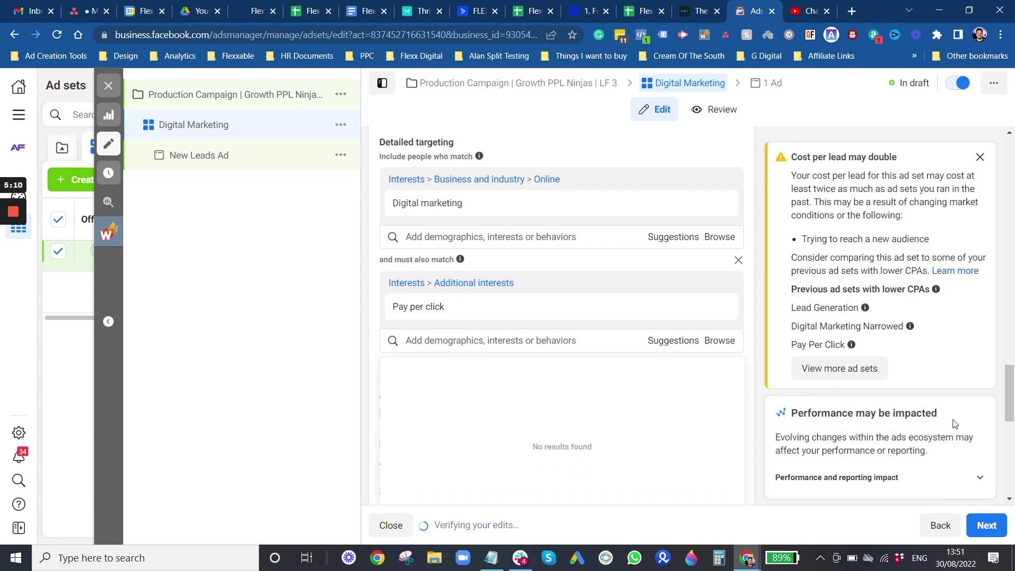
scroll(954, 424, down, 5)
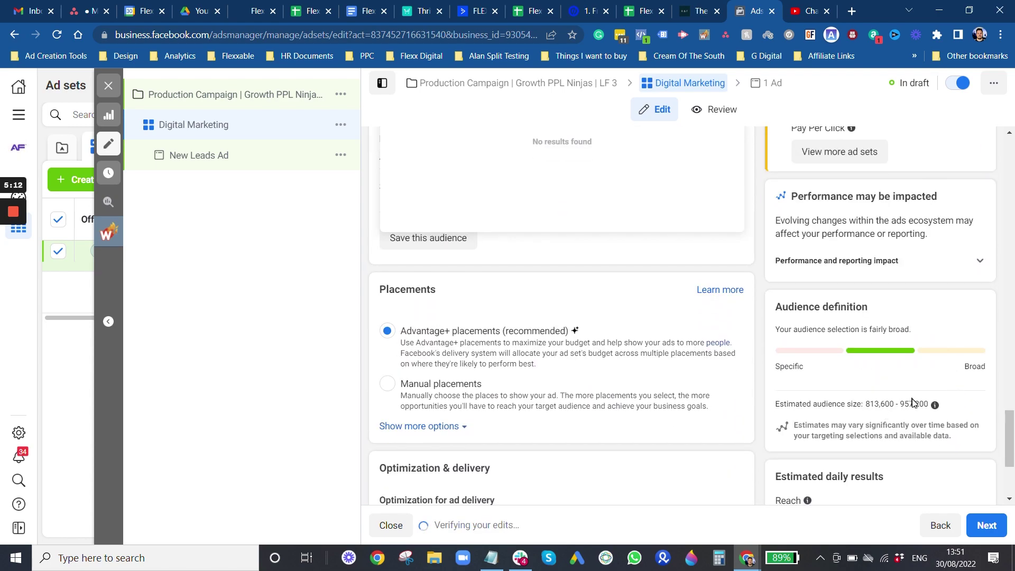
scroll(631, 386, up, 10)
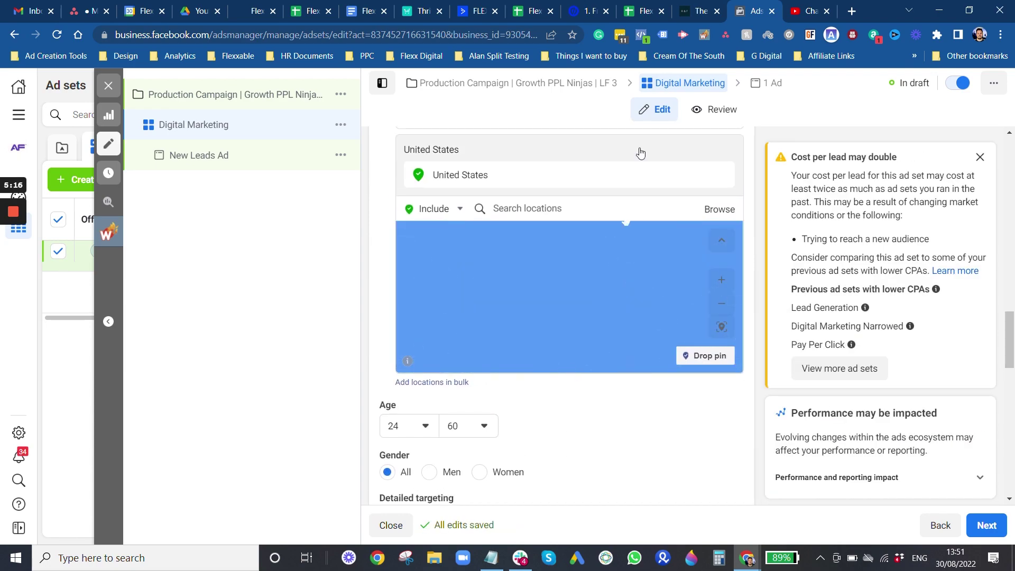
scroll(608, 209, up, 4)
Step: Re-exclude the Submitted PPL Growth LF (90d) audience, then open New Leads Ad
click(502, 262)
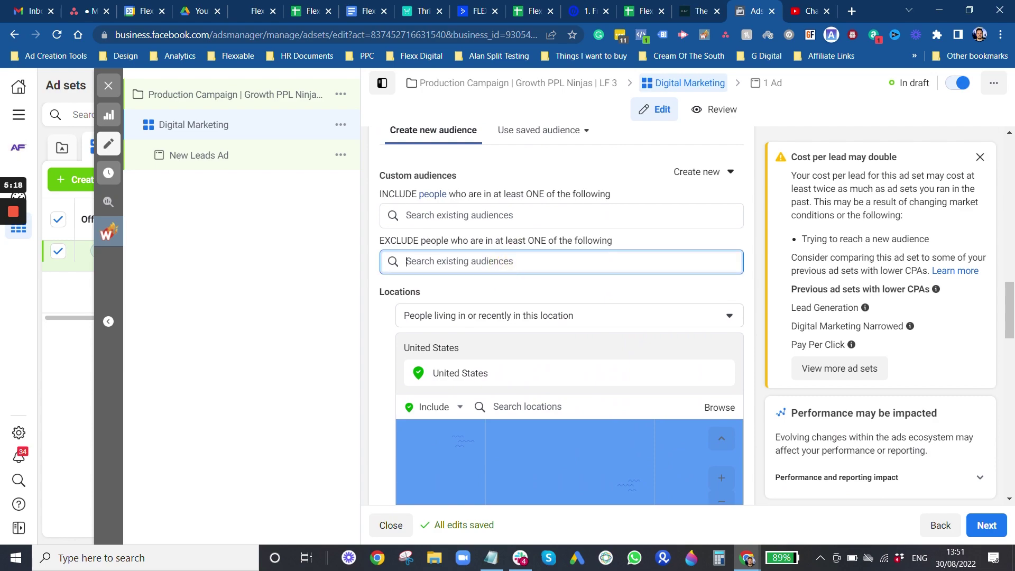
text(sub)
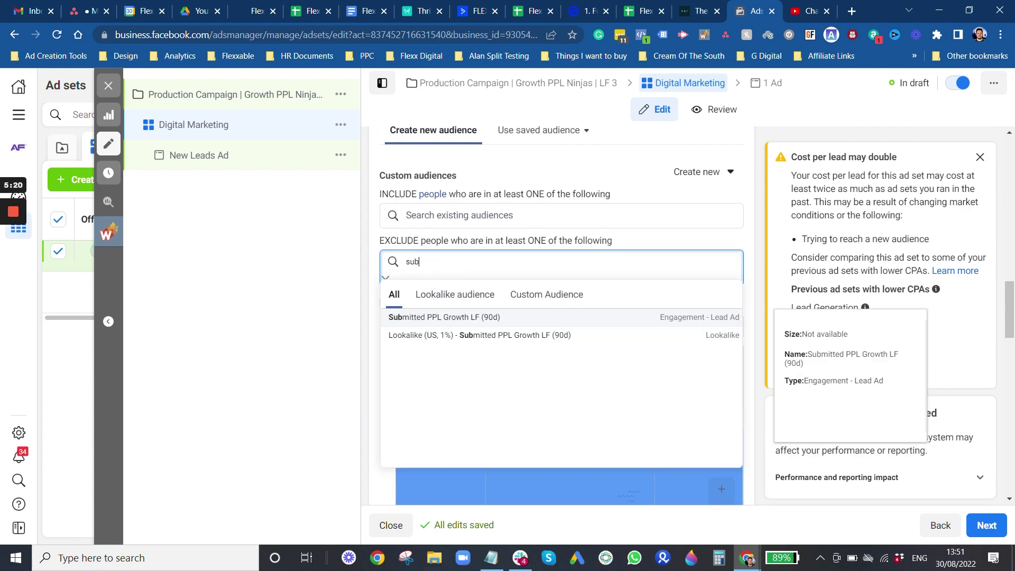
click(502, 318)
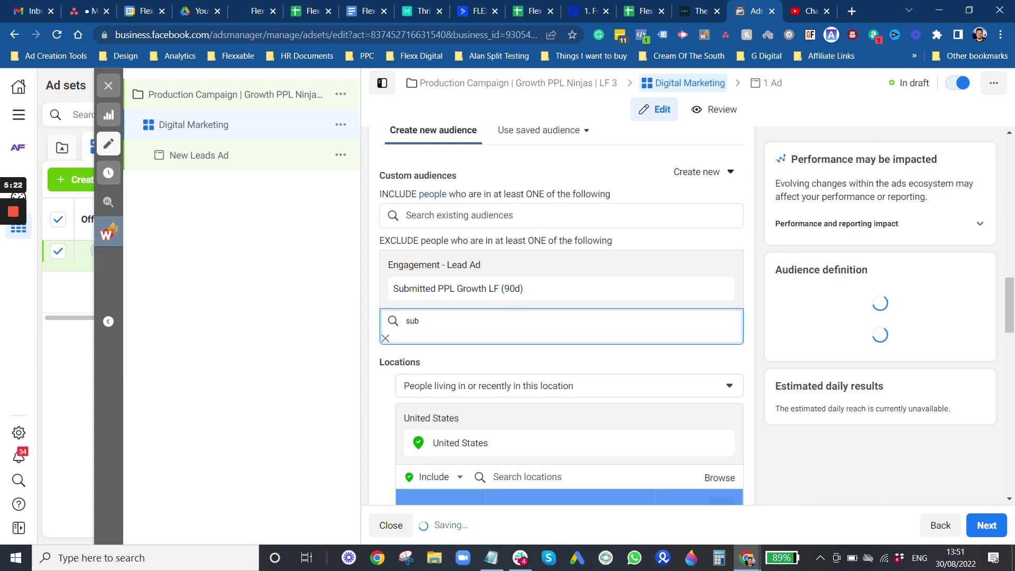
click(262, 370)
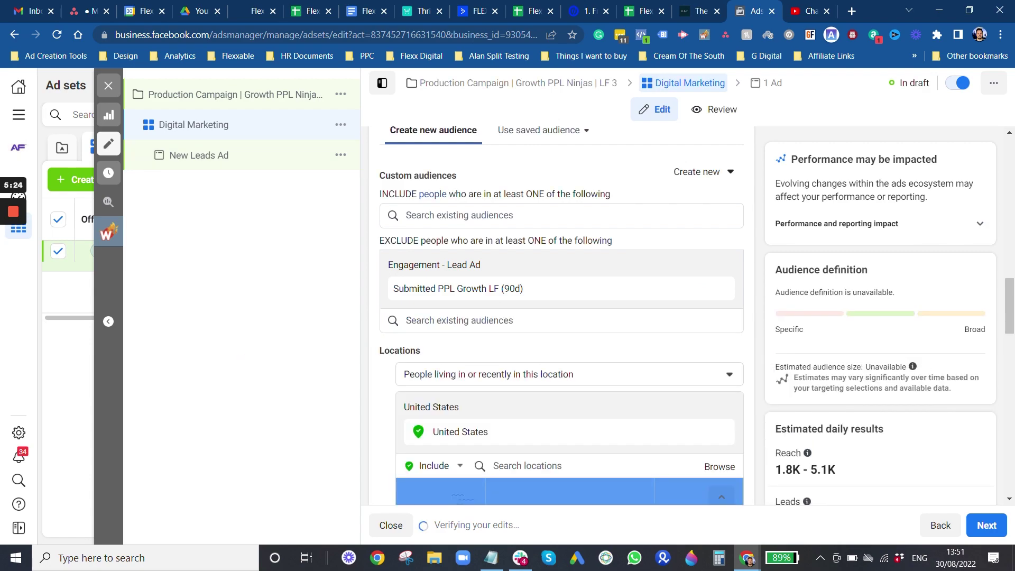
click(204, 157)
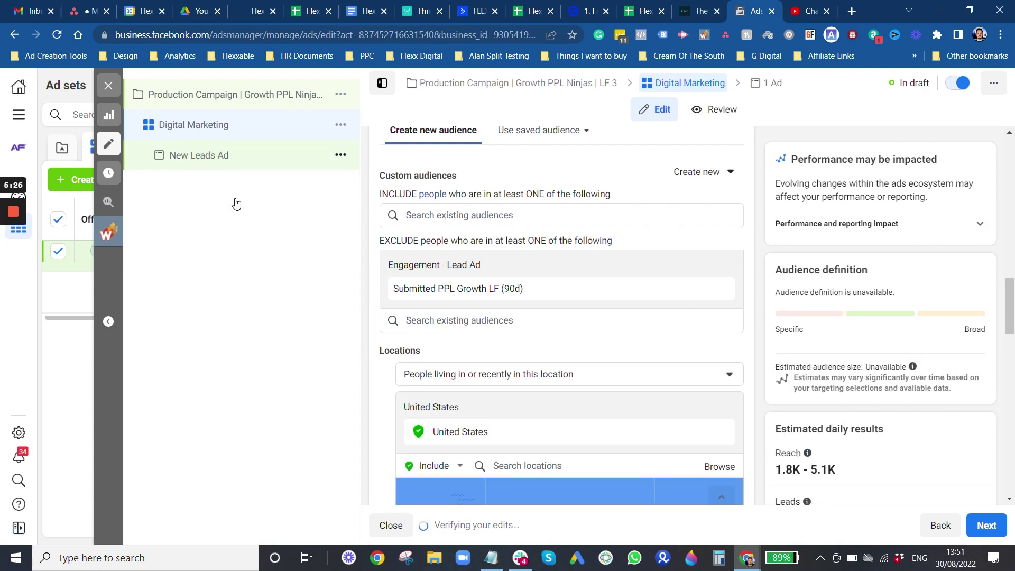
Step: Replace the default ad name with 'Ad 1 | H1 | Image 19'
scroll(581, 301, down, 5)
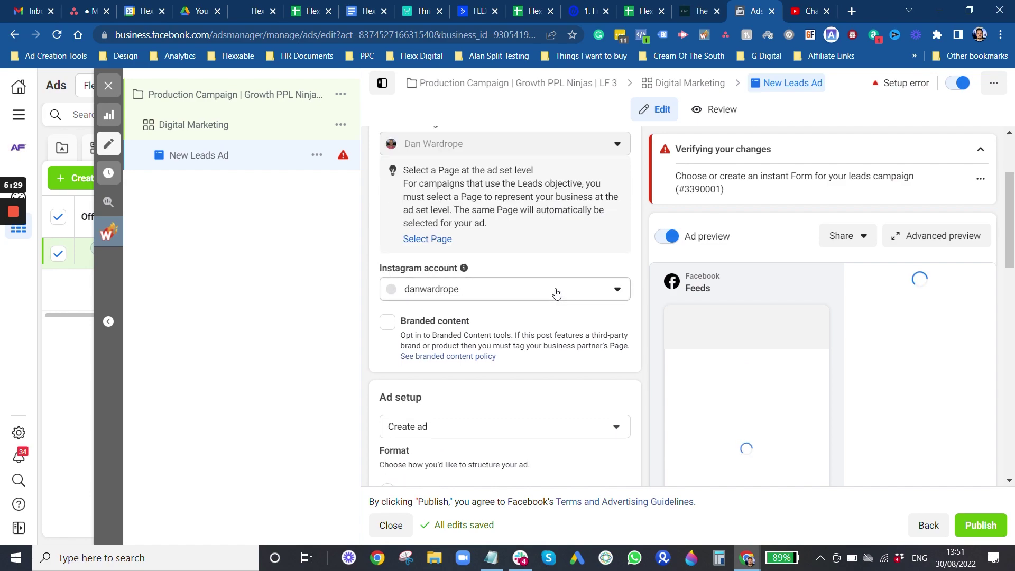
scroll(556, 292, down, 2)
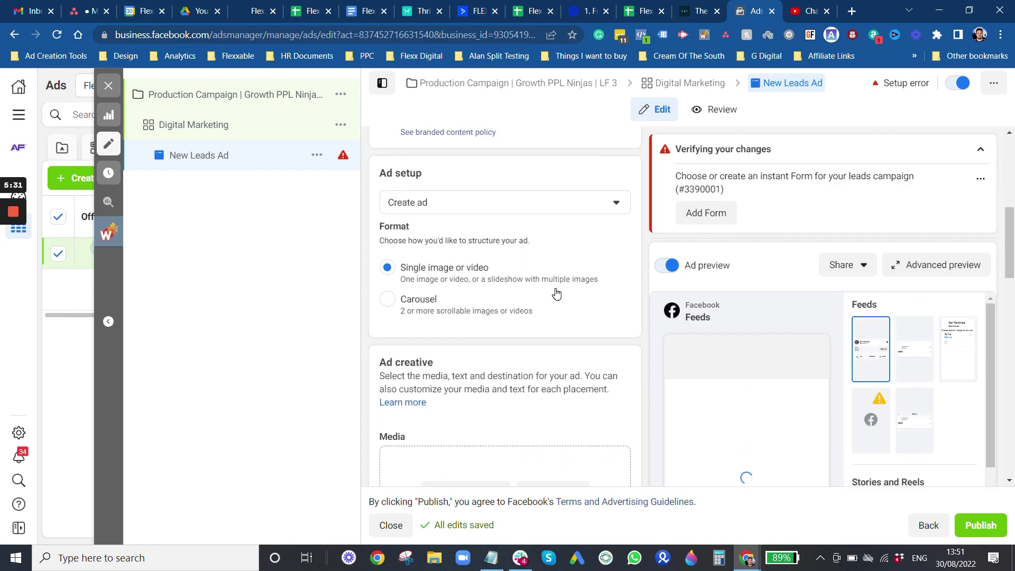
scroll(555, 292, down, 2)
click(16, 266)
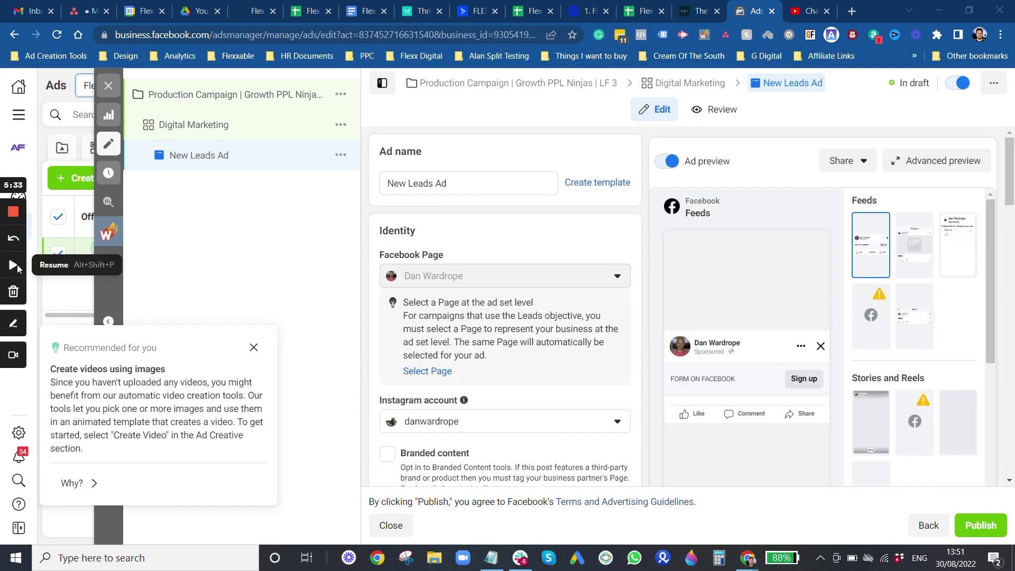
click(15, 266)
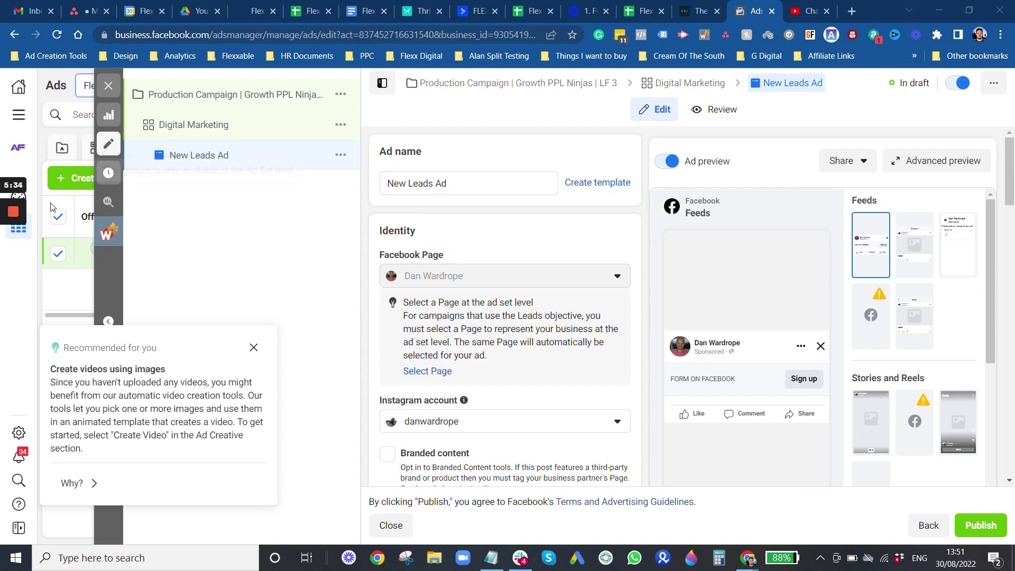
drag(553, 183, 359, 187)
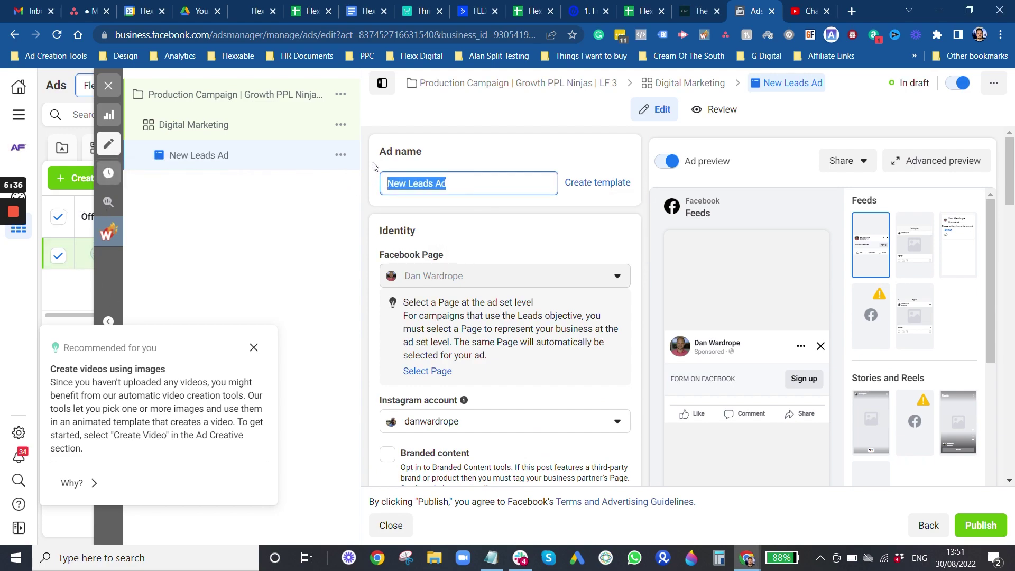
text(Ad 1 )
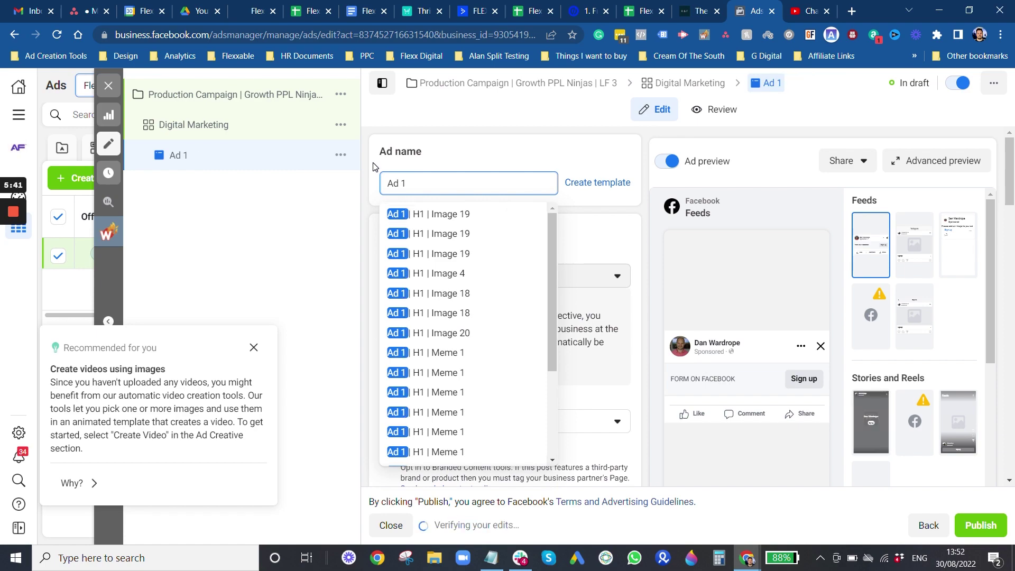
text( H1)
key(BackSpace)
key(BackSpace)
key(BackSpace)
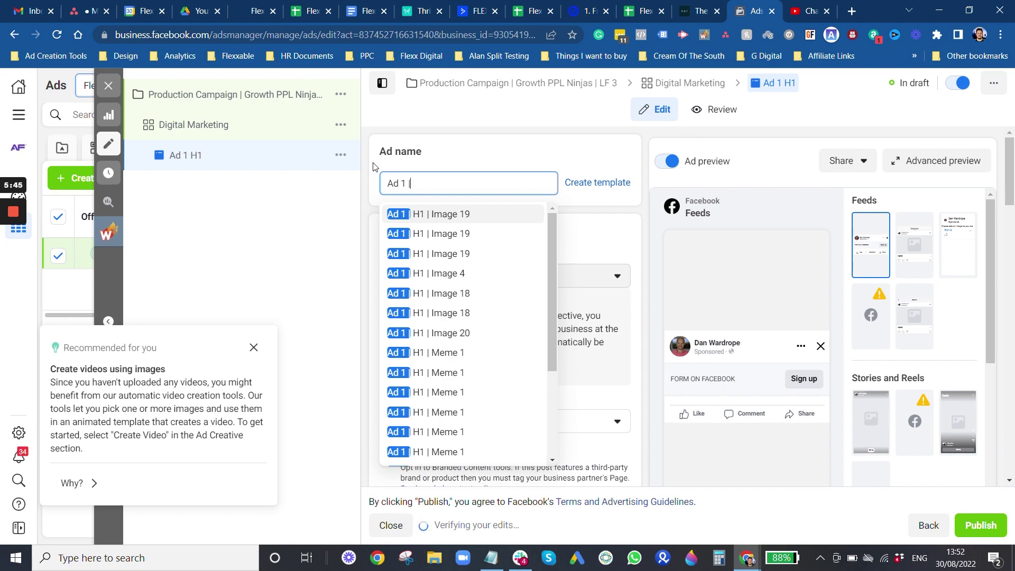
text(| H1)
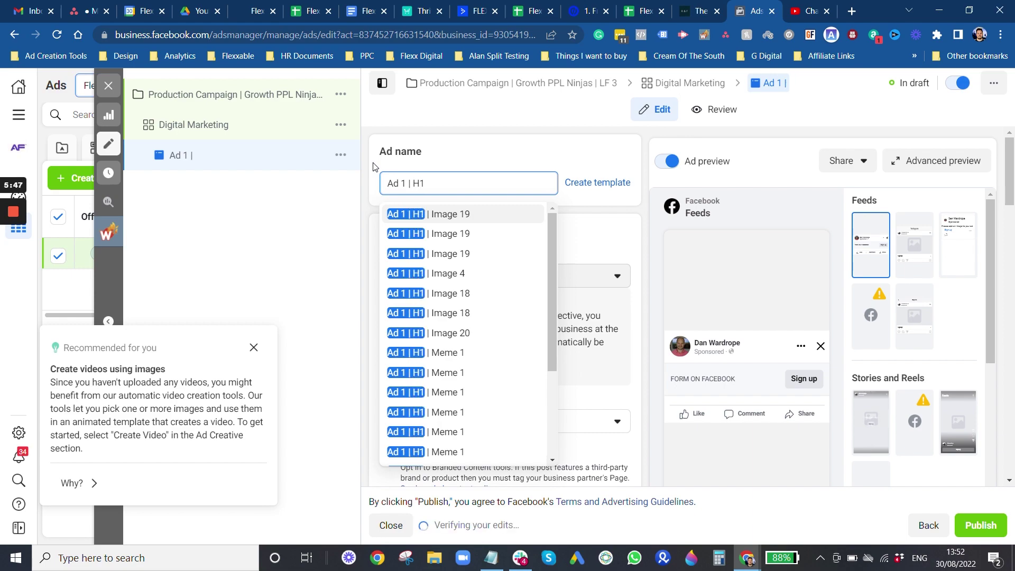
text( |)
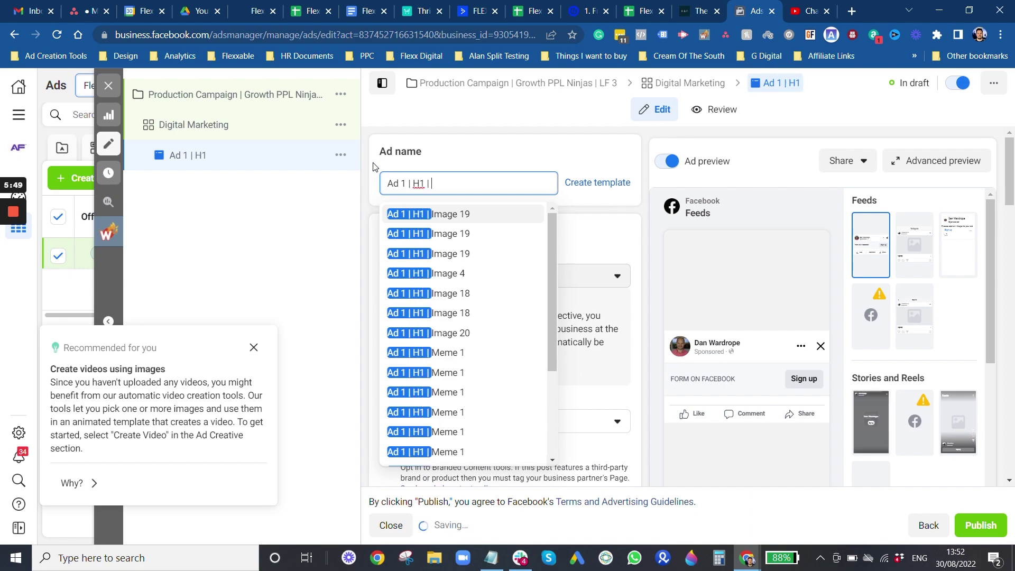
text( Image)
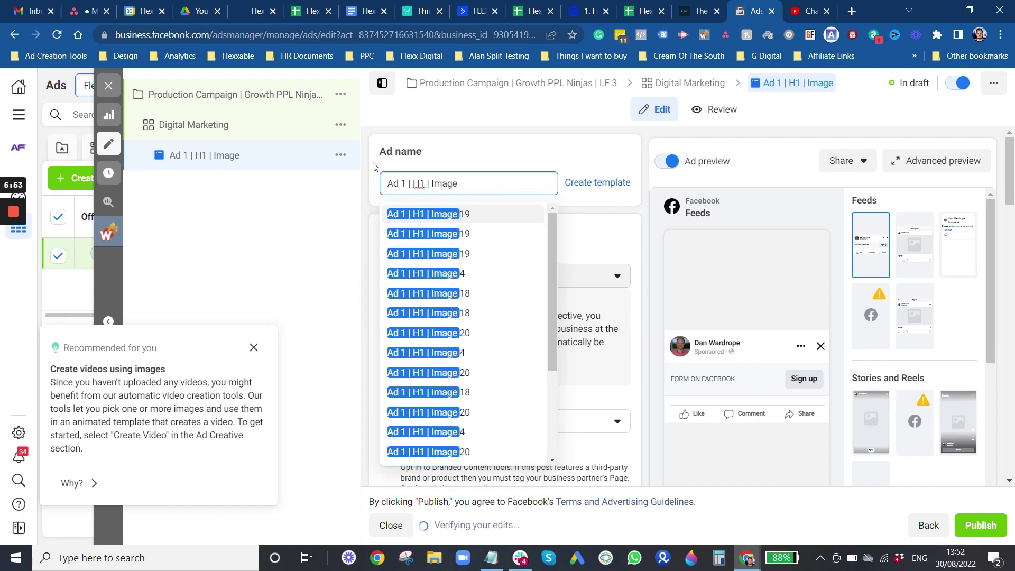
text( 19)
click(373, 166)
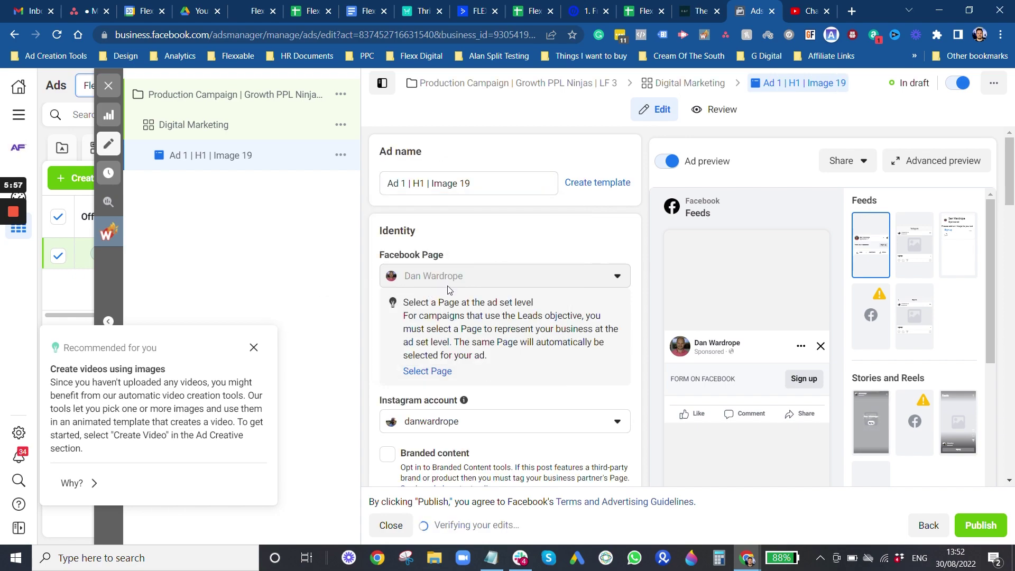
Step: Add Image 19 as ad media, cropped 1:1 for Feeds and original for Stories and Reels
scroll(443, 280, down, 3)
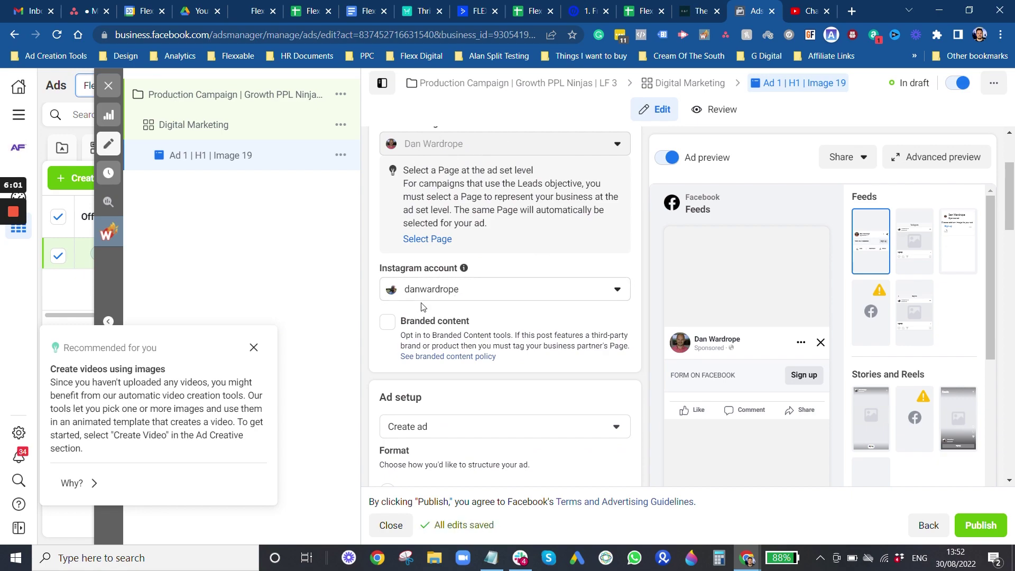
scroll(446, 328, down, 1)
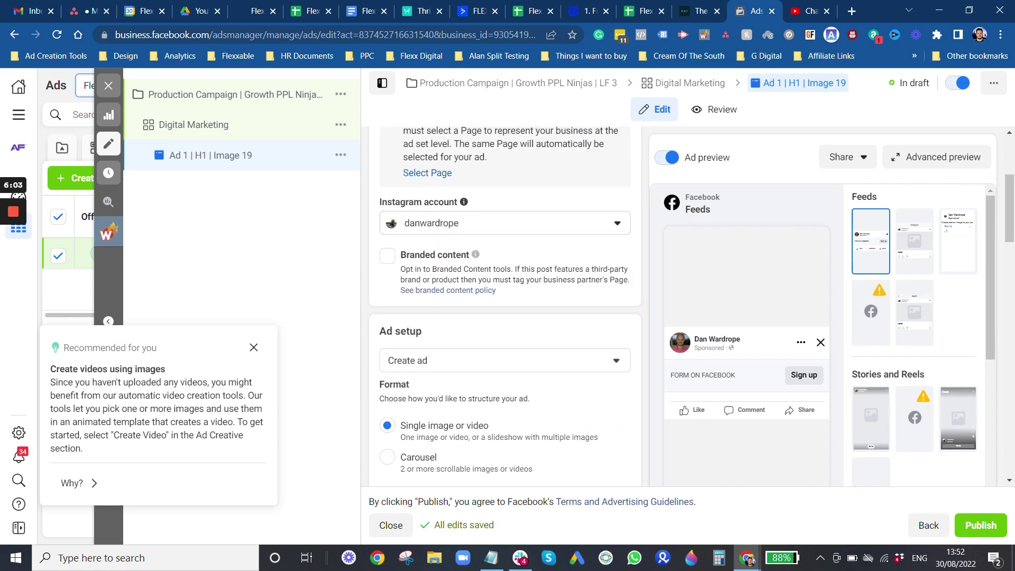
scroll(446, 367, down, 1)
scroll(447, 366, down, 2)
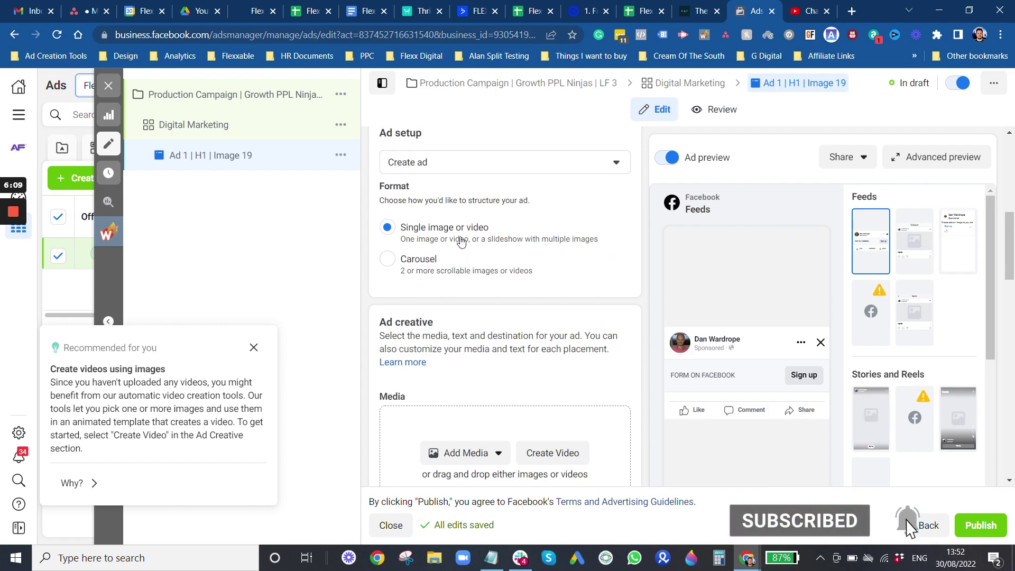
scroll(465, 246, down, 2)
click(466, 321)
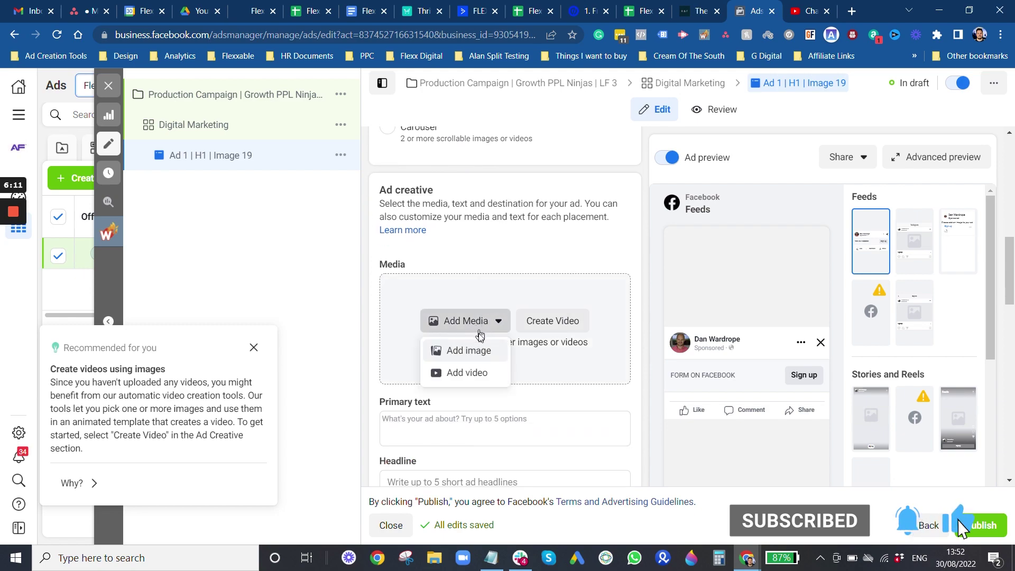
click(469, 349)
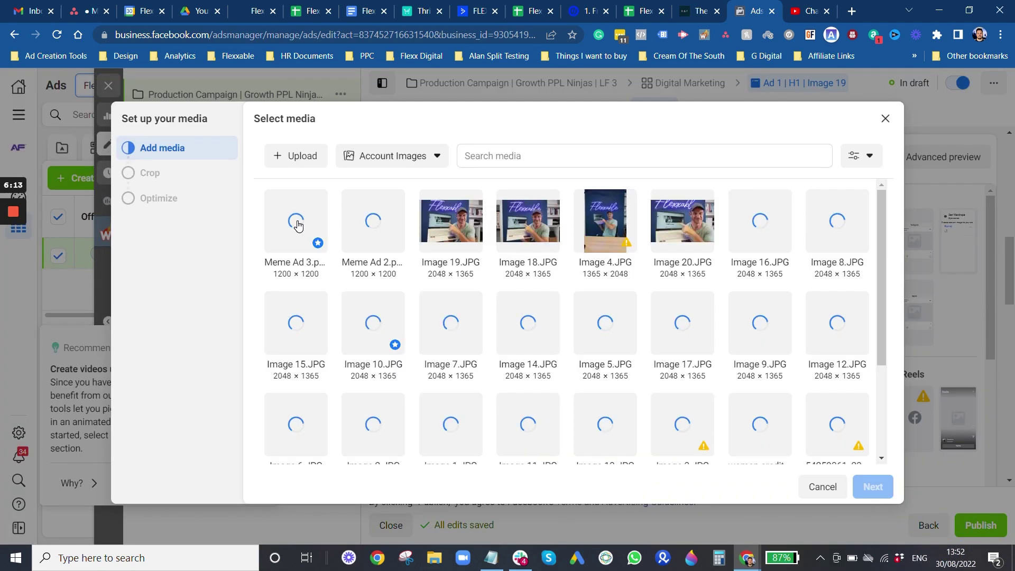
click(451, 221)
click(873, 487)
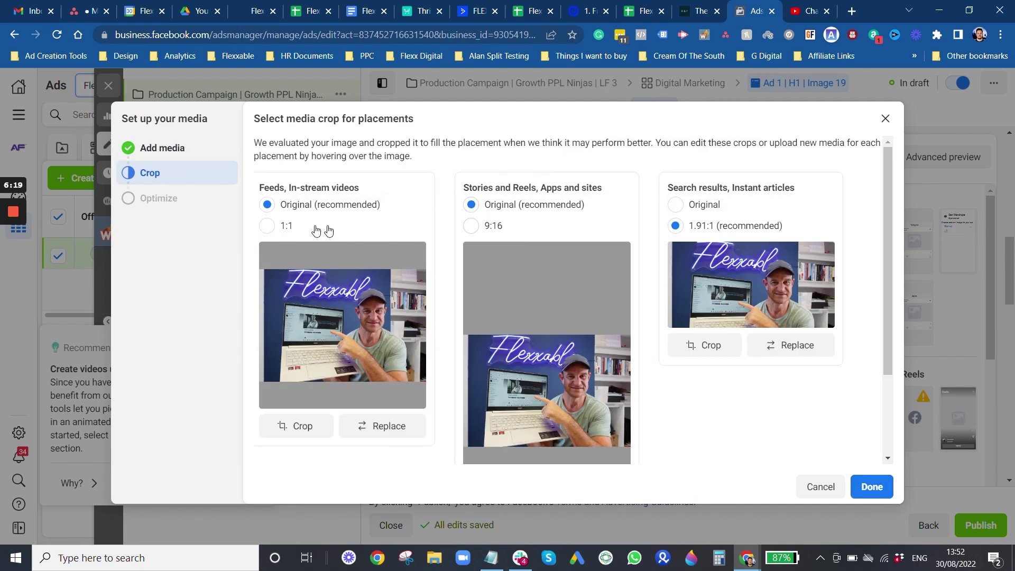
click(267, 227)
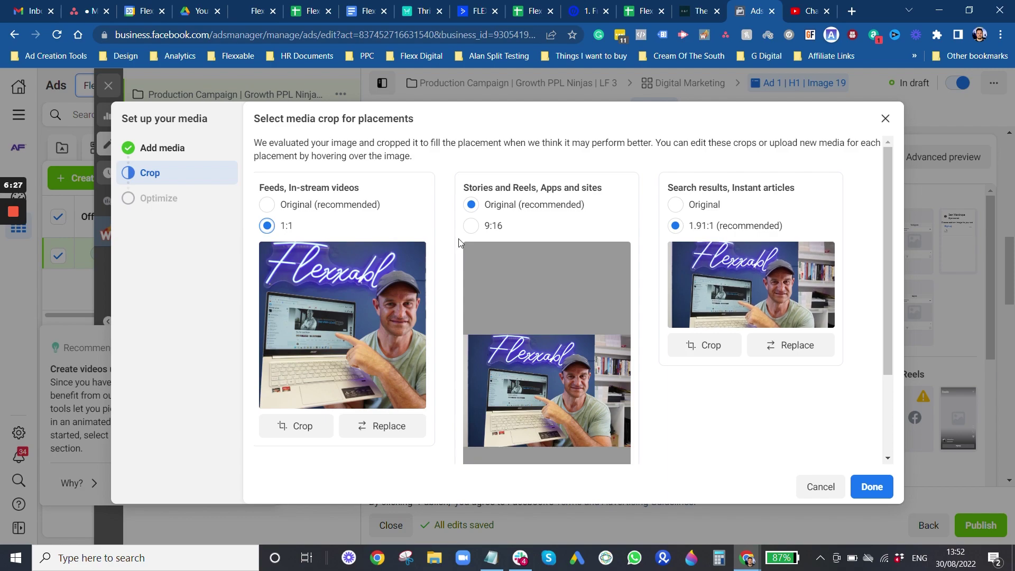
click(471, 226)
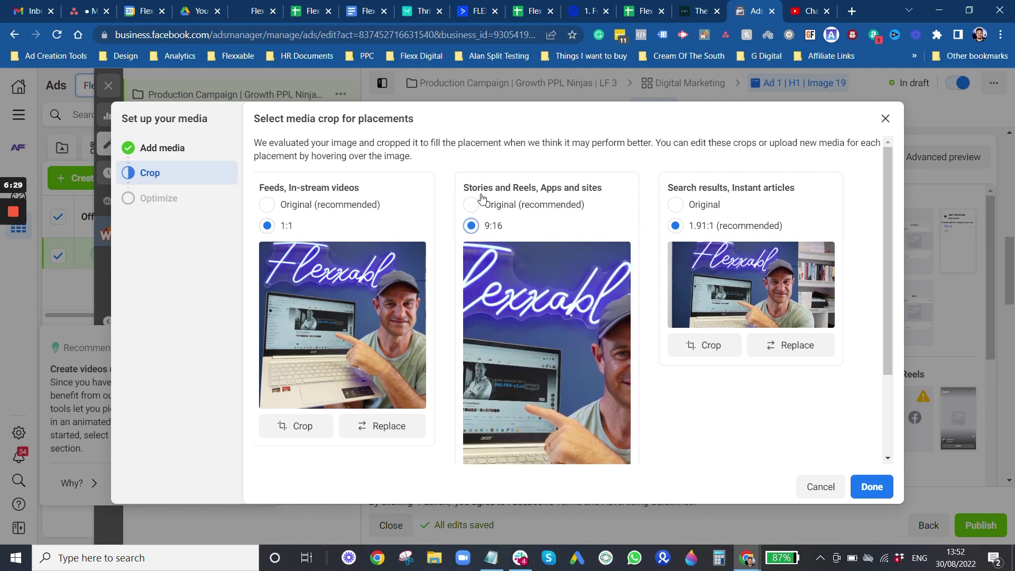
click(471, 204)
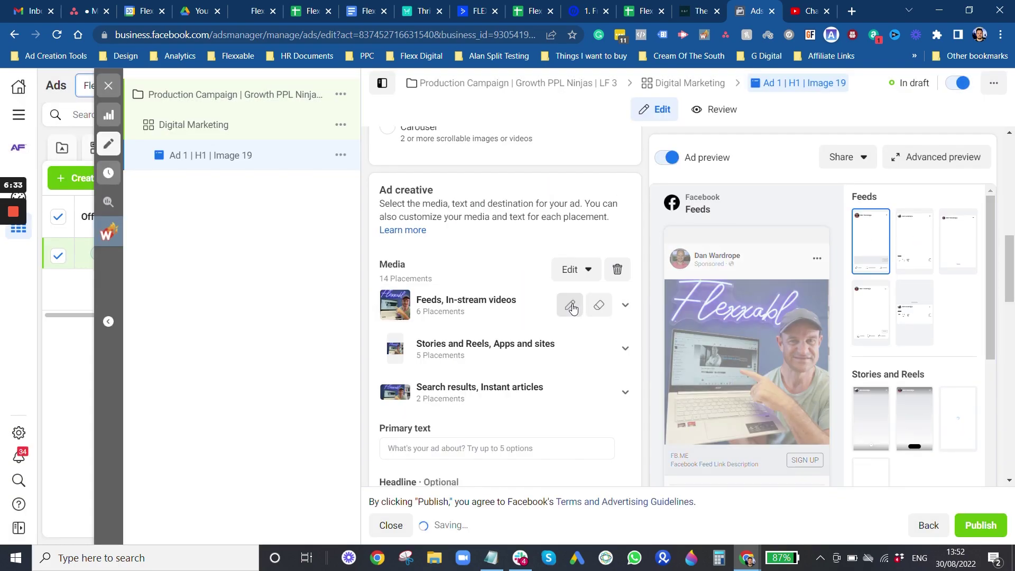
Step: Fill the ad with placeholder copy: primary text 'Ad Copy', headline 'Headline', description 'Desciption'
click(469, 454)
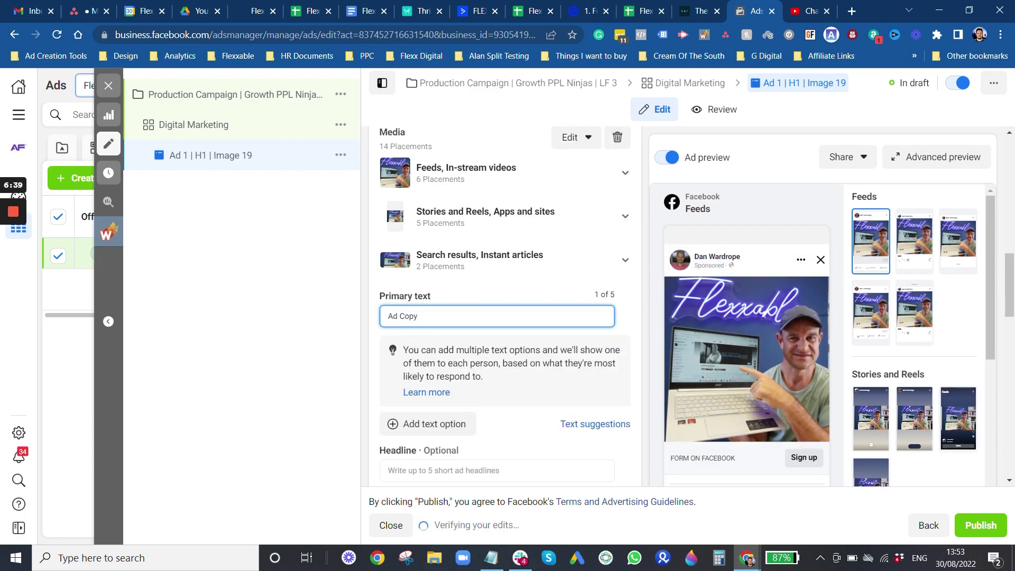
scroll(505, 307, down, 4)
click(433, 272)
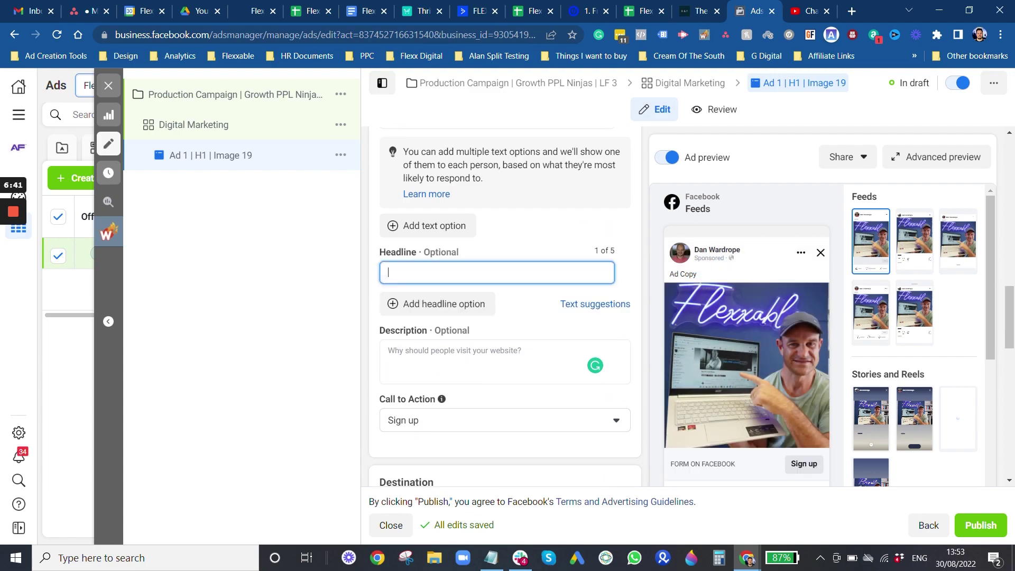
text(Headline)
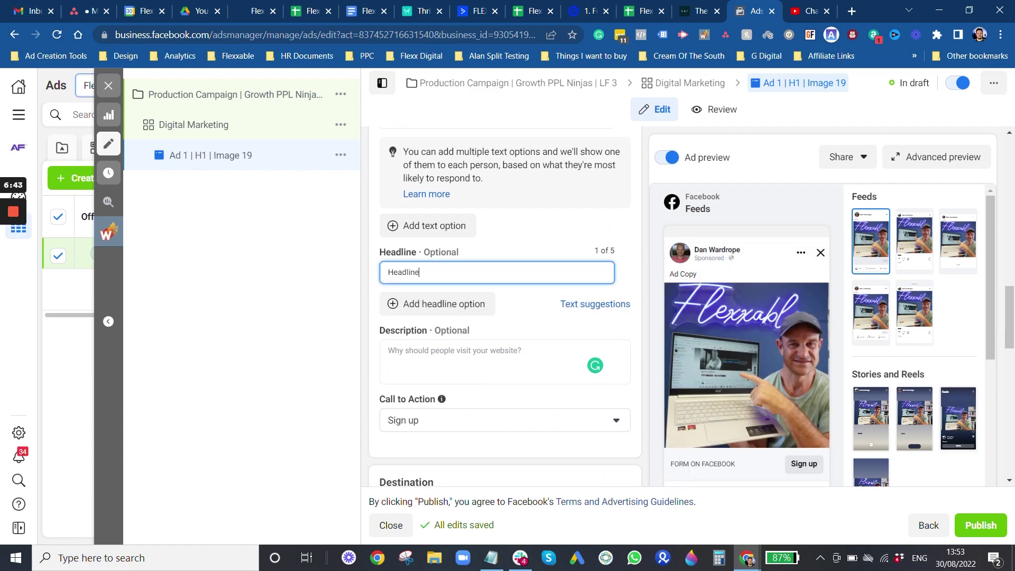
click(389, 351)
text(De)
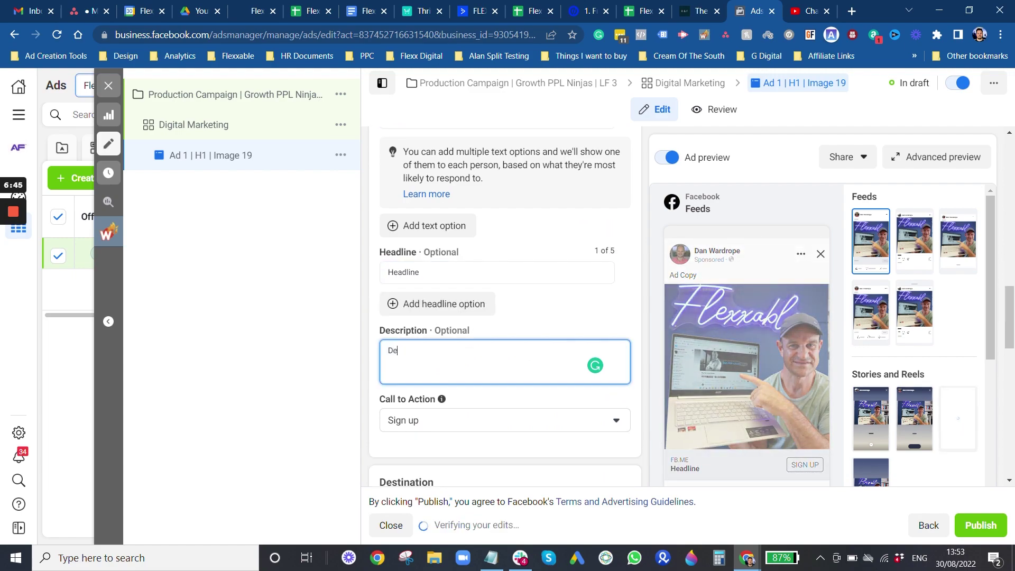
text(sciption)
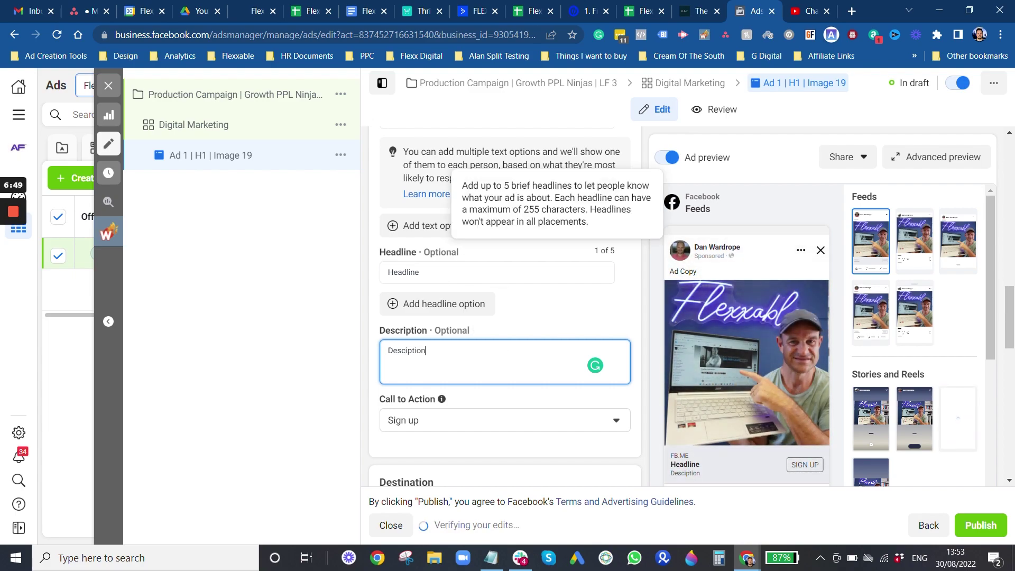
scroll(539, 319, down, 3)
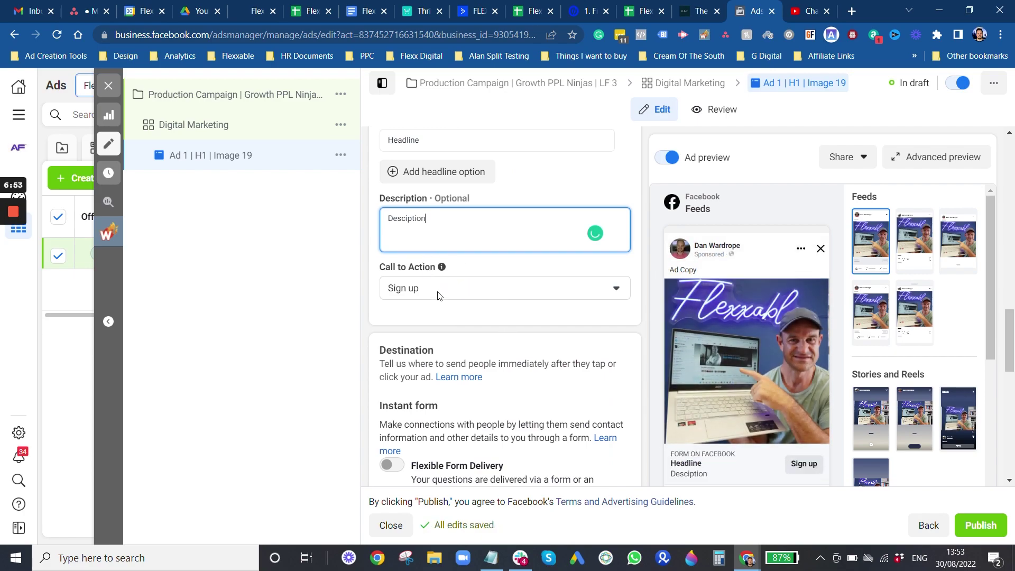
Step: Preview the lead form's final screen and turn on Website Events tracking with the Flexxable 2 pixel
scroll(437, 290, down, 3)
scroll(498, 397, down, 3)
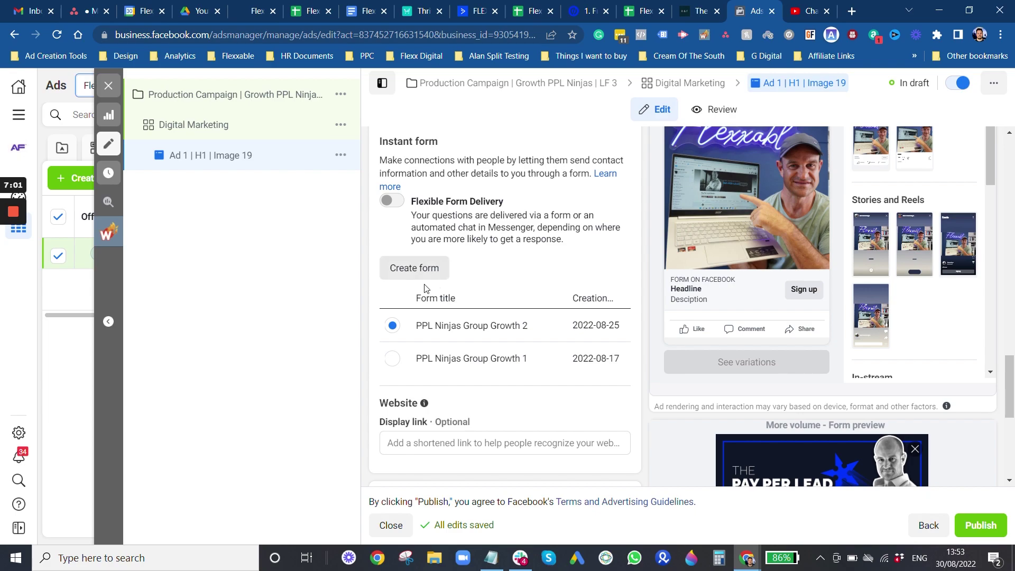
scroll(482, 404, down, 1)
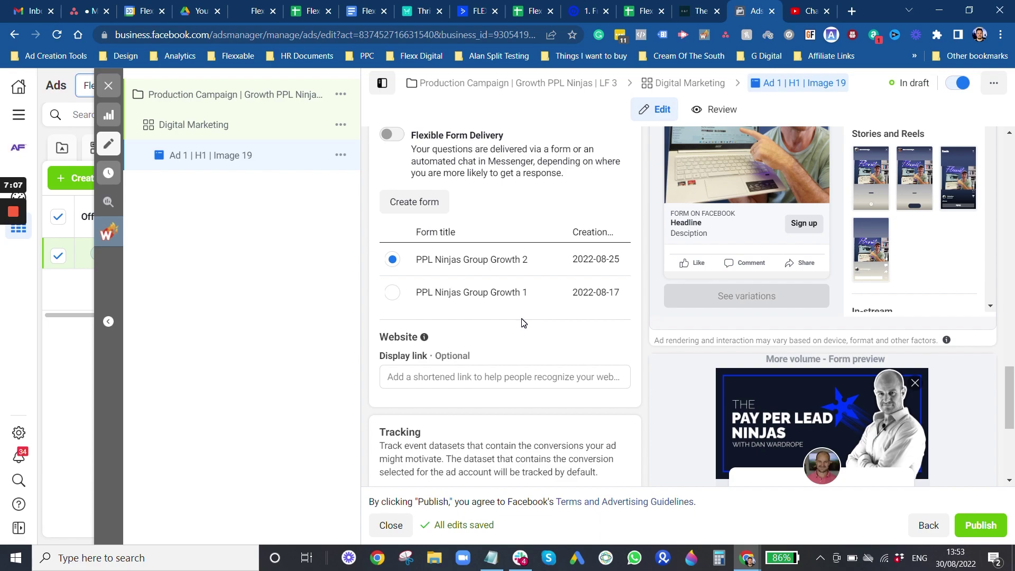
scroll(518, 370, down, 3)
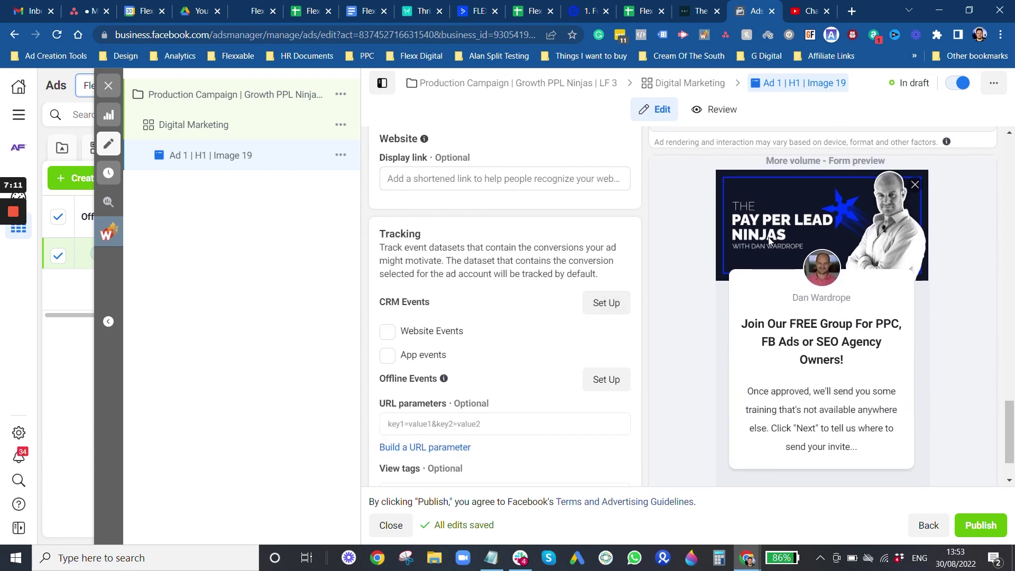
scroll(958, 249, up, 2)
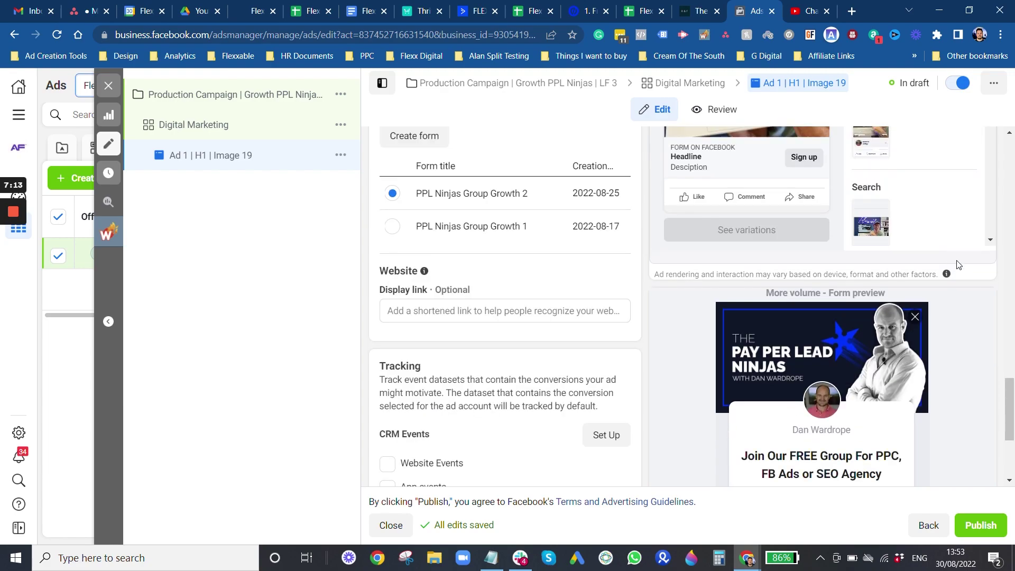
scroll(957, 265, down, 3)
click(925, 476)
click(925, 476)
click(925, 476)
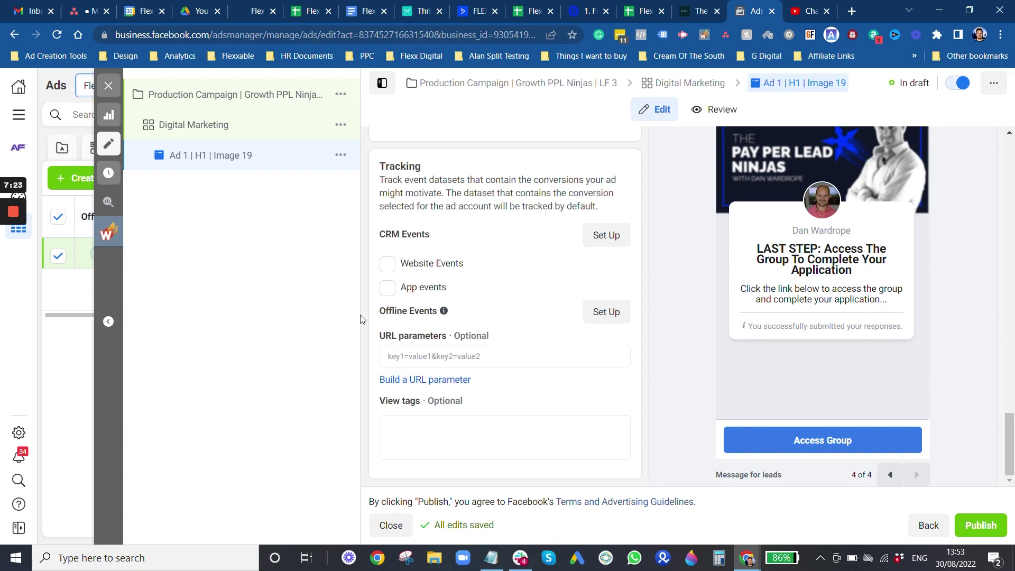
click(387, 265)
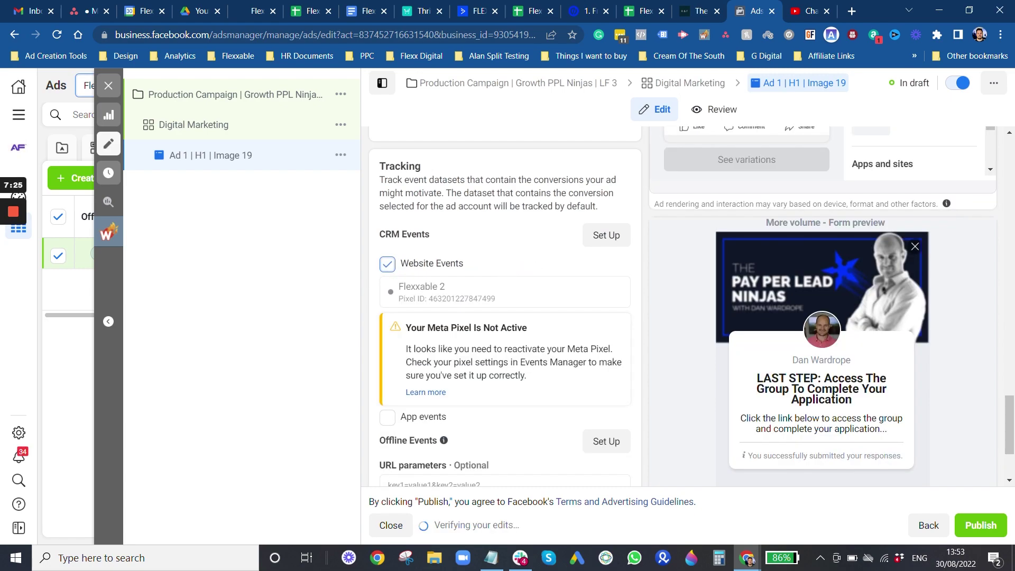
scroll(471, 336, down, 3)
scroll(545, 472, up, 10)
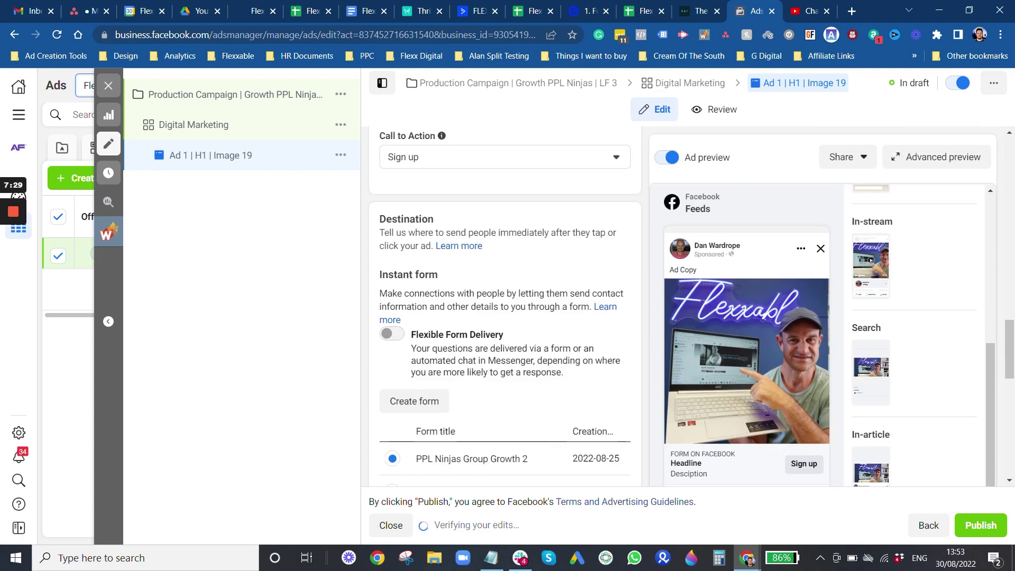
Step: Duplicate 'Ad 1 | H1 | Image 19' into 3 copies, closing the editors without publishing
click(108, 86)
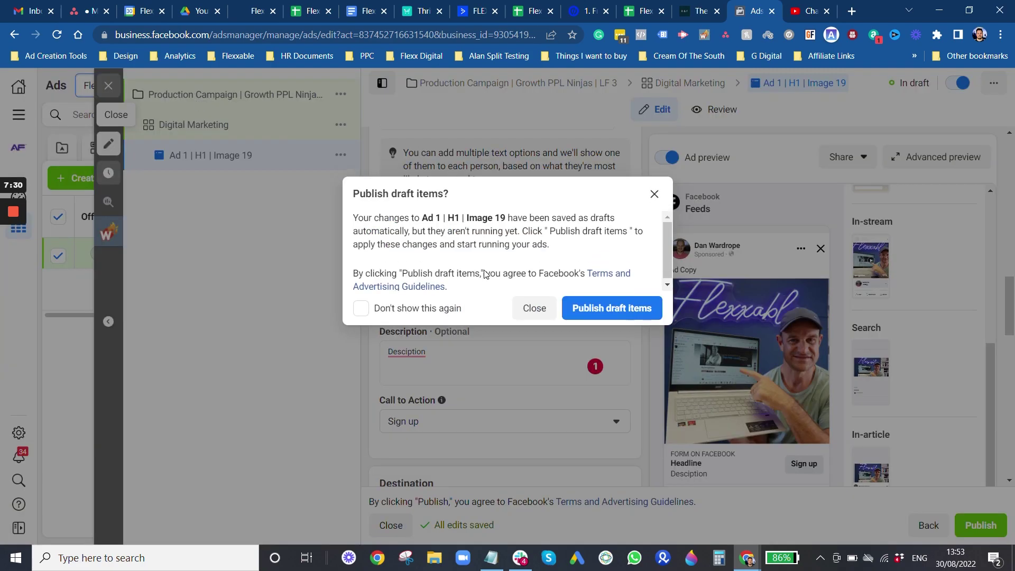
click(531, 307)
click(284, 262)
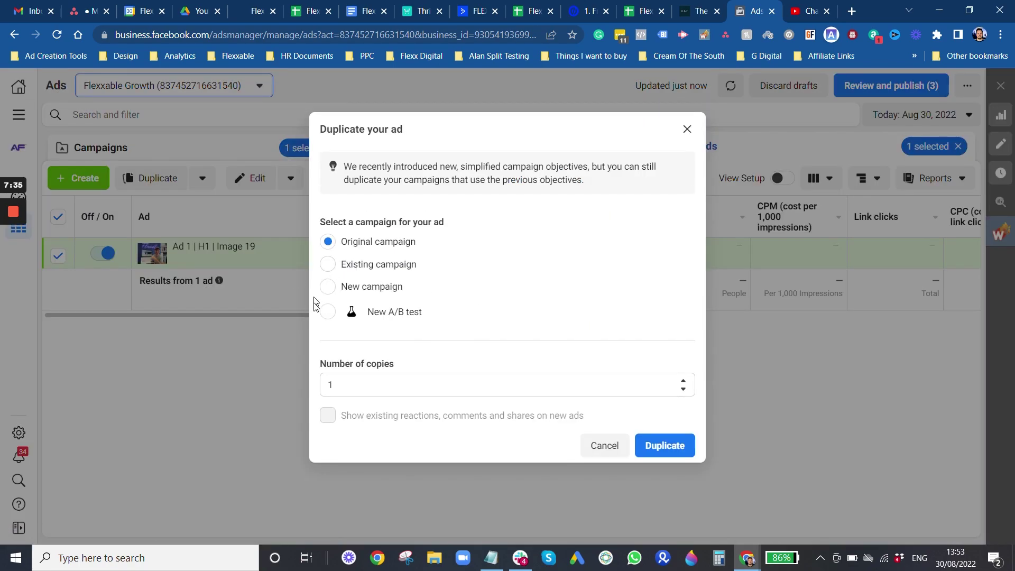
click(683, 382)
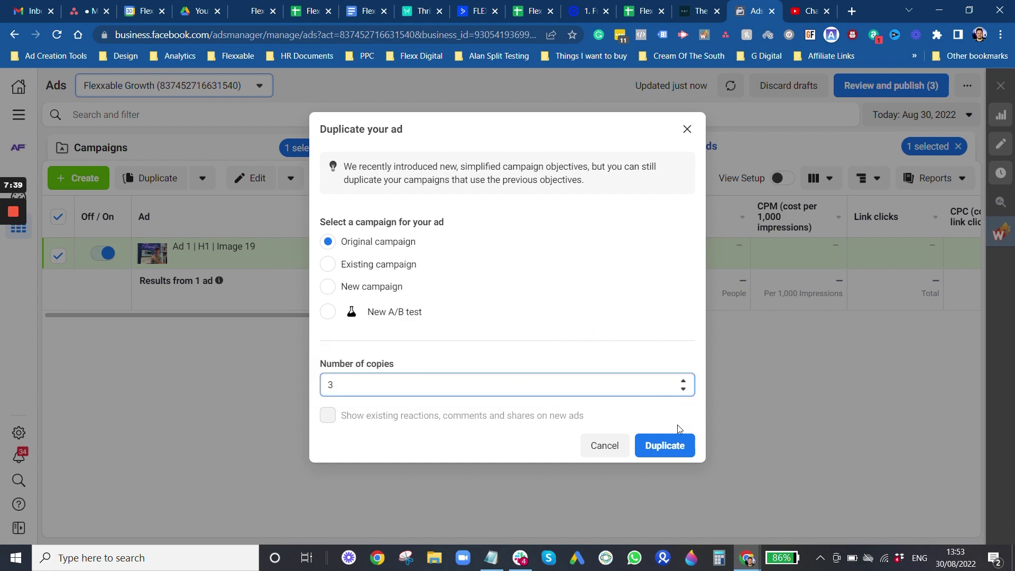
click(668, 447)
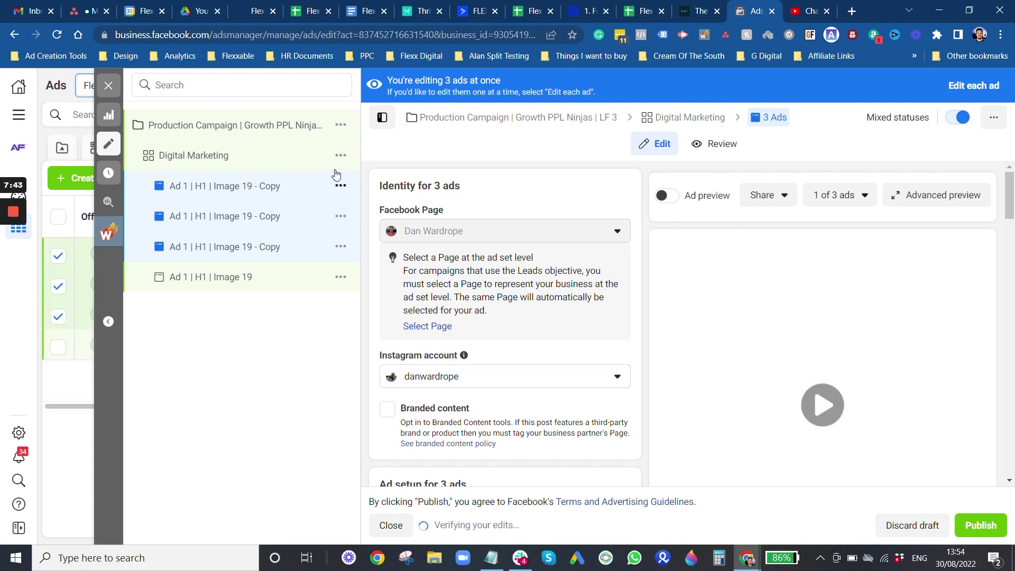
scroll(552, 337, down, 8)
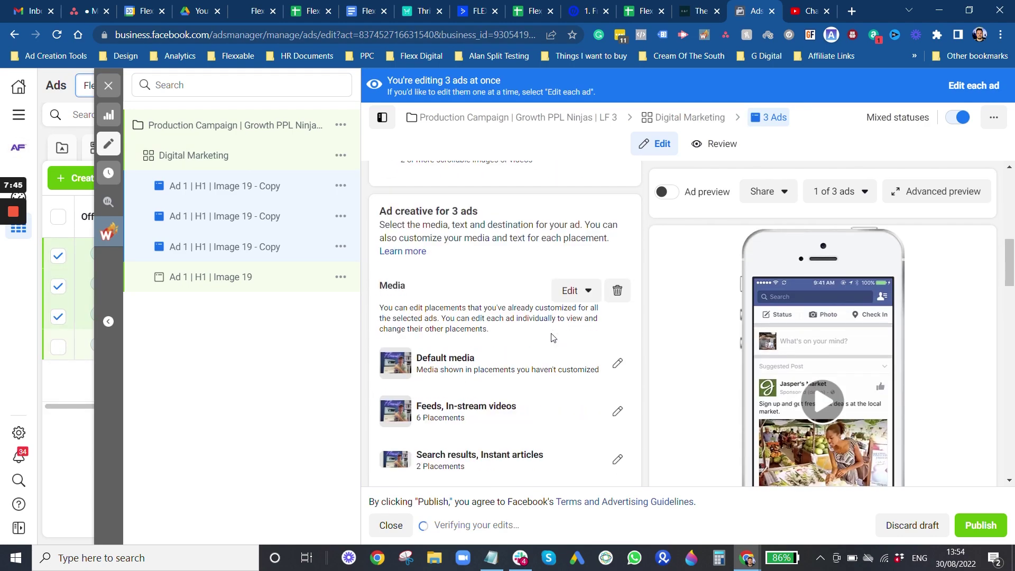
scroll(552, 337, down, 3)
click(109, 85)
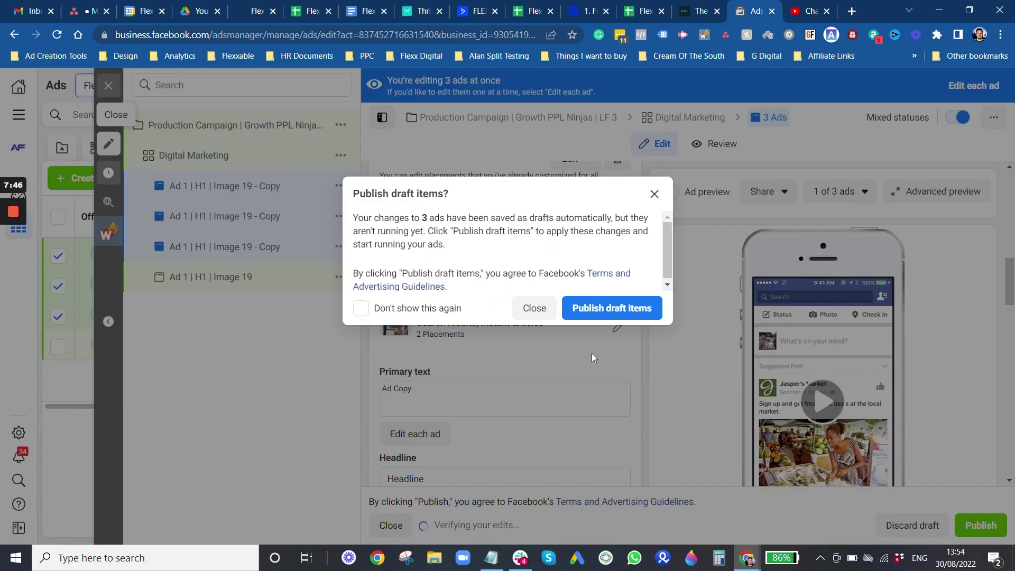
click(534, 309)
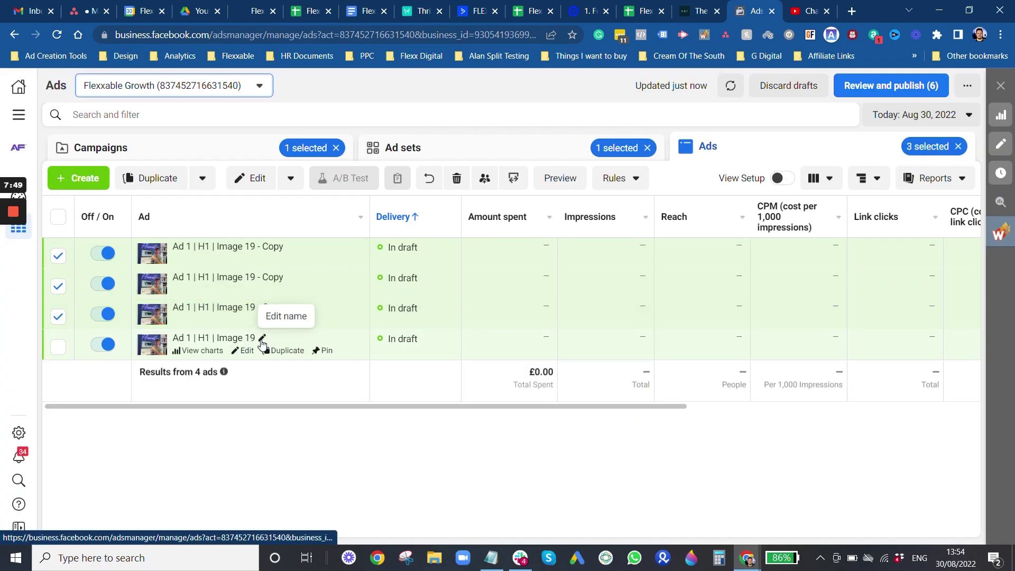
Step: Rename the first two ads to 'Ad 1 | H1 | Image 1' and 'Ad 1 | H1 | Image 2'
click(262, 340)
key(BackSpace)
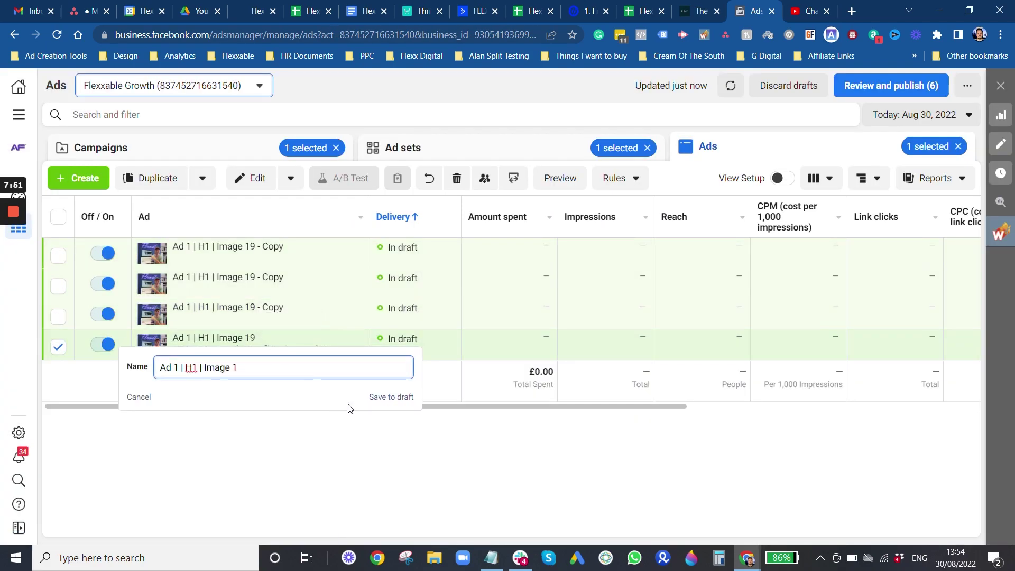
click(374, 397)
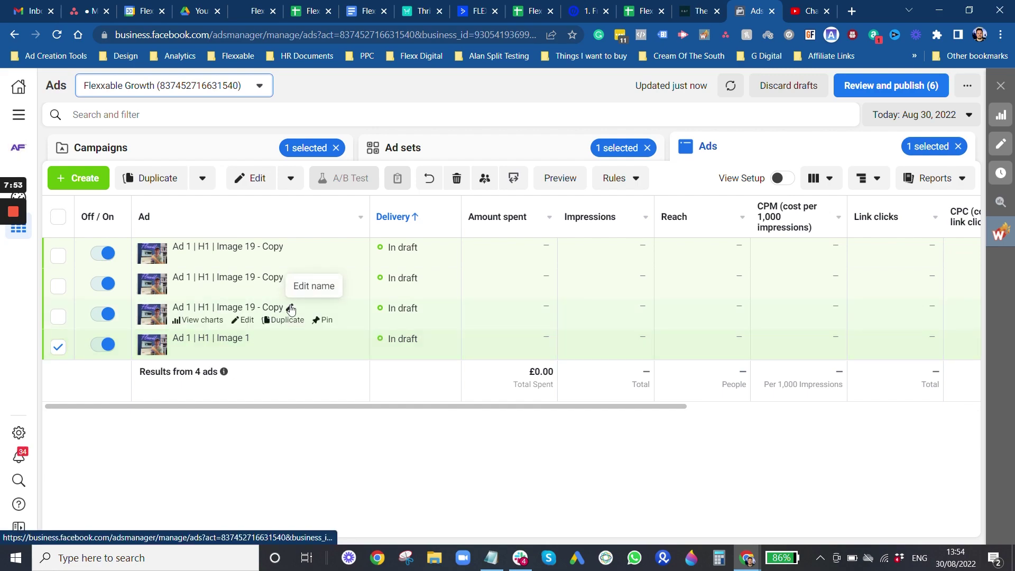
click(291, 309)
double_click(260, 337)
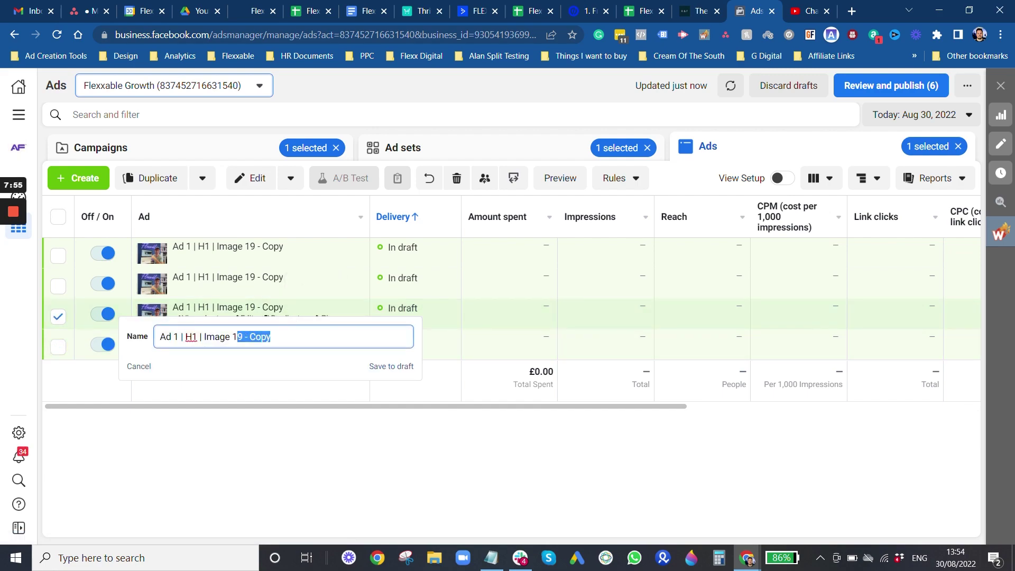
text(2)
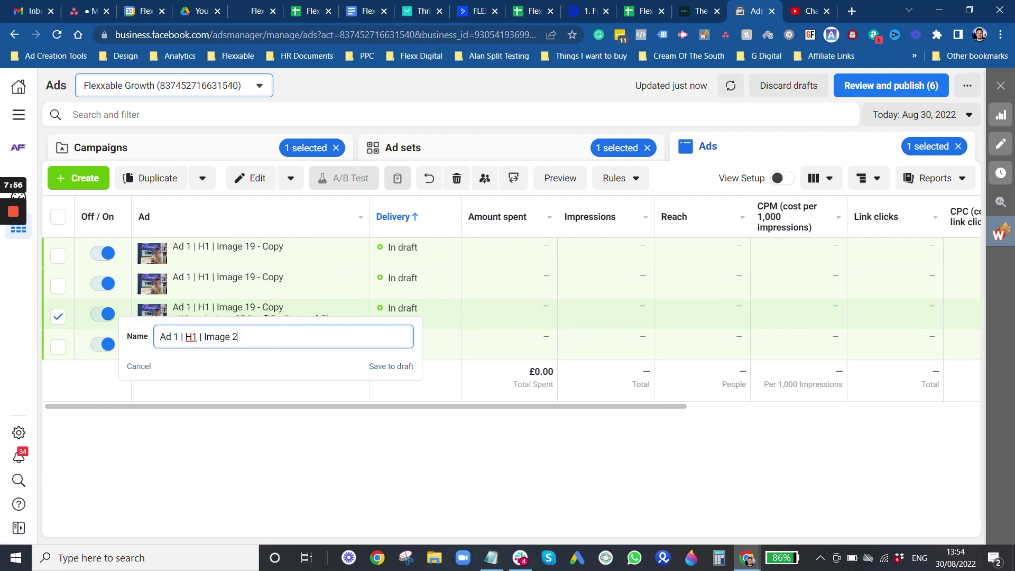
click(378, 369)
Step: Rename the remaining two ads to 'Ad 1 | H1 | Image 3' and 'Ad 1 | H1 | Image 4'
click(291, 279)
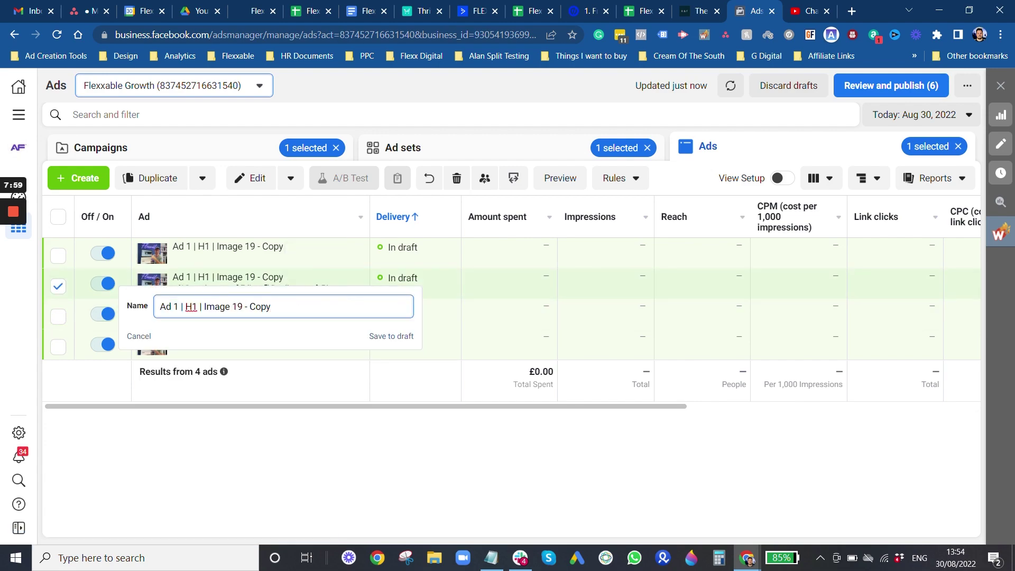
key(shift+Left)
key(shift+Left)
key(shift+Left)
text(3)
click(390, 338)
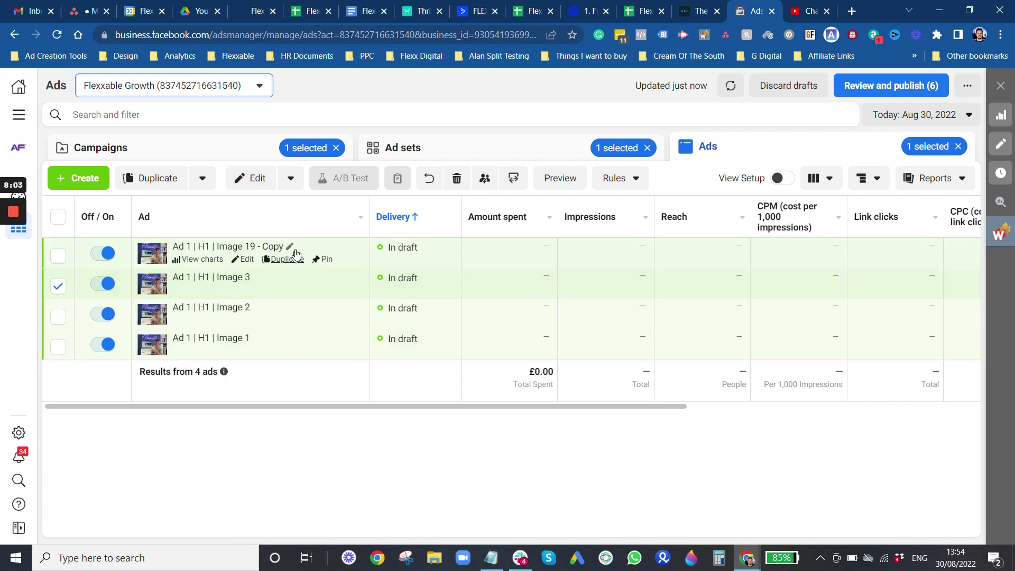
click(290, 248)
key(ctrl+shift+Left)
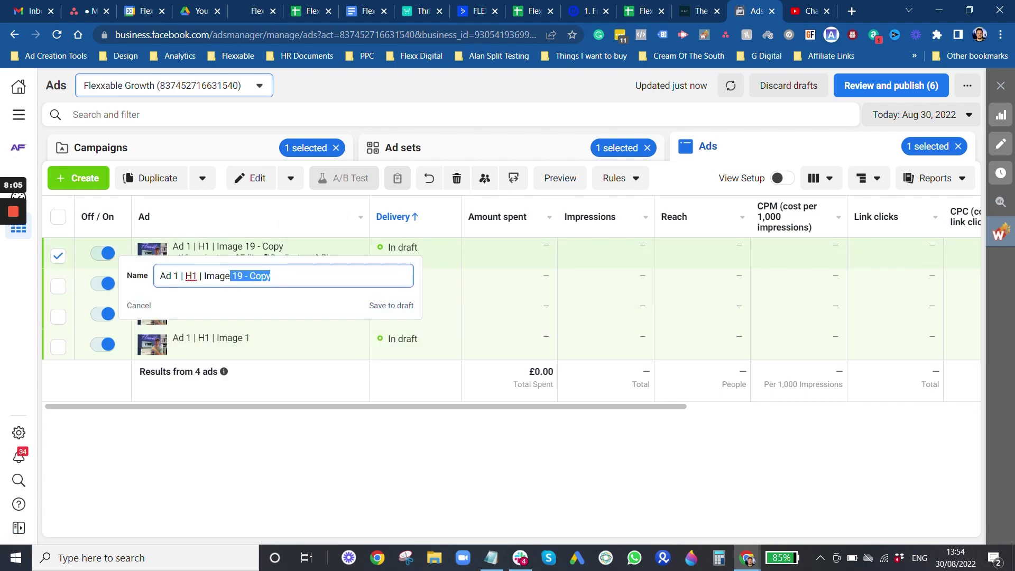
text(4)
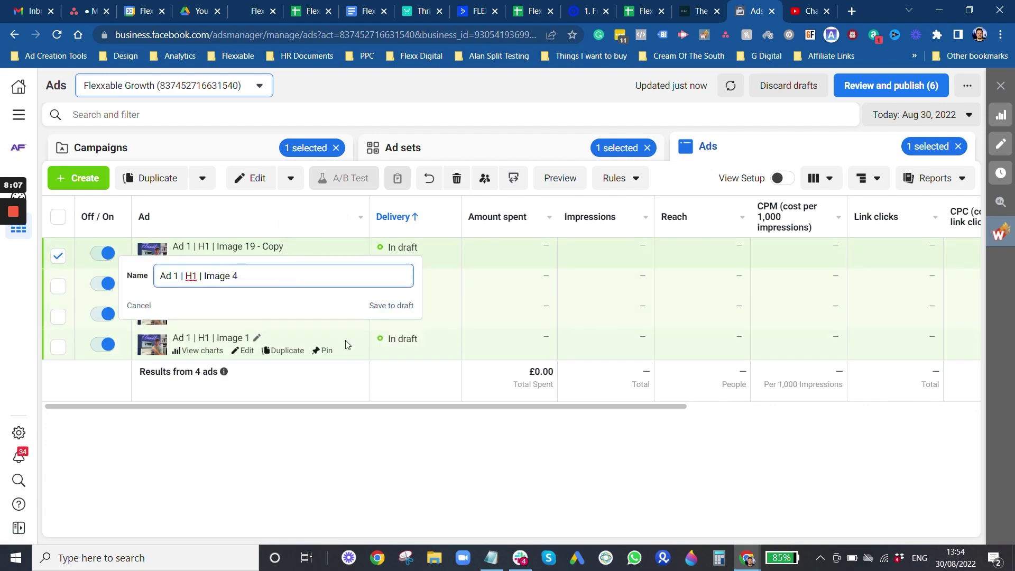
click(390, 305)
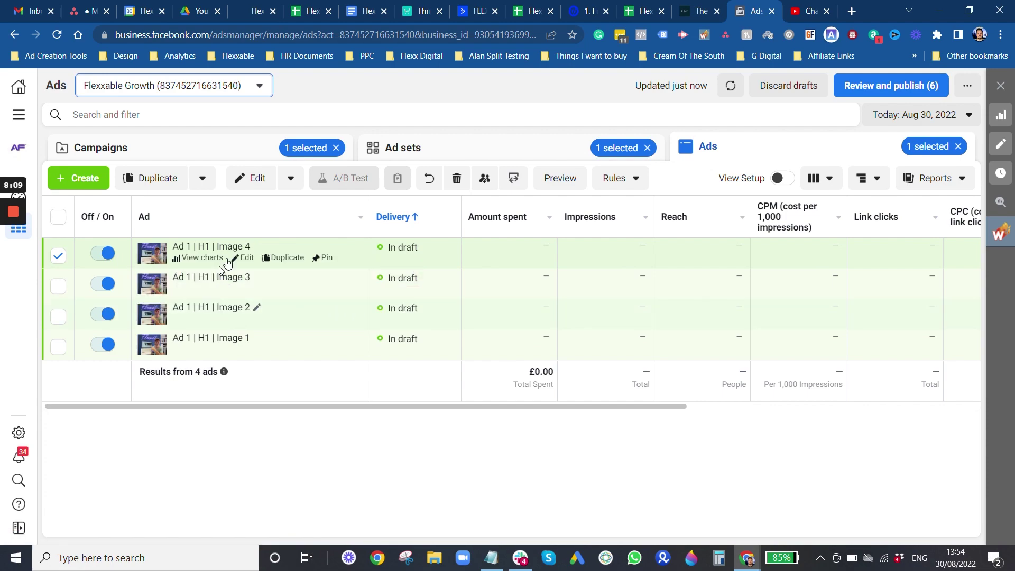
Step: Replace the Image 2 ad's media with Image 4.JPG
click(247, 321)
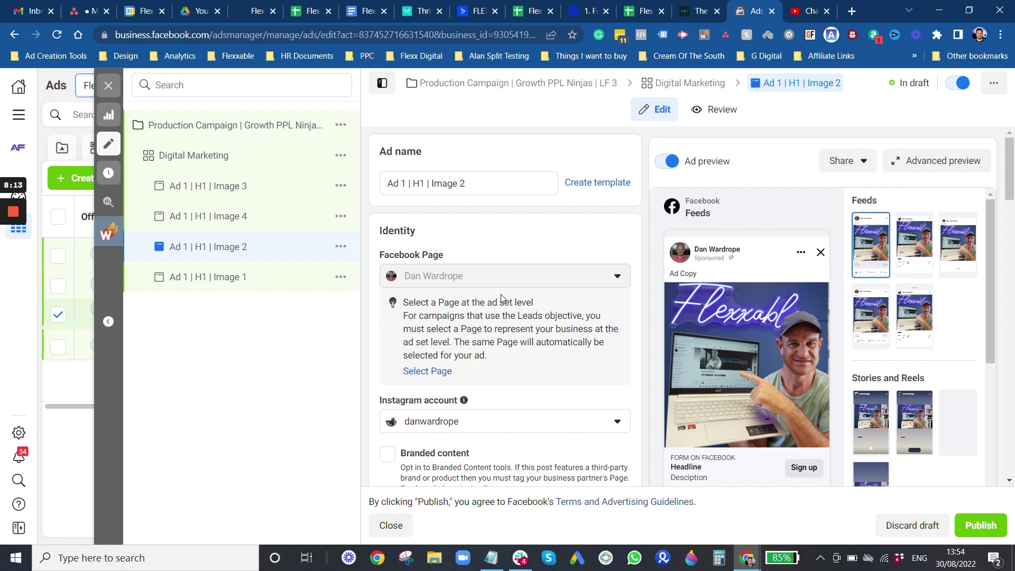
scroll(501, 299, down, 3)
mouse_move(476, 317)
scroll(475, 321, down, 1)
scroll(487, 339, down, 6)
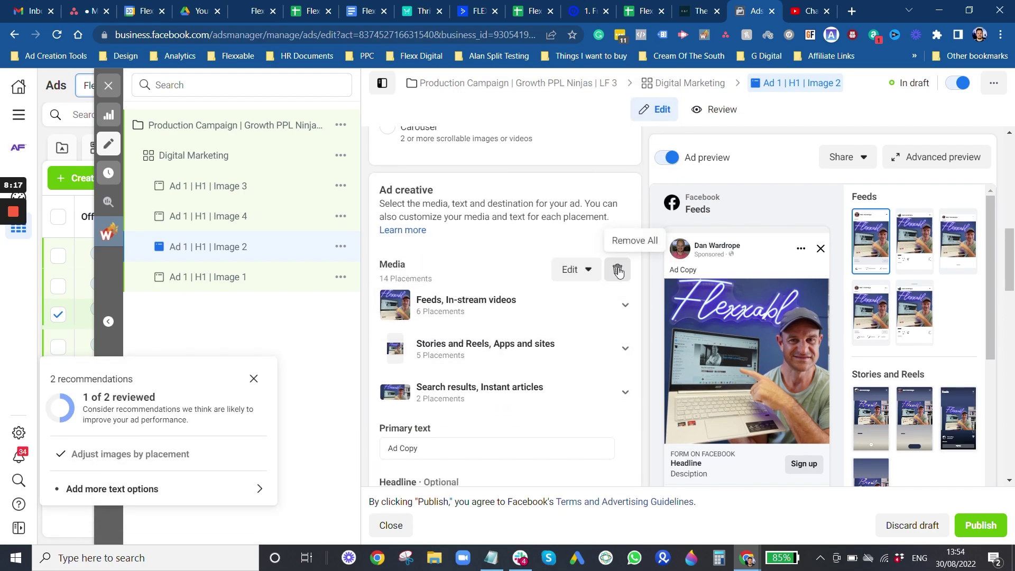
click(618, 271)
click(465, 320)
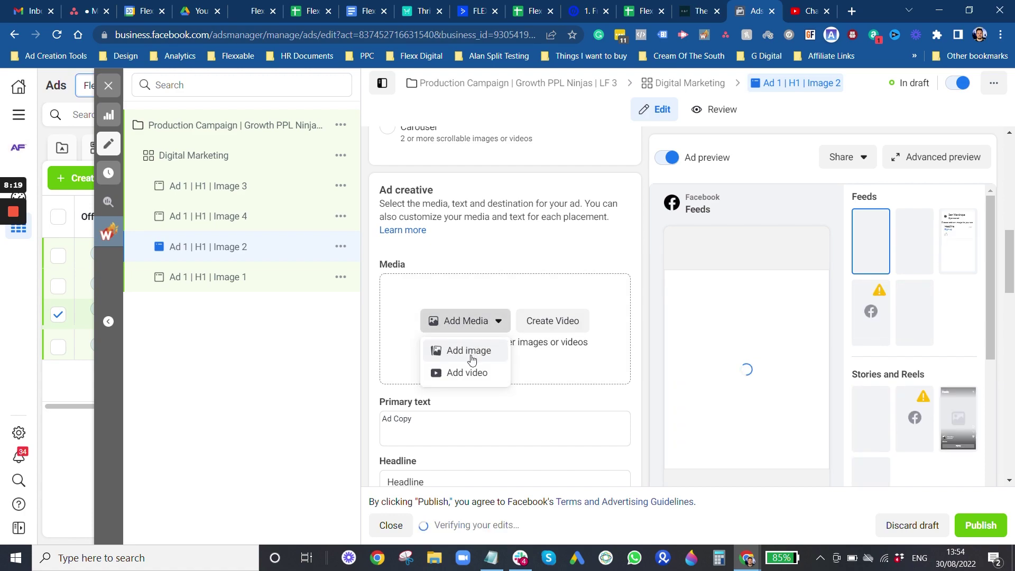
click(469, 349)
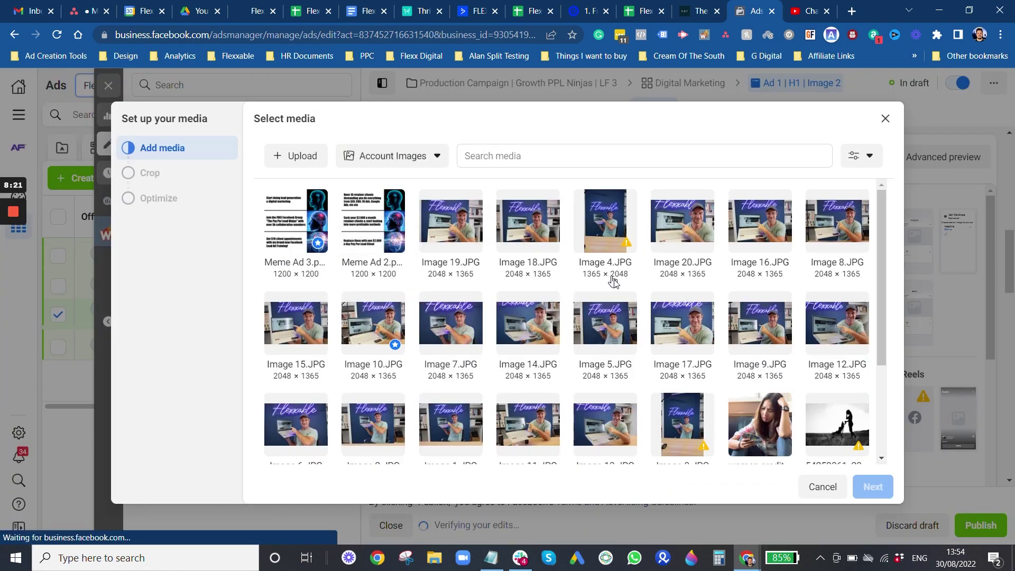
click(697, 235)
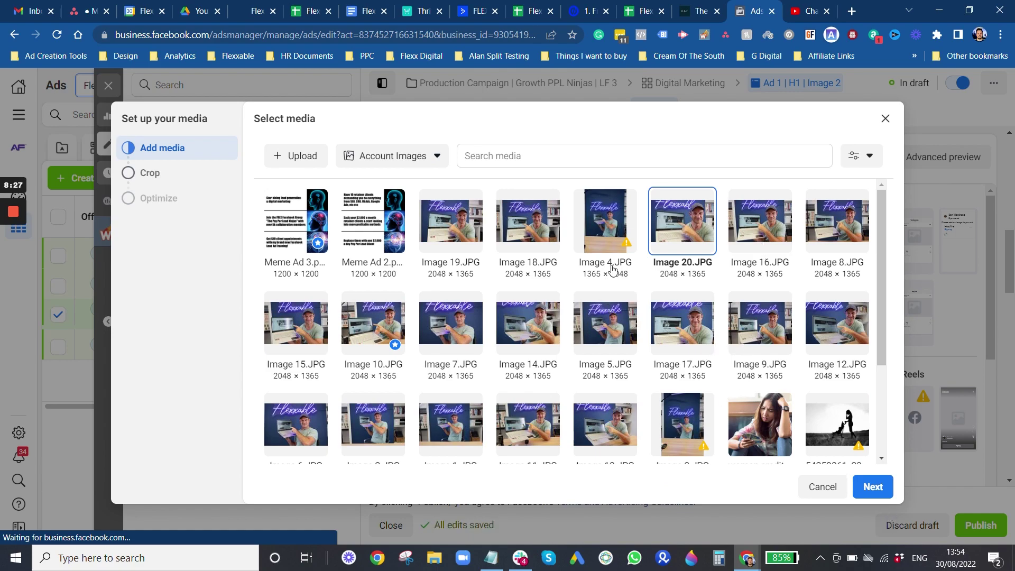
click(606, 234)
click(867, 484)
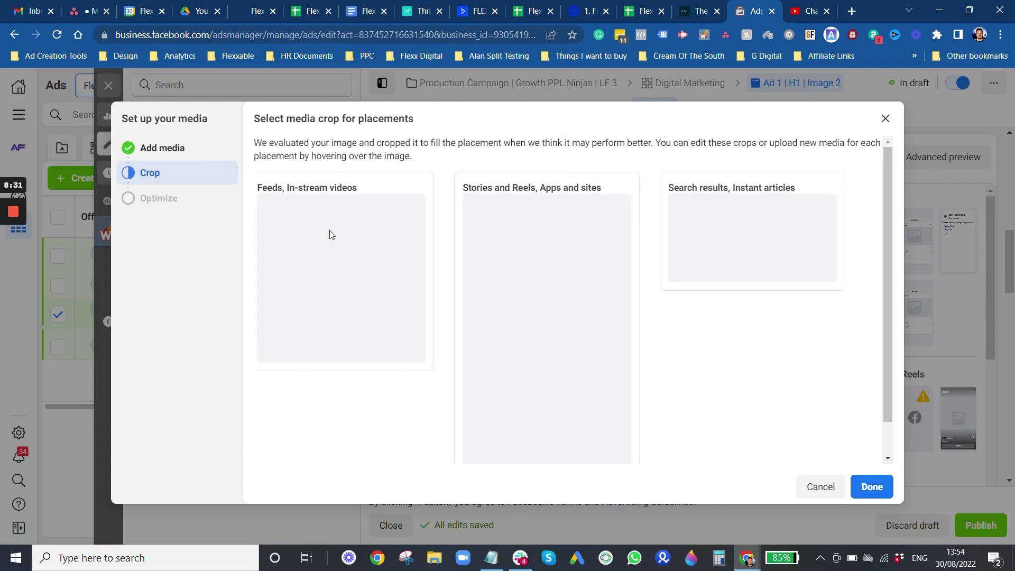
Step: Crop the image 1:1 for Feeds, 9:16 for Stories, 1.91:1 for Search results, then close unpublished
click(268, 226)
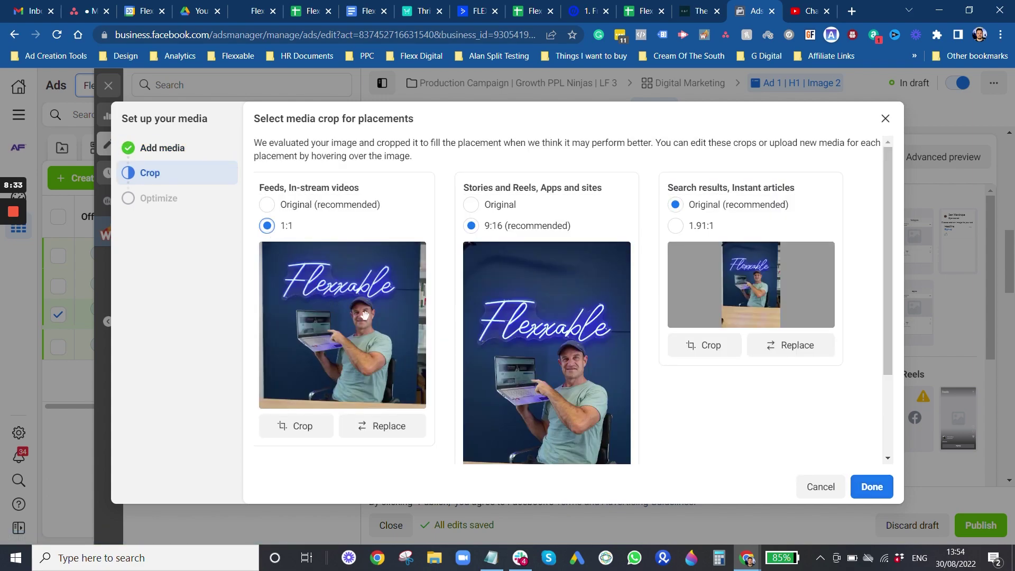
click(471, 205)
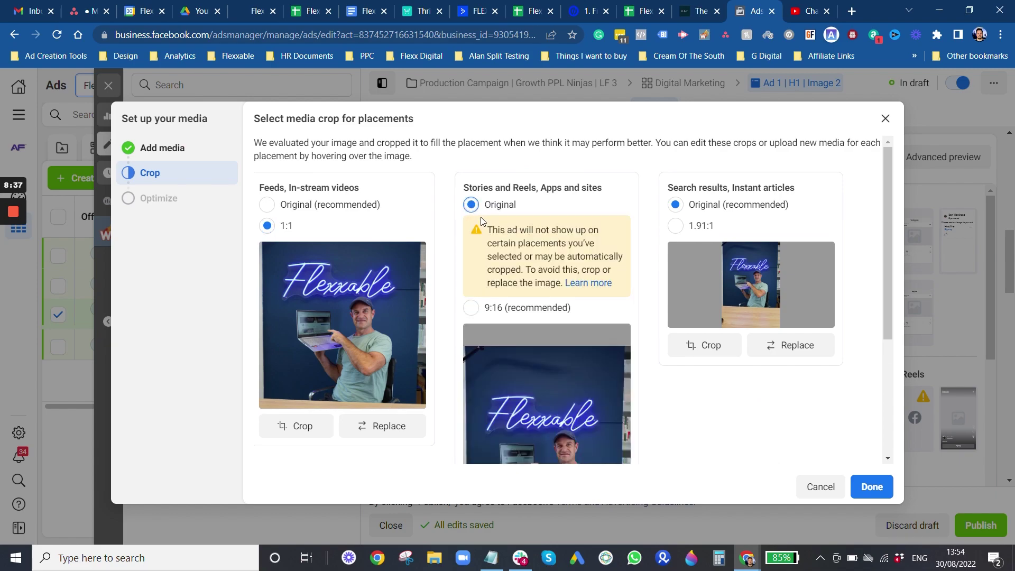
click(510, 310)
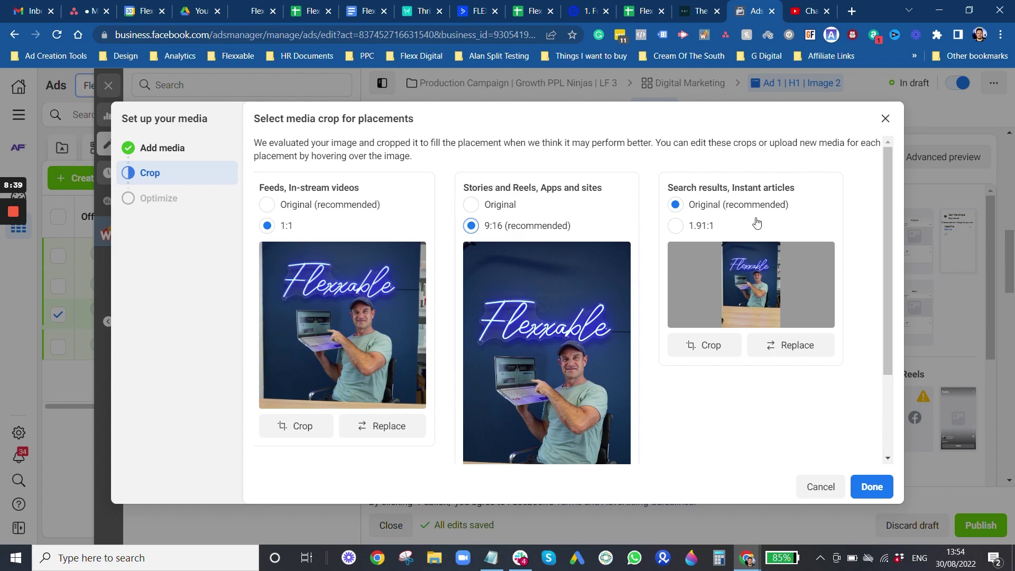
click(694, 227)
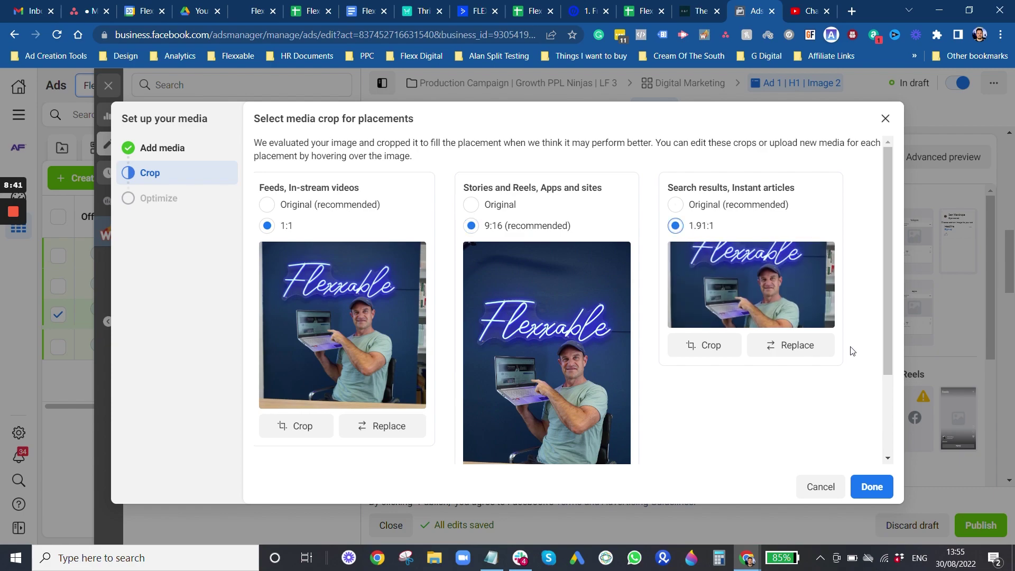
drag(734, 248, 738, 259)
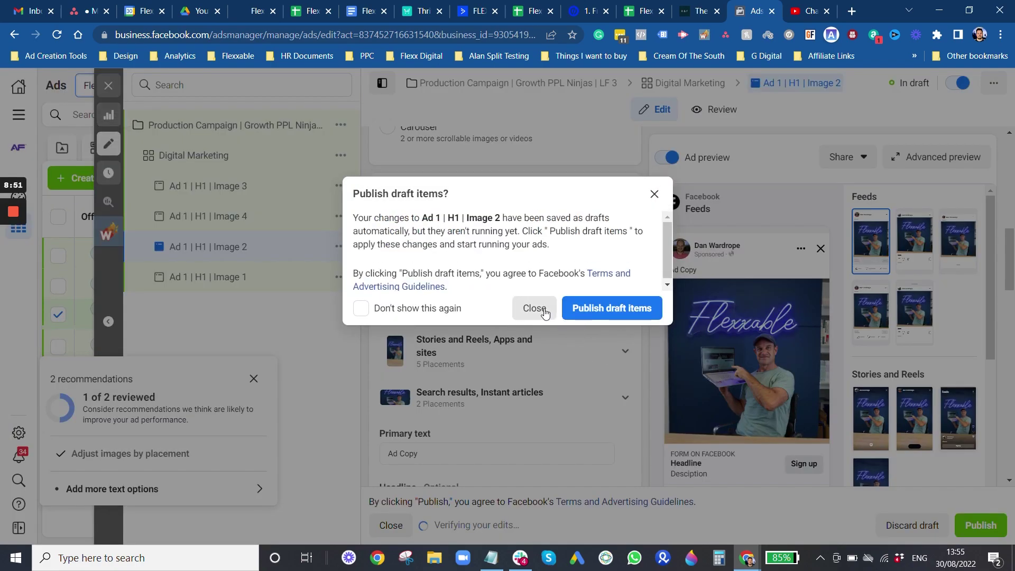
click(536, 308)
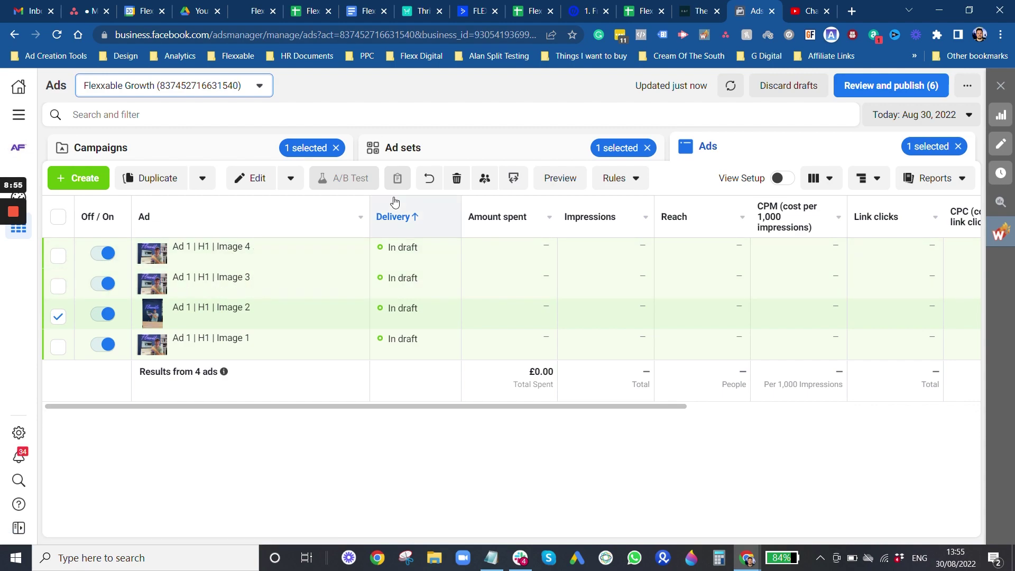
Step: From the Ad sets list, duplicate the Digital Marketing ad set 3 times without publishing
click(458, 152)
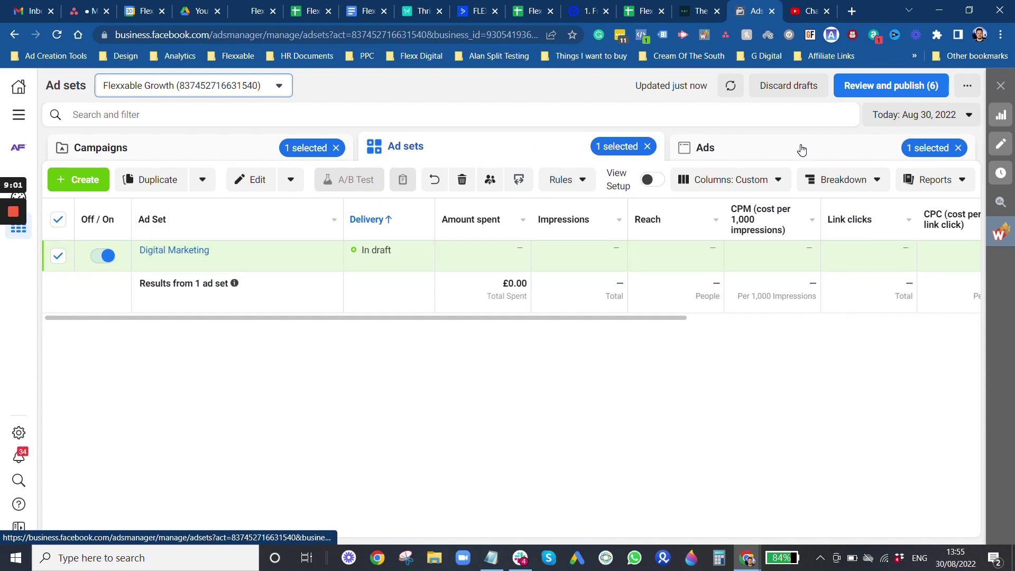
click(245, 259)
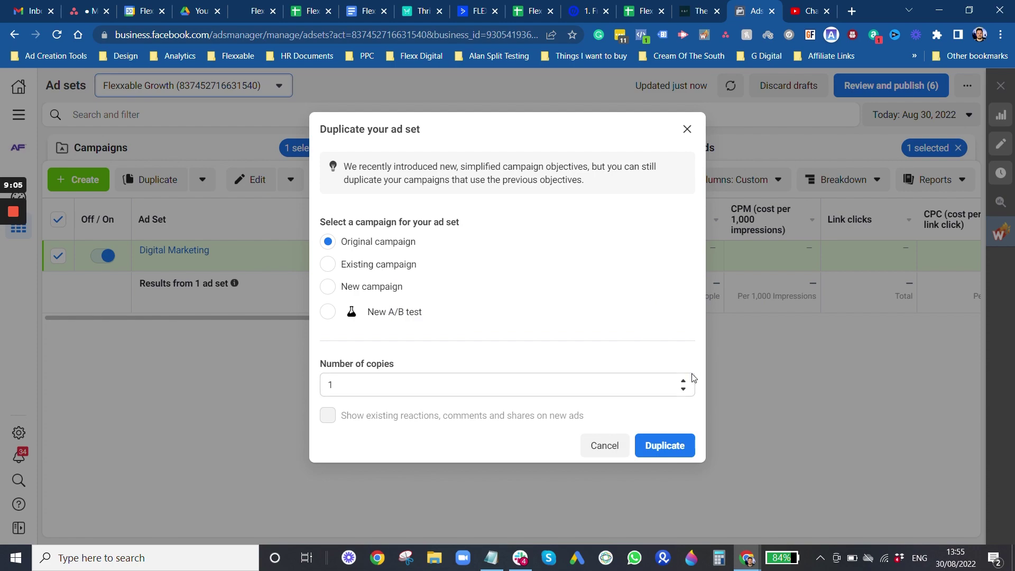
double_click(684, 382)
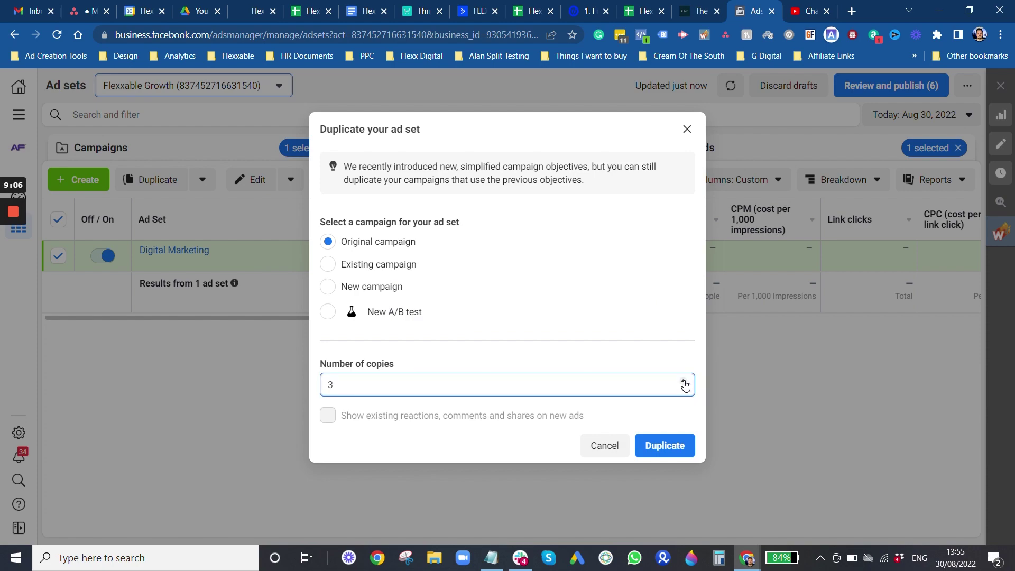
click(671, 444)
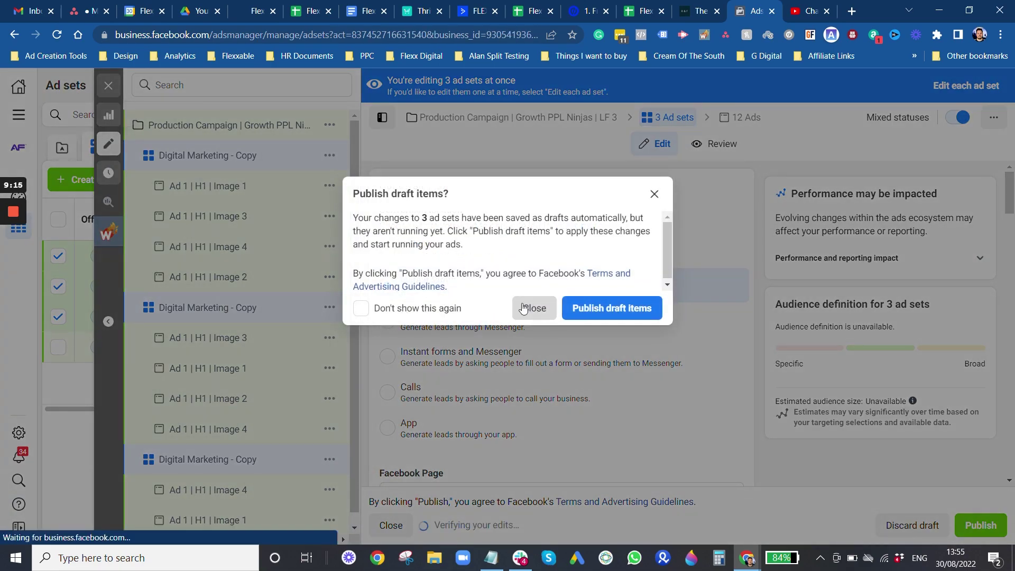
click(526, 308)
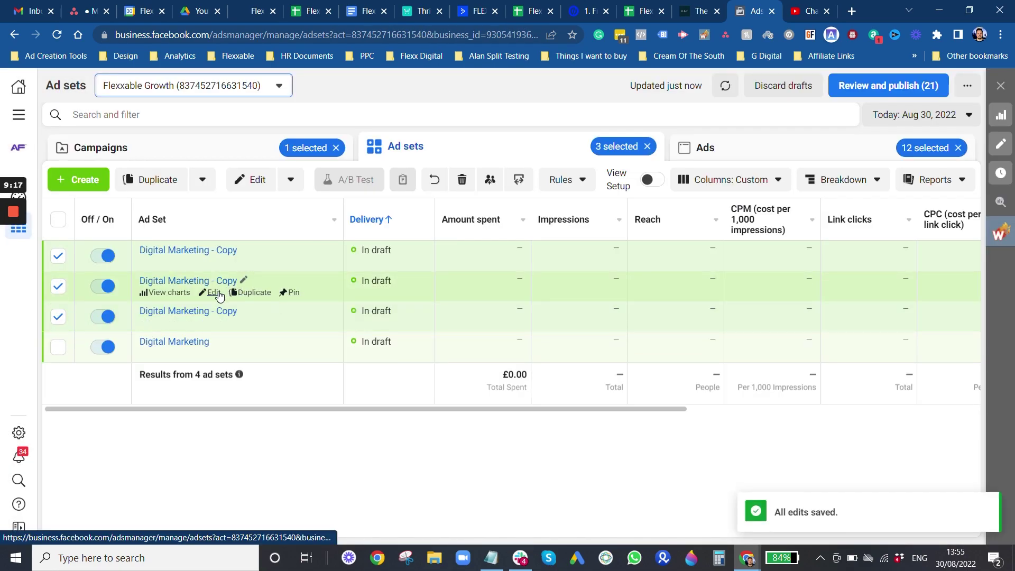
Step: Rename the third ad set copy to 'Lead Generation'
click(215, 323)
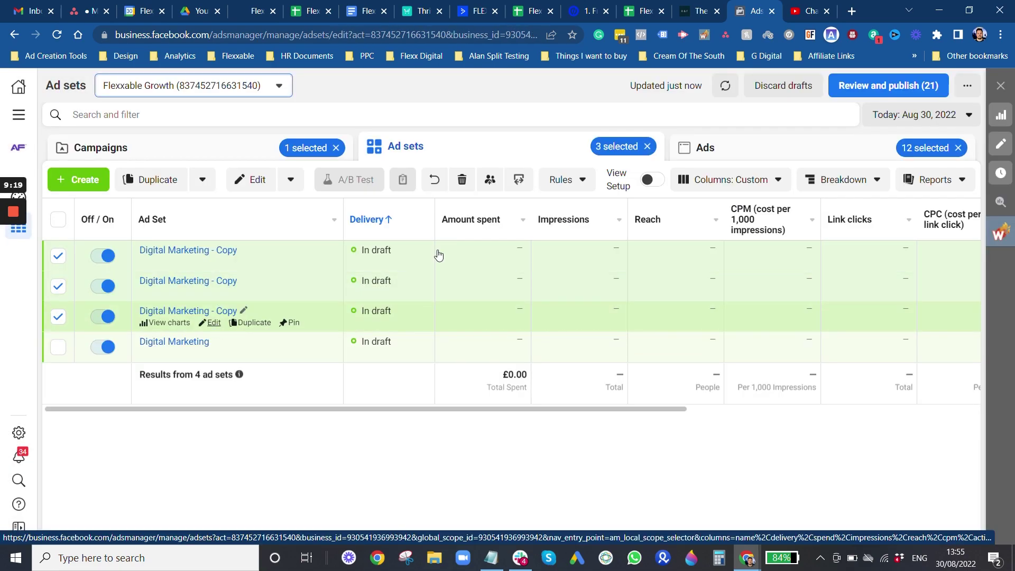
drag(486, 183, 385, 179)
text(Lead Generation)
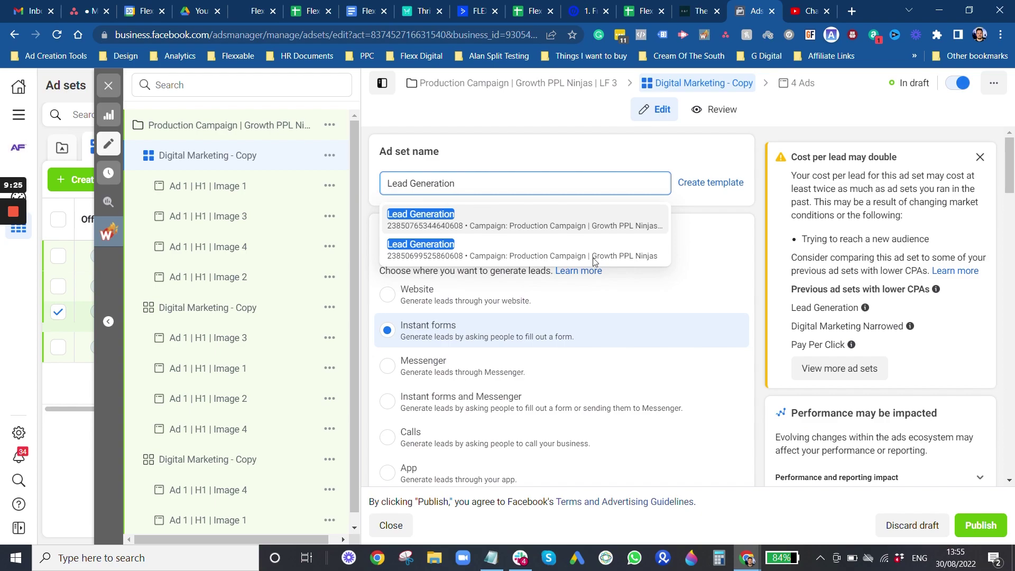
click(725, 228)
Step: Replace the Digital marketing and Pay per click interests with the Lead generation interest
scroll(713, 264, down, 10)
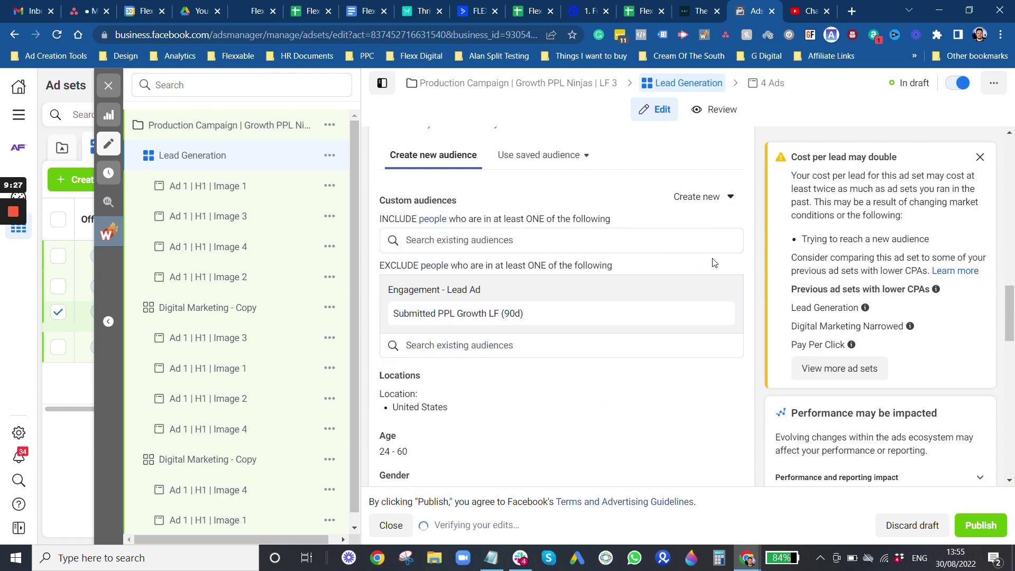
scroll(712, 264, down, 4)
scroll(669, 355, up, 6)
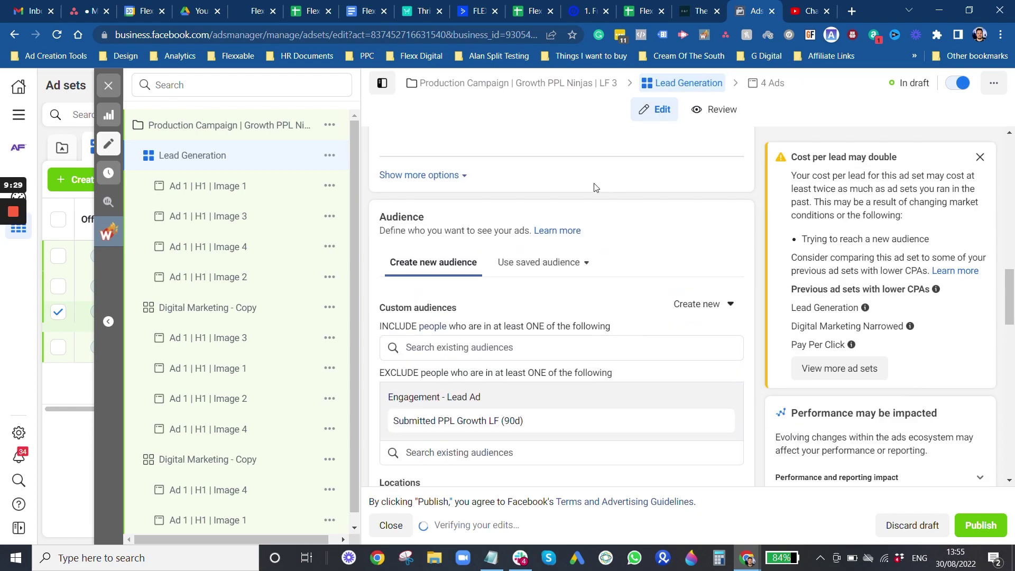
scroll(528, 228, down, 1)
scroll(451, 295, down, 3)
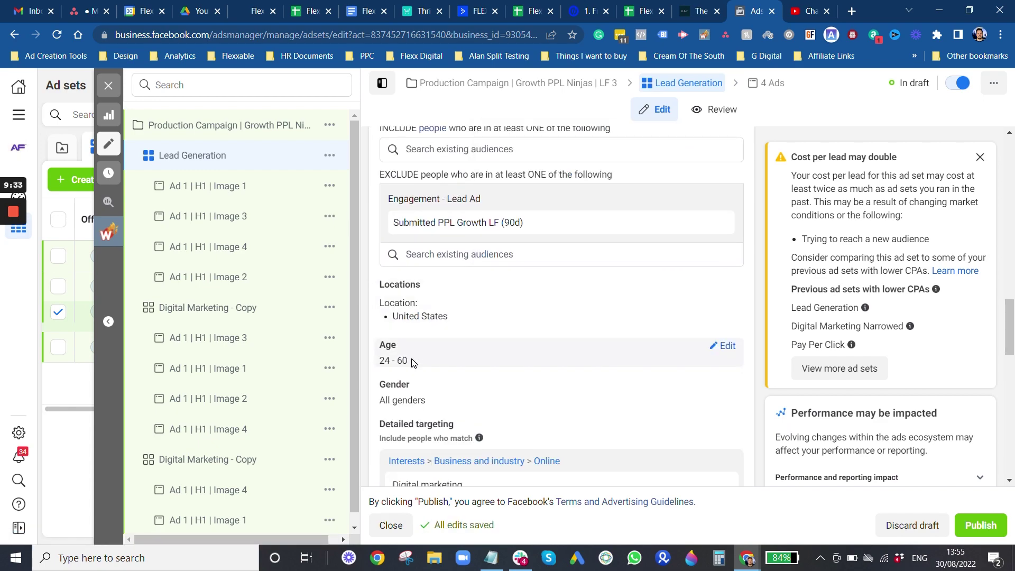
scroll(492, 227, up, 1)
scroll(497, 293, down, 1)
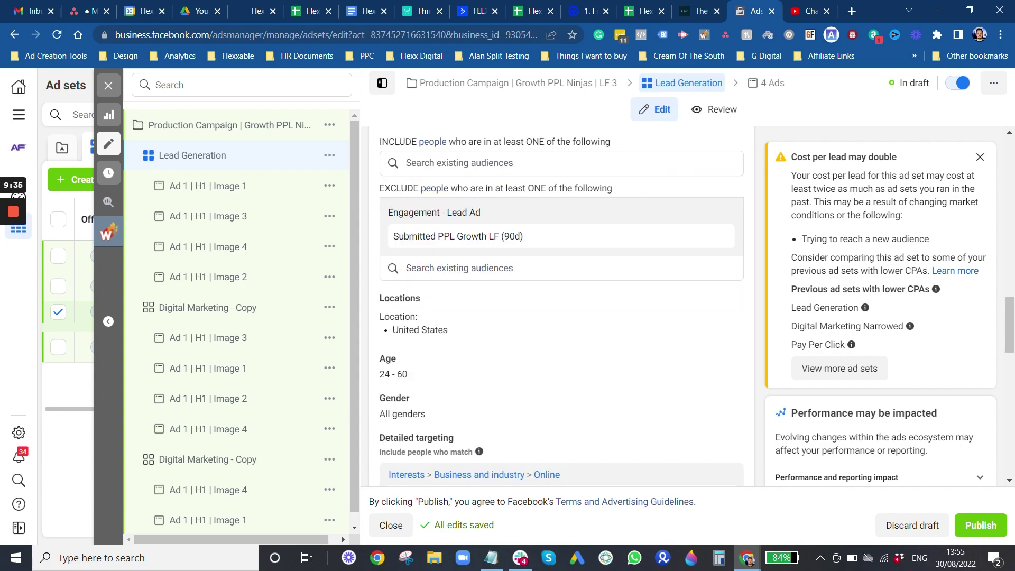
scroll(719, 294, down, 4)
click(720, 287)
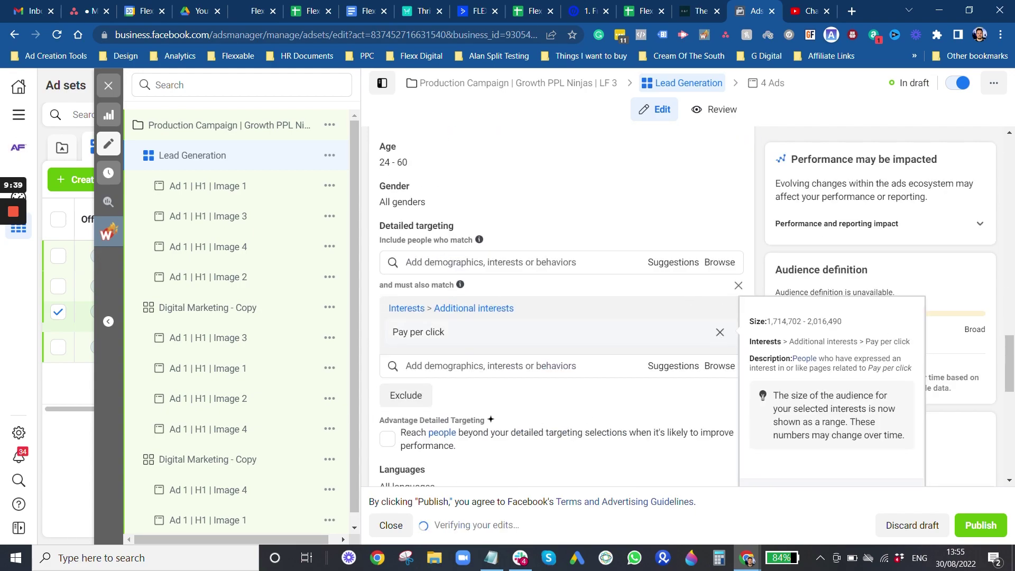
click(720, 333)
click(476, 261)
text(lead ghenerat)
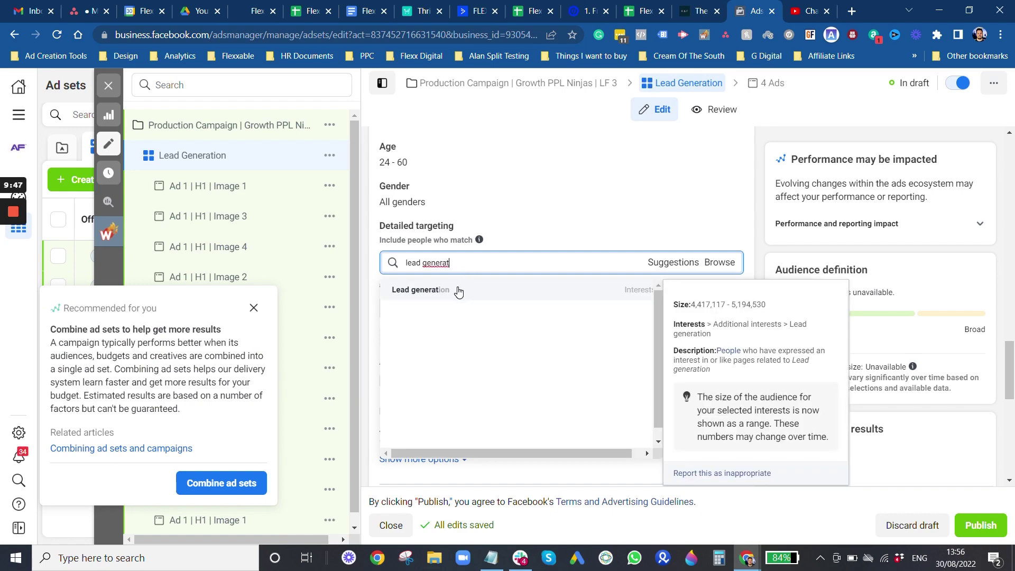
click(457, 289)
Step: Exclude the Submitted PPL Growth LF (90d) audience
scroll(552, 254, up, 10)
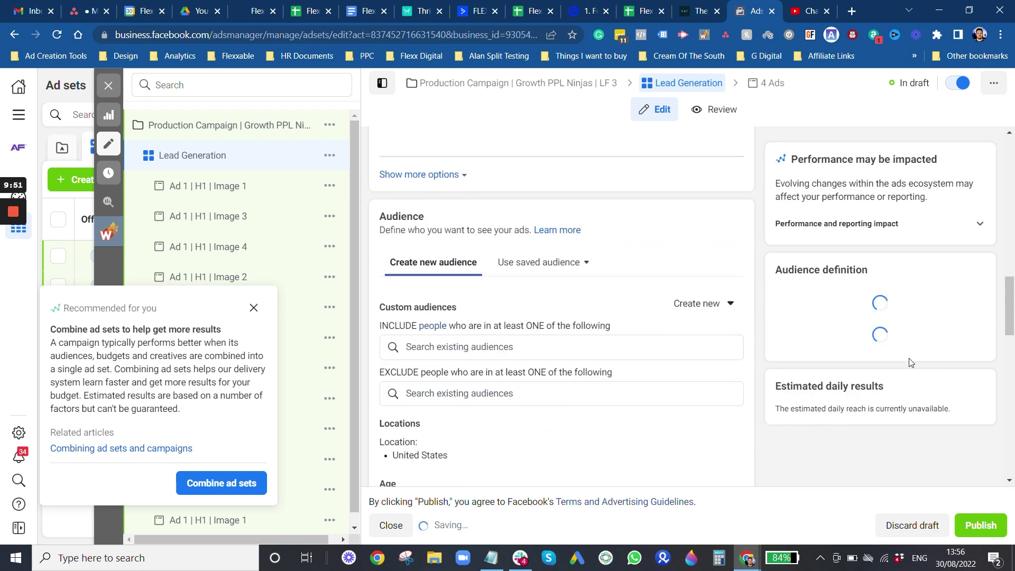
scroll(908, 376, down, 1)
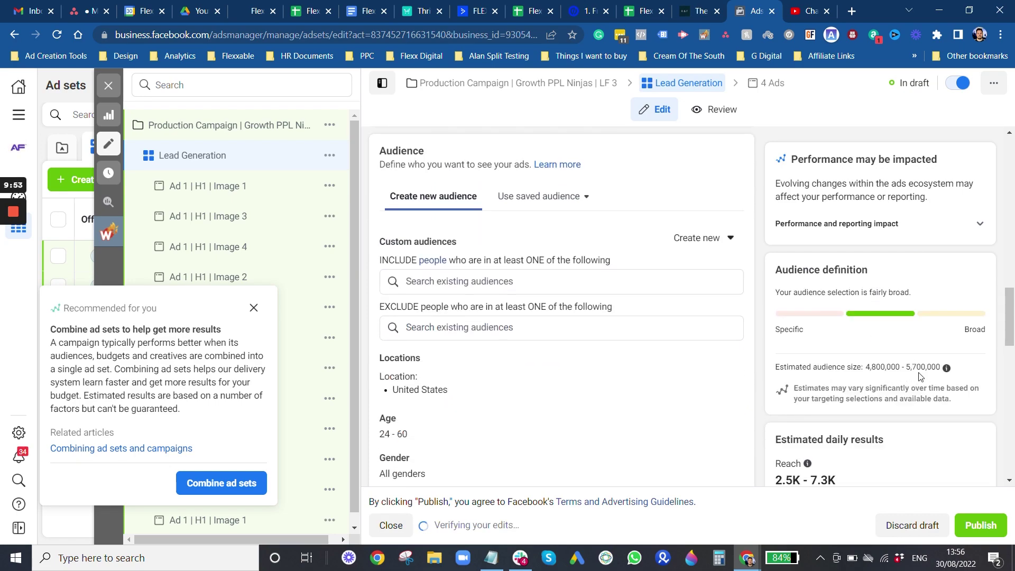
click(560, 328)
text(sub)
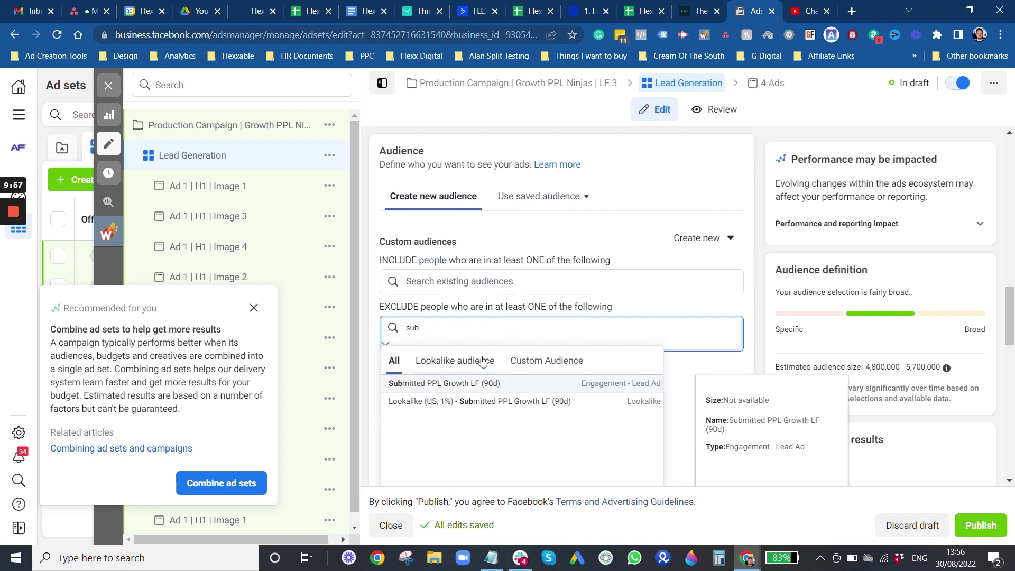
click(480, 382)
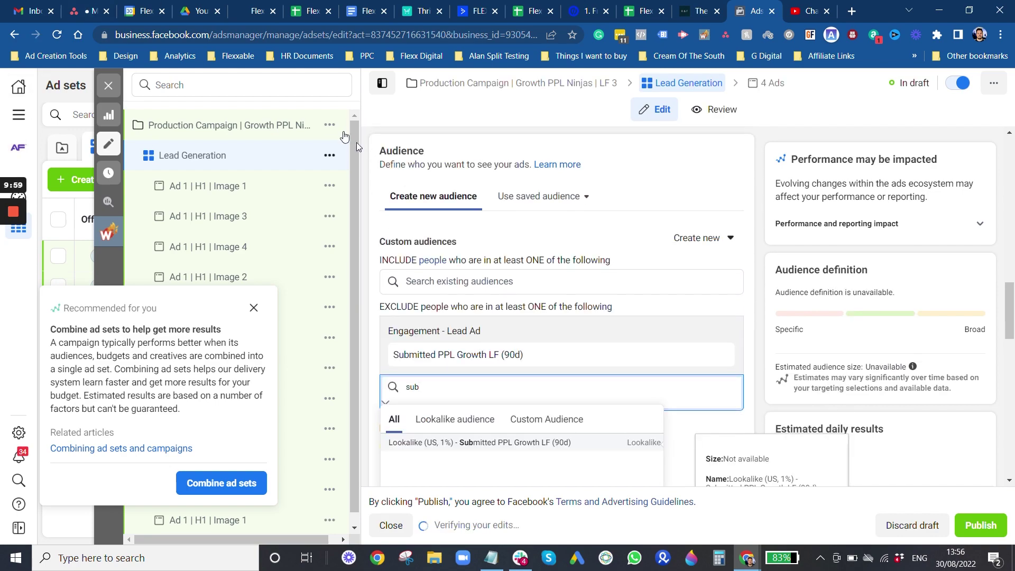
Step: Close the editor without publishing and delete the draft LF 3 campaign
click(109, 86)
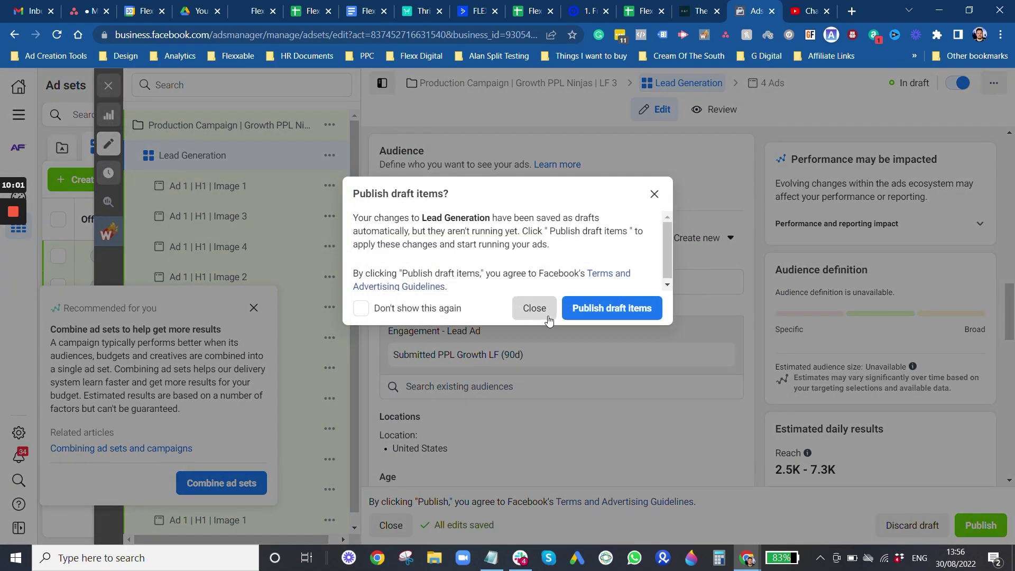
click(533, 307)
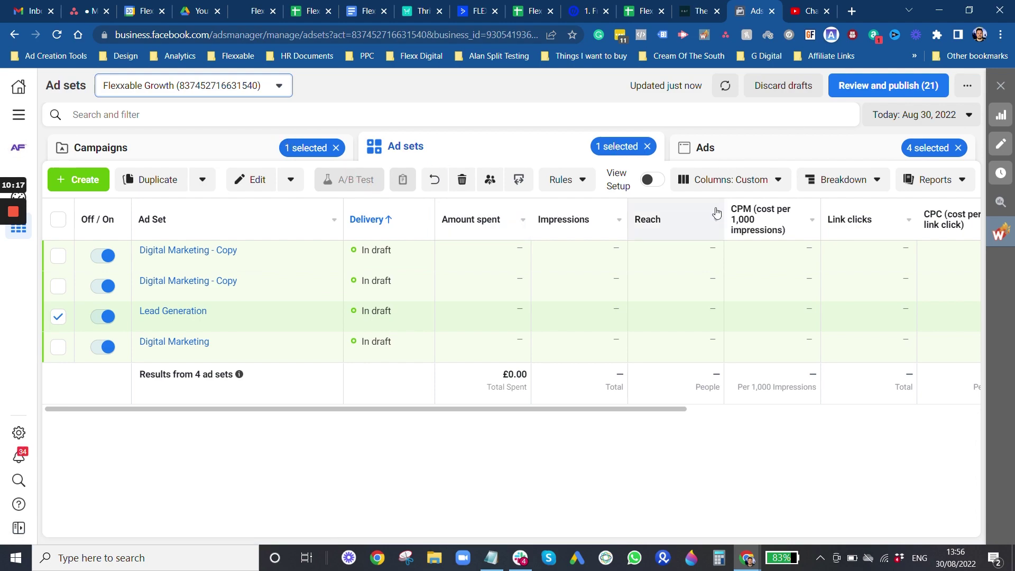
click(236, 155)
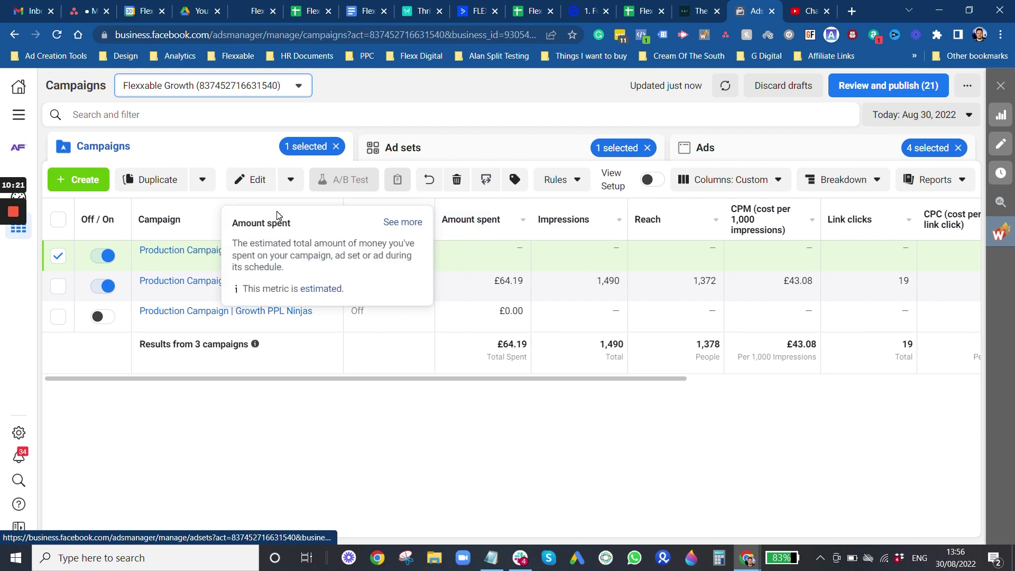
click(458, 182)
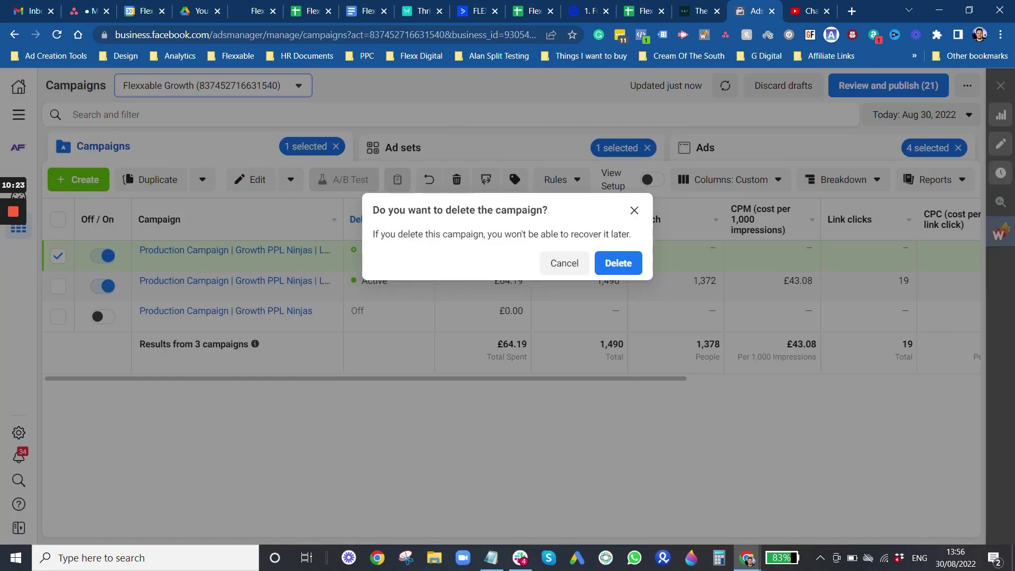
click(620, 263)
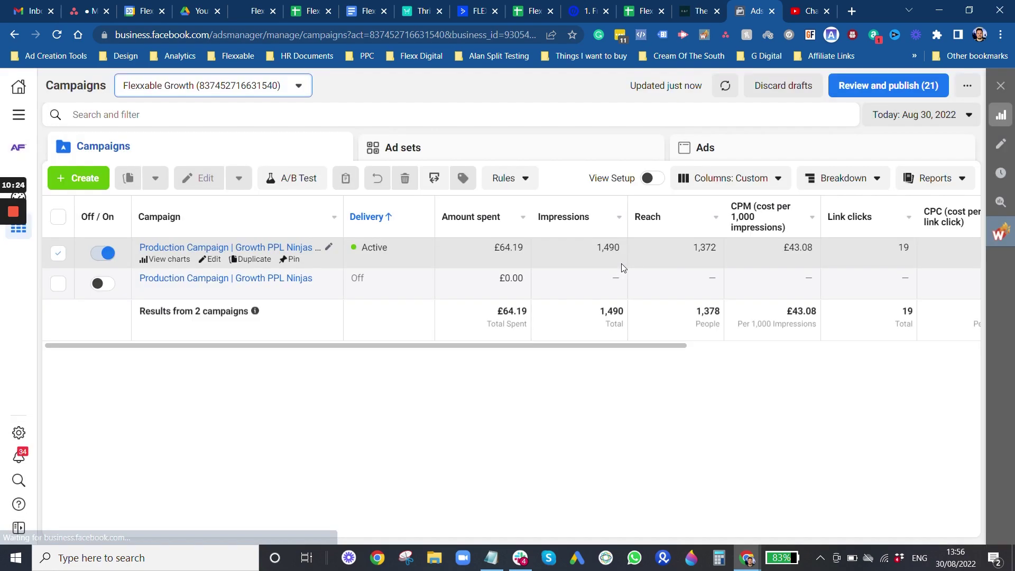
Step: Show campaign results for Aug 26–30 and scroll across the report columns
click(920, 115)
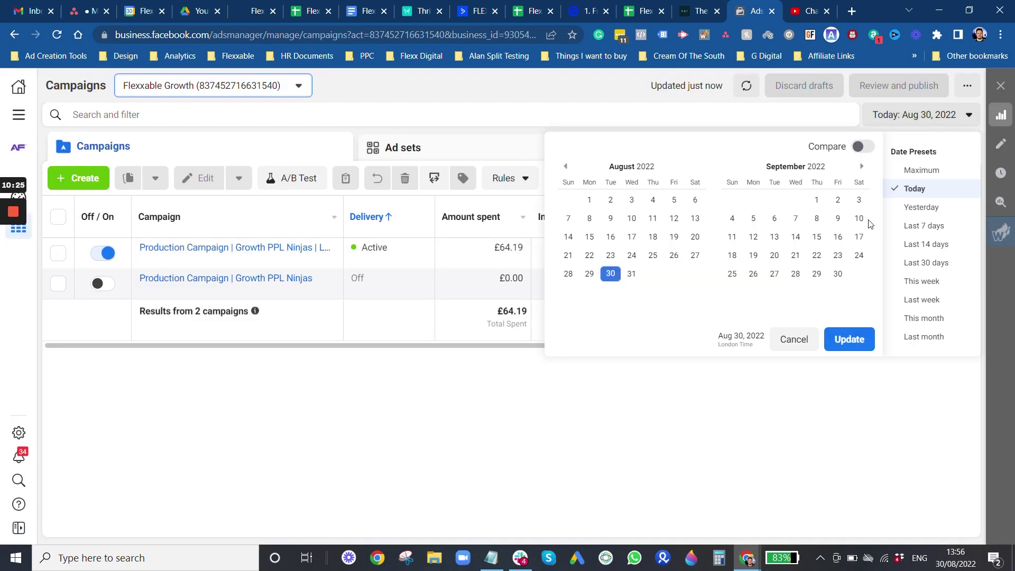
click(673, 257)
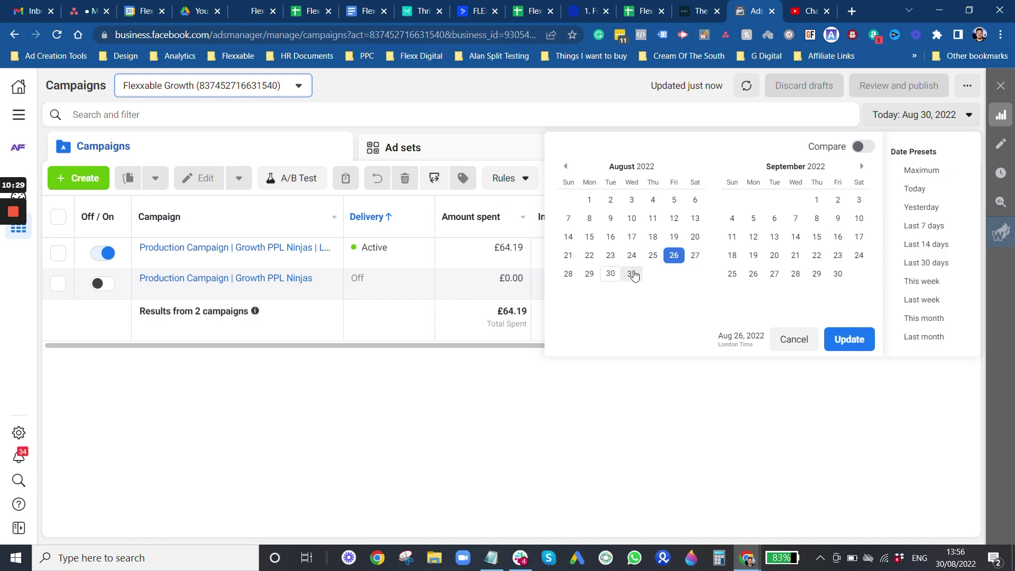
click(611, 274)
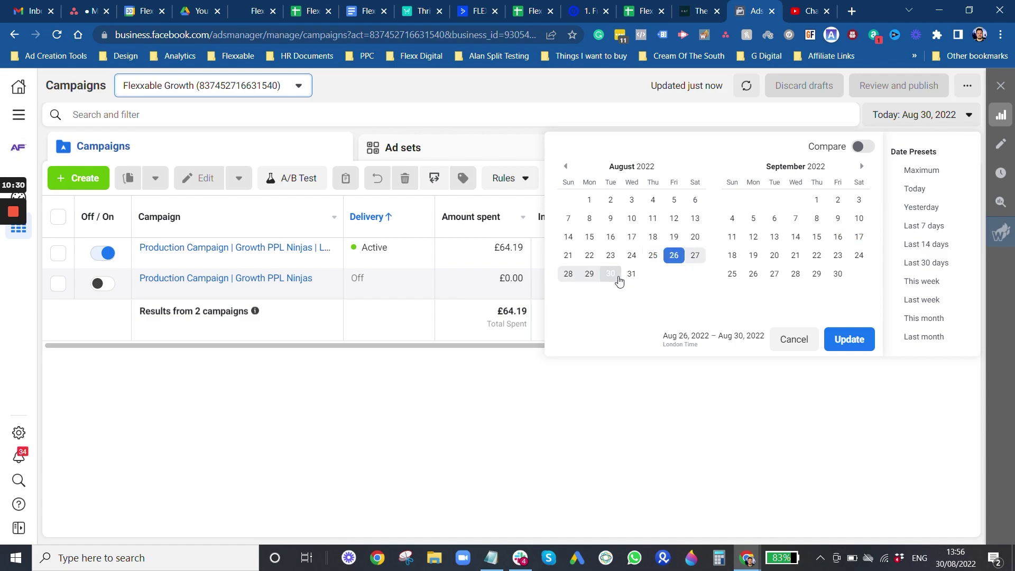
click(849, 339)
drag(564, 349, 747, 349)
drag(547, 328, 866, 373)
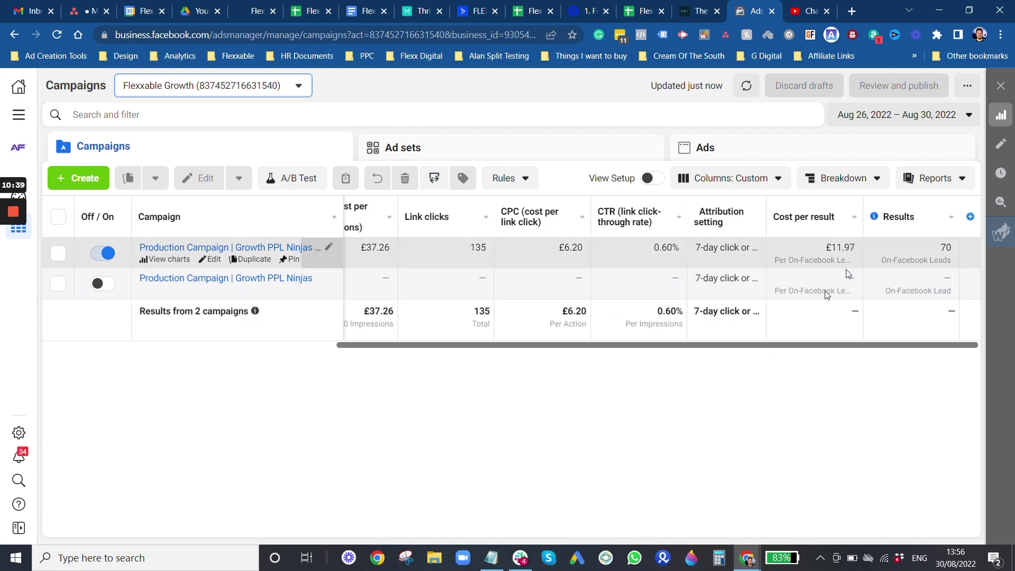
drag(777, 349, 382, 364)
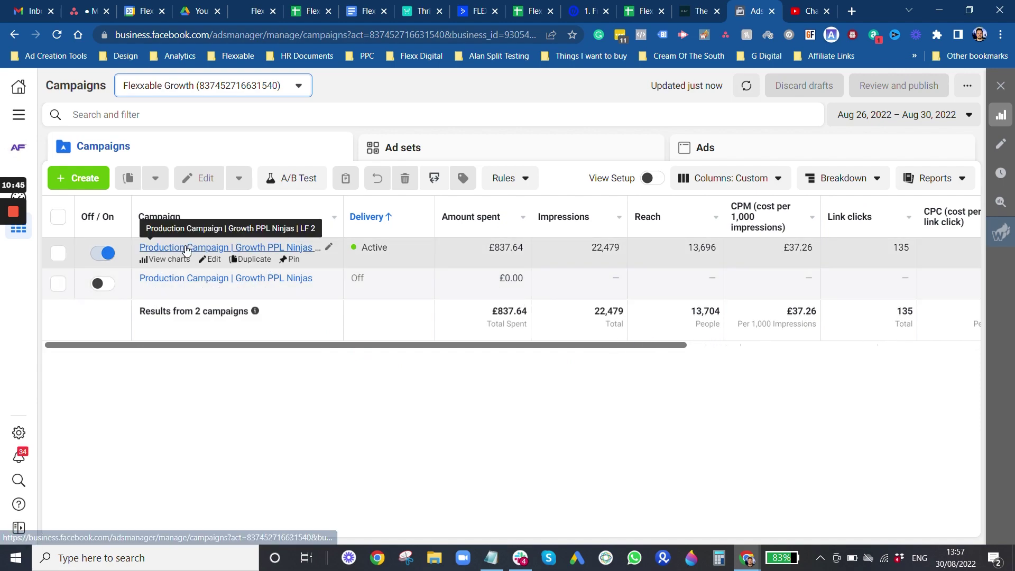
Step: Compare results for Aug 17–24, then narrow the range to Aug 20–24
click(870, 111)
click(631, 255)
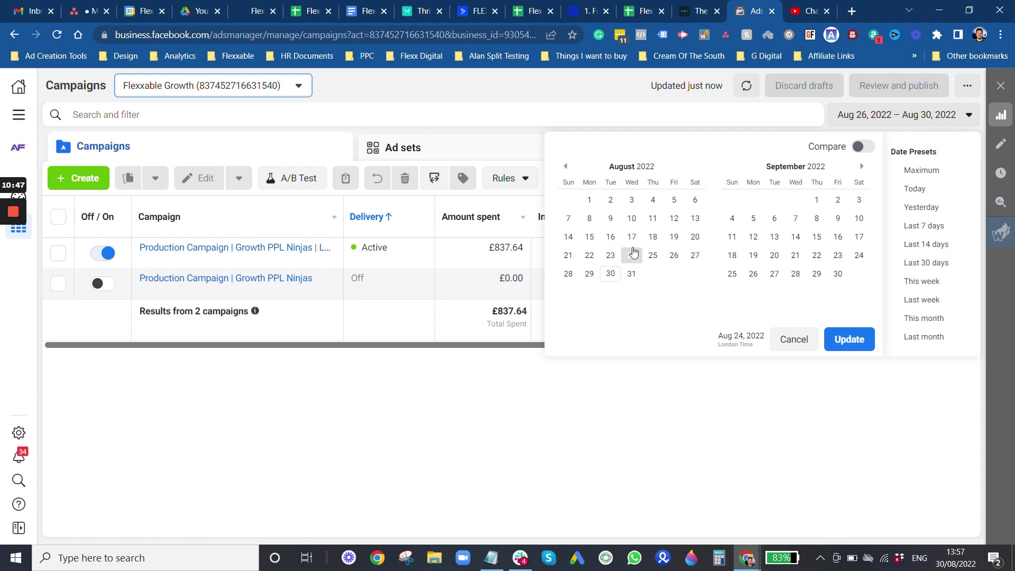
click(632, 237)
click(849, 339)
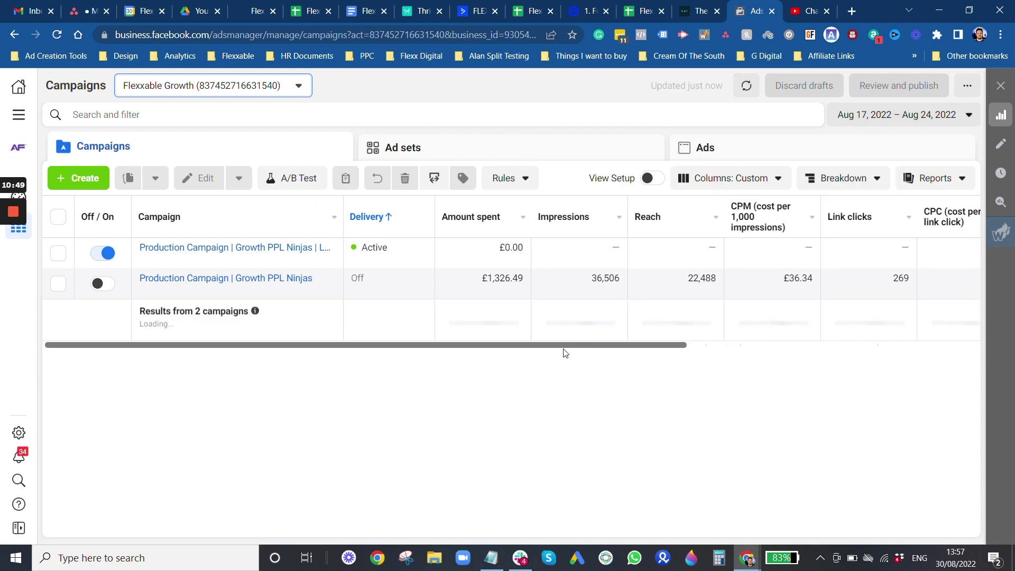
scroll(793, 364, right, 10)
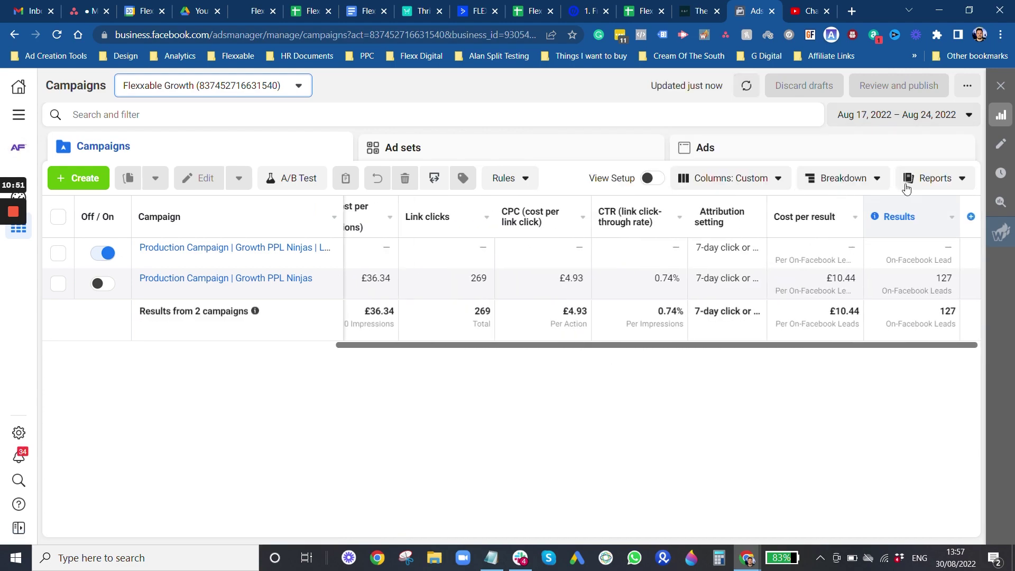
click(947, 115)
click(695, 237)
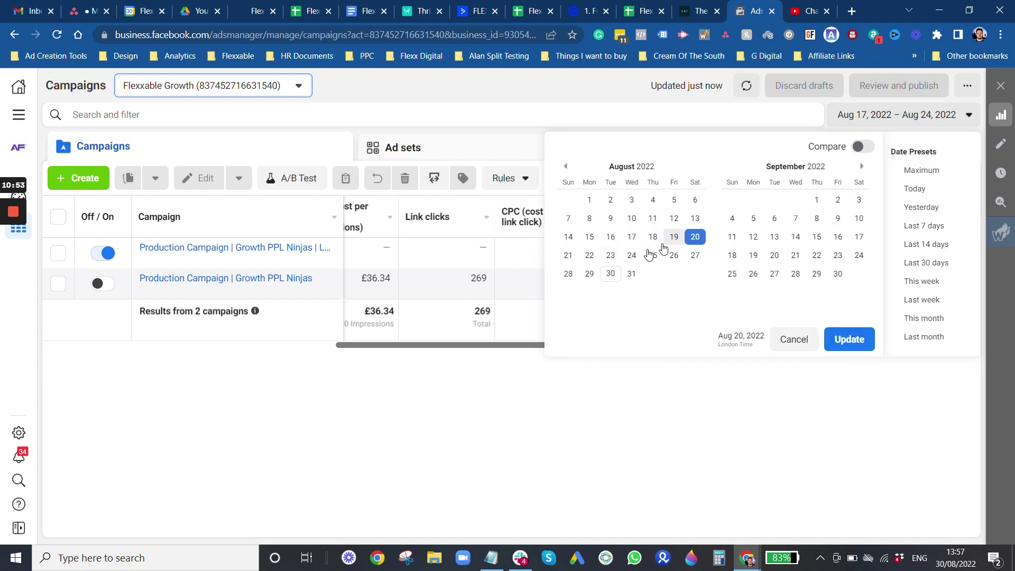
click(850, 339)
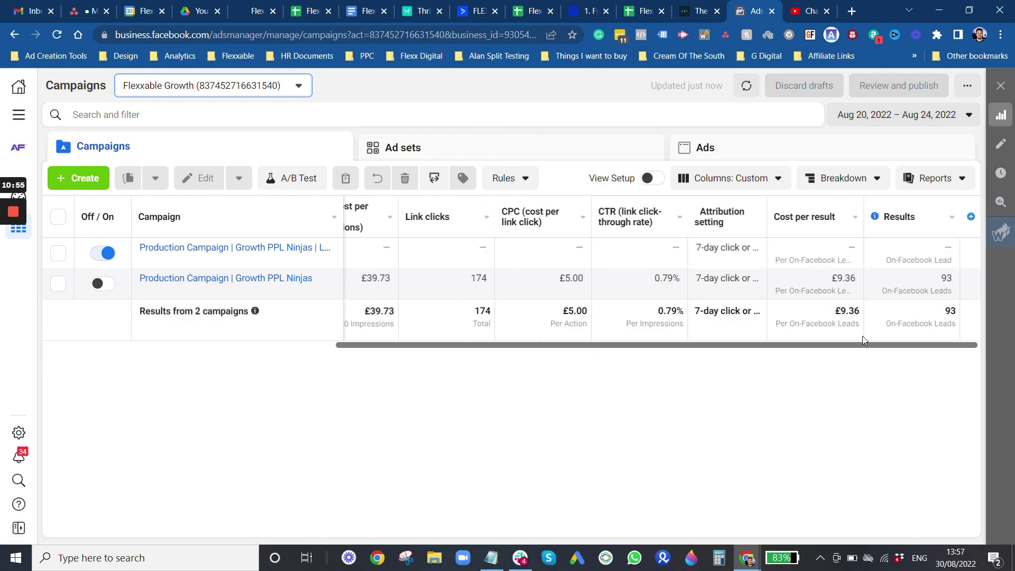
Step: Narrow the reporting range to Aug 22–24, then to Aug 23–24
click(941, 119)
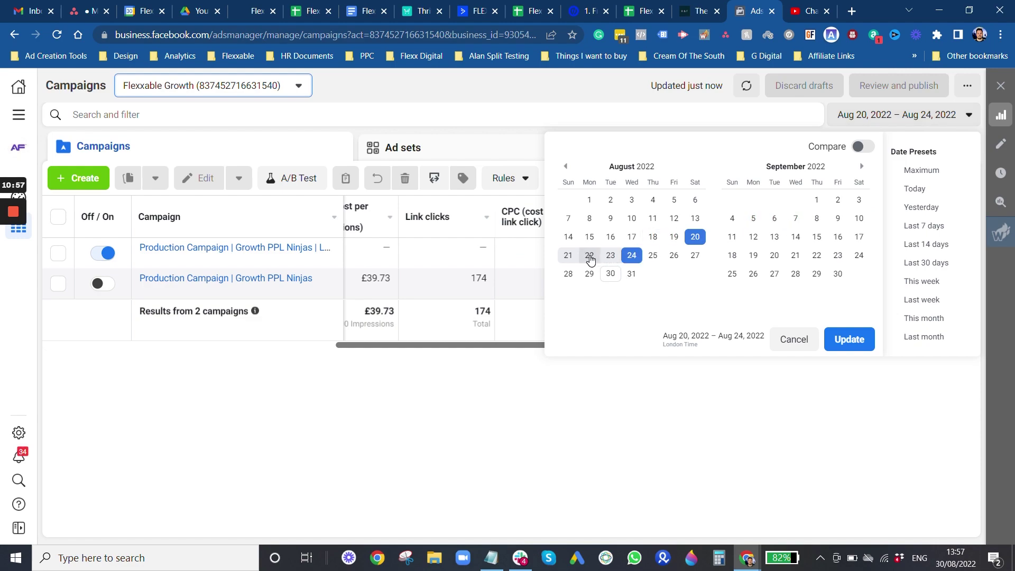
click(589, 255)
click(632, 255)
click(842, 338)
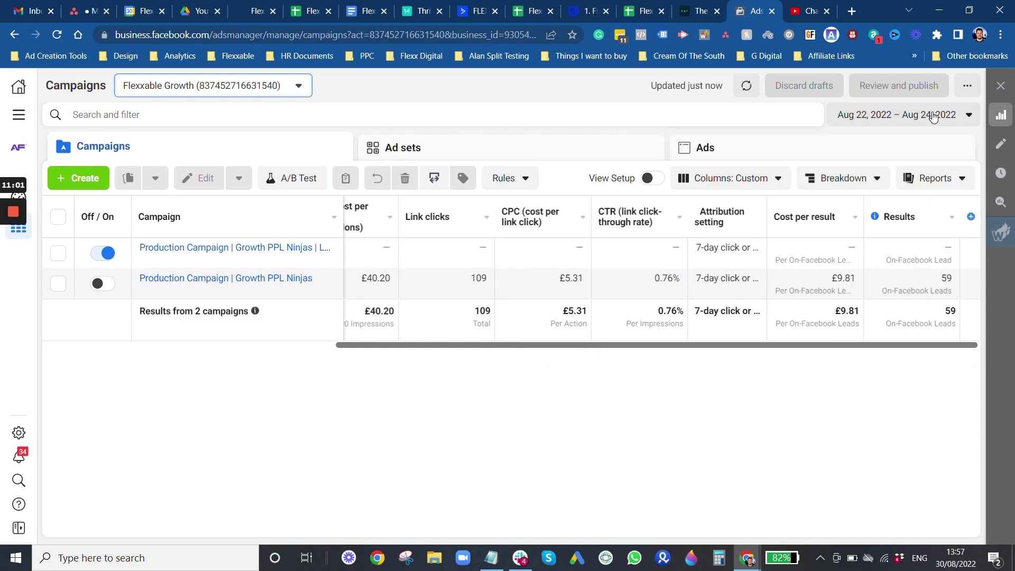
click(875, 121)
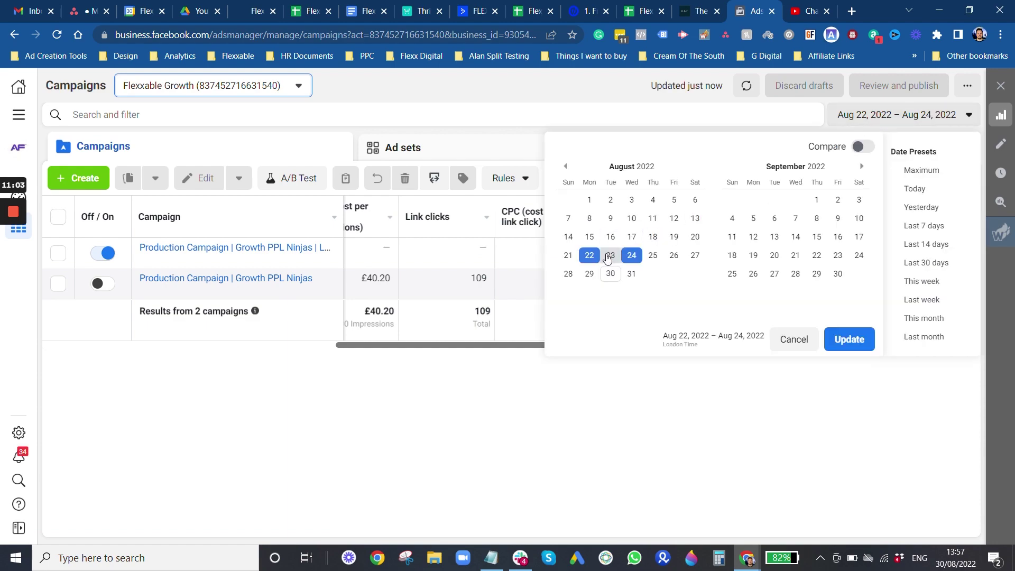
click(611, 255)
click(634, 256)
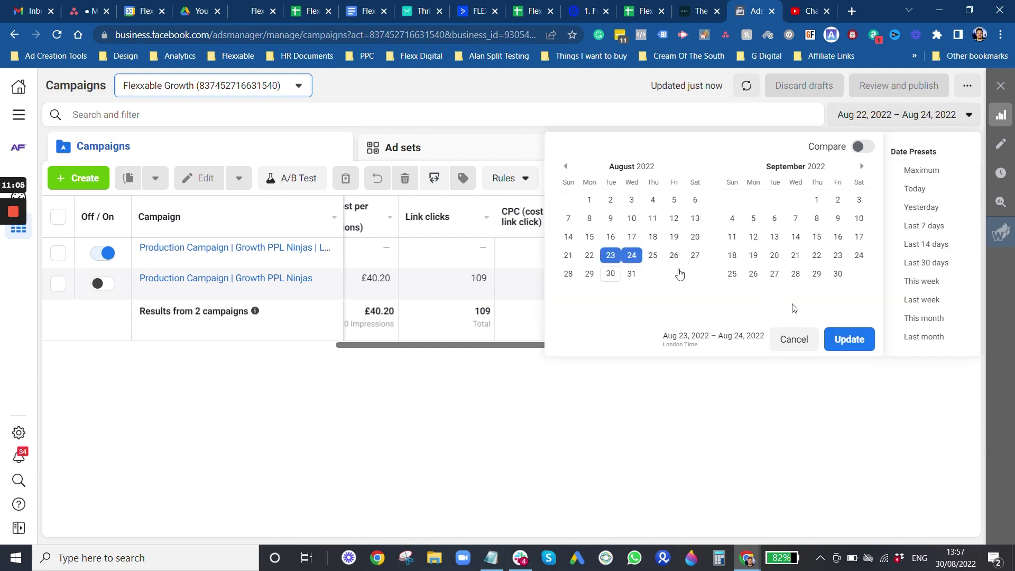
click(859, 349)
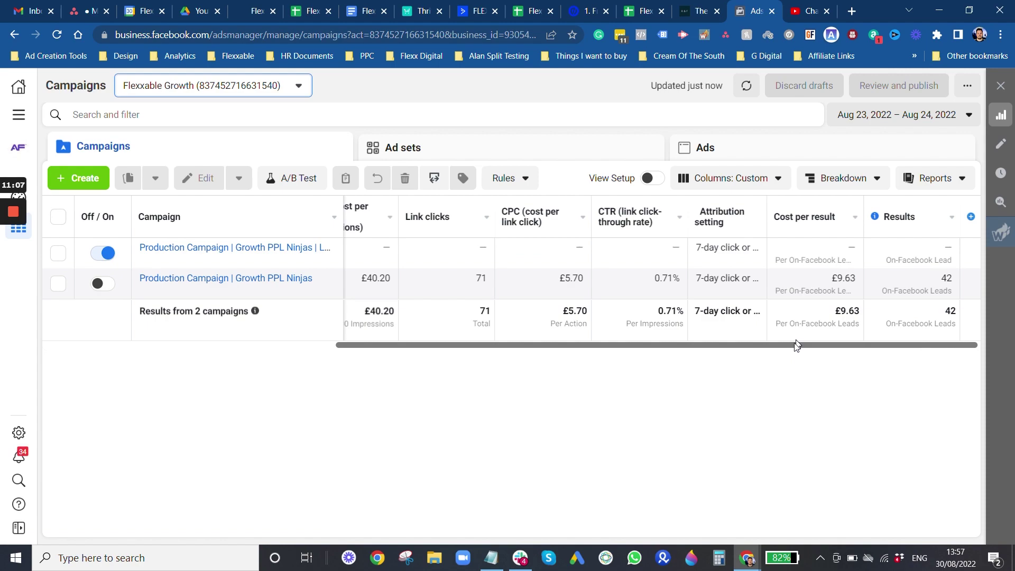
scroll(616, 353, left, 5)
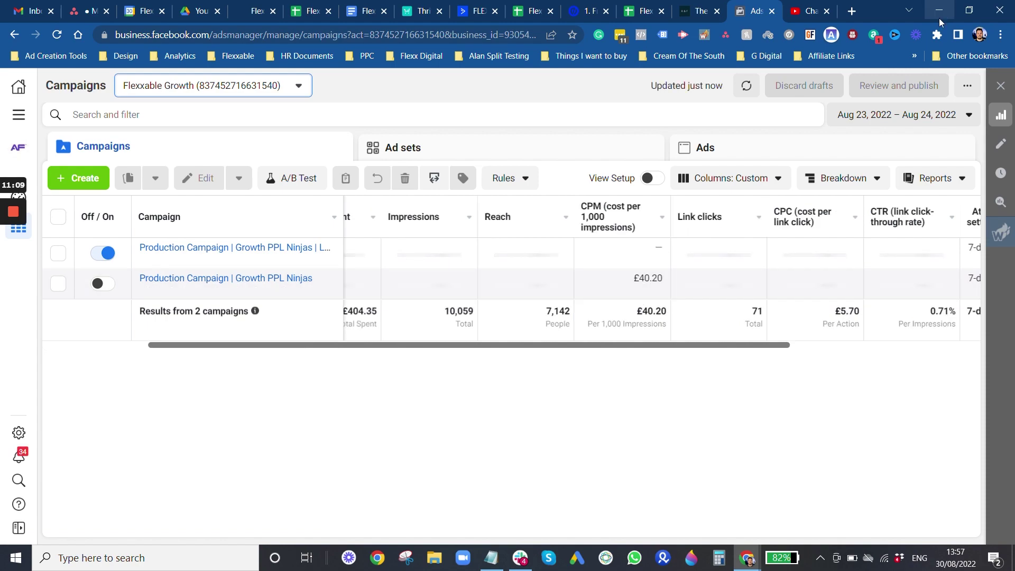
Step: Show results for the single day Aug 25
click(929, 127)
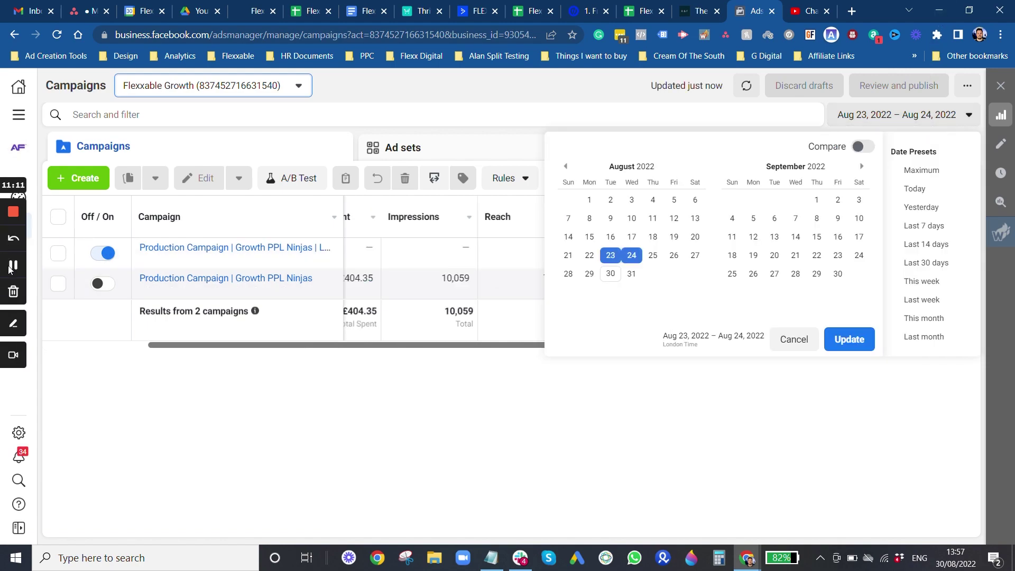
click(653, 255)
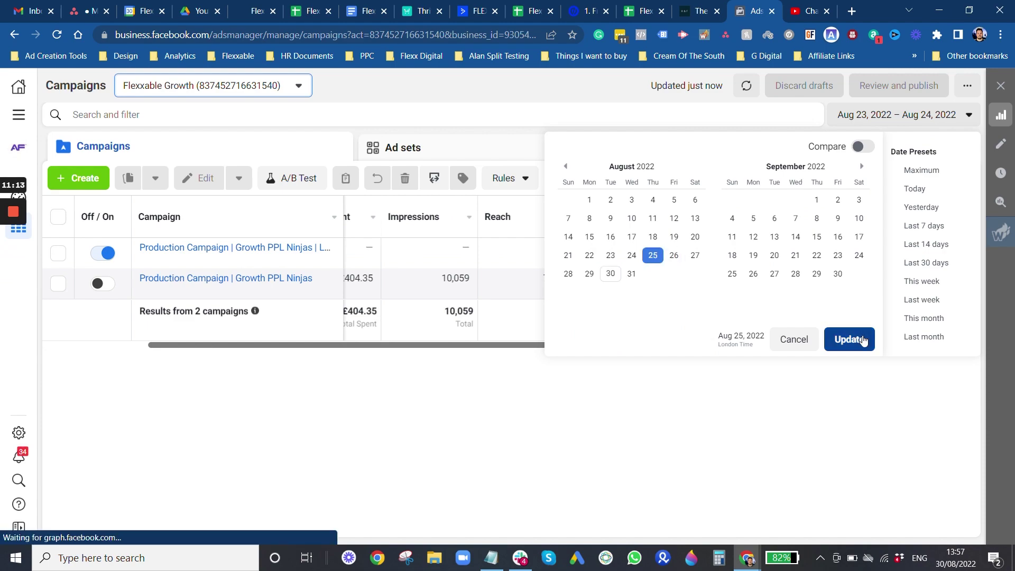
click(849, 339)
drag(786, 346, 1013, 363)
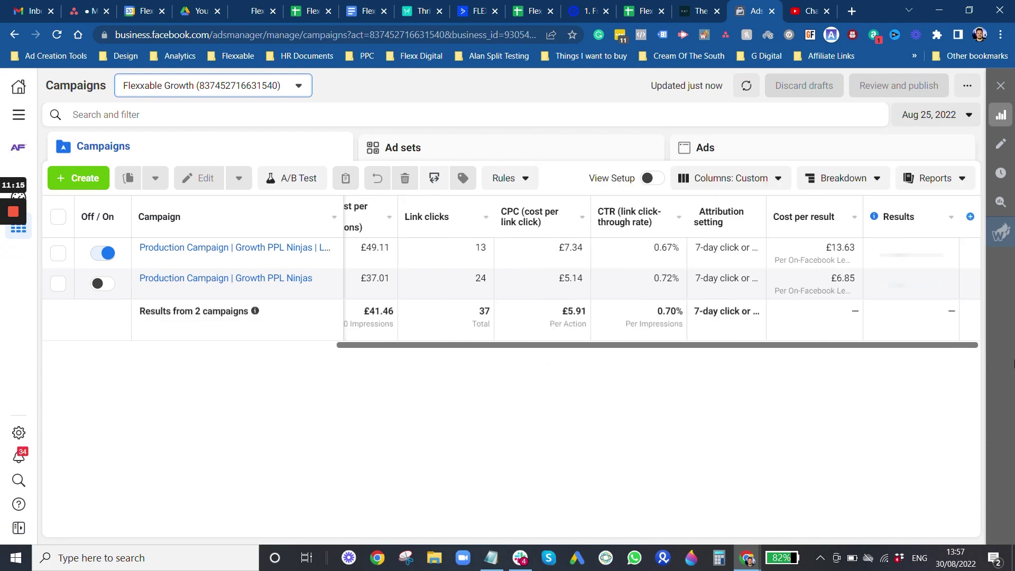
Step: Set the reporting range to Aug 22–25, 2022
click(933, 116)
click(589, 256)
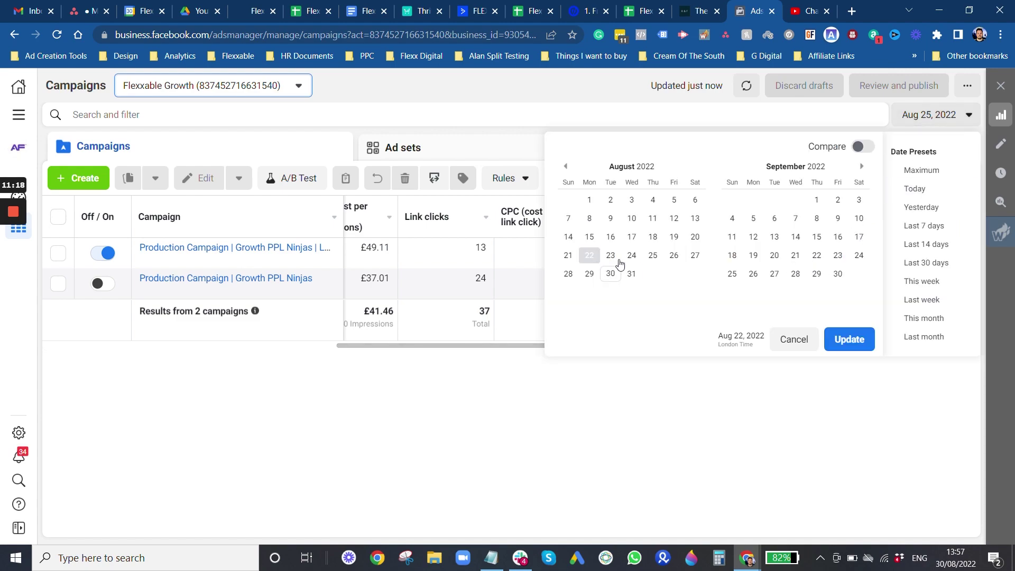
click(653, 255)
click(849, 339)
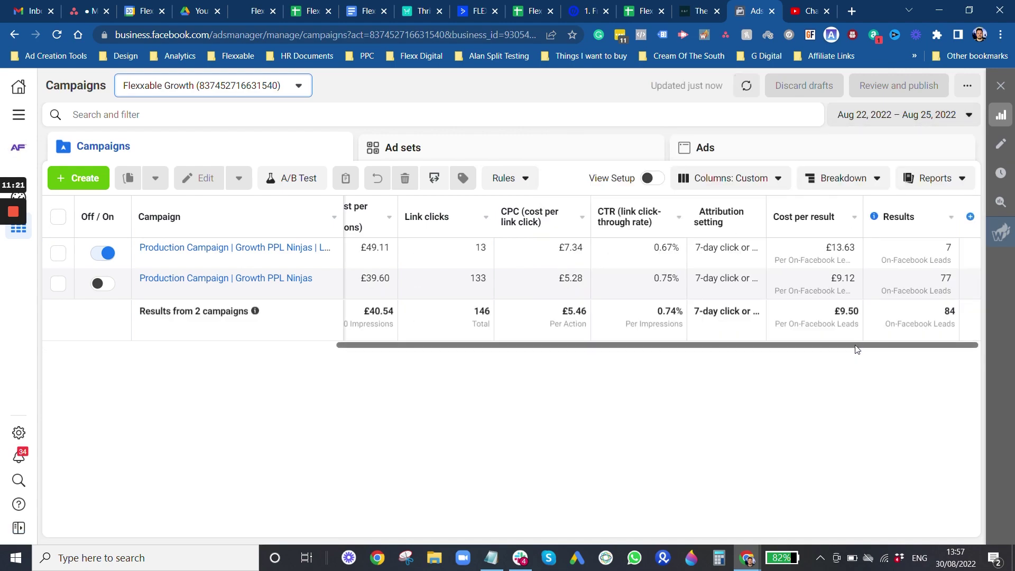
mouse_move(793, 347)
mouse_down()
mouse_move(510, 339)
mouse_move(797, 341)
mouse_up()
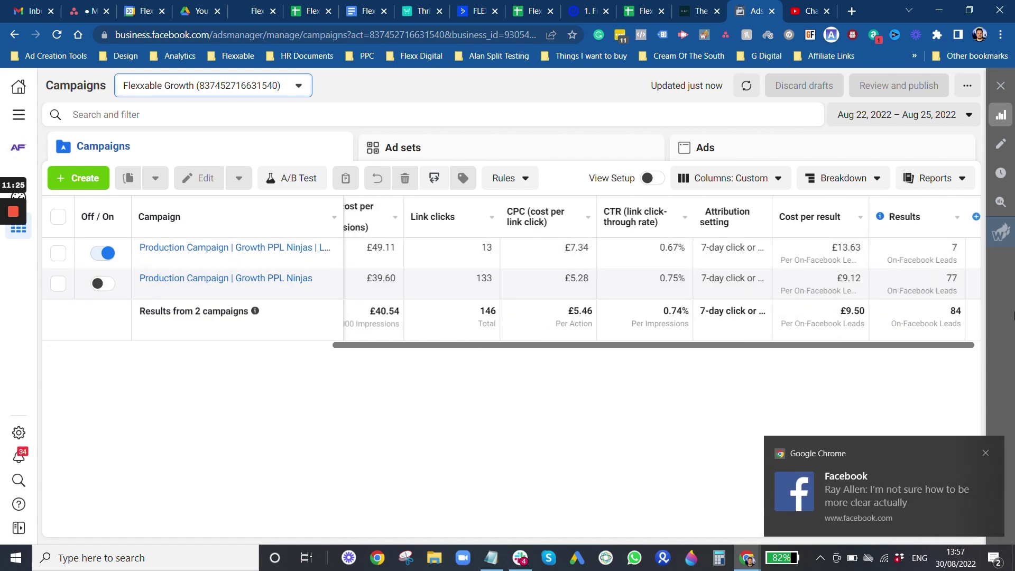
mouse_move(133, 281)
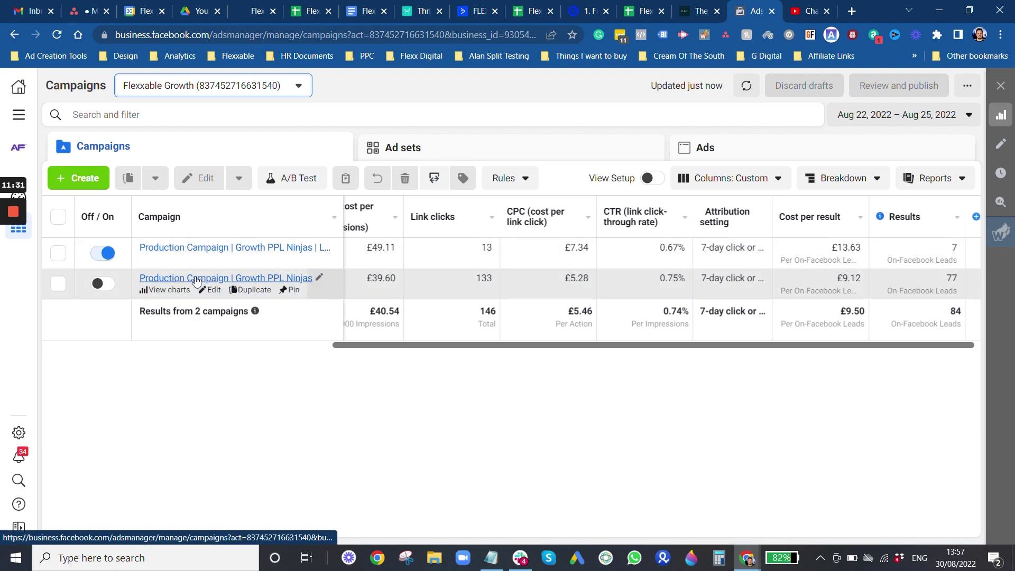
Step: Show the Growth PPL Ninjas ad sets for Aug 23–30, then open Digital Marketing Narrowed's ads
click(196, 279)
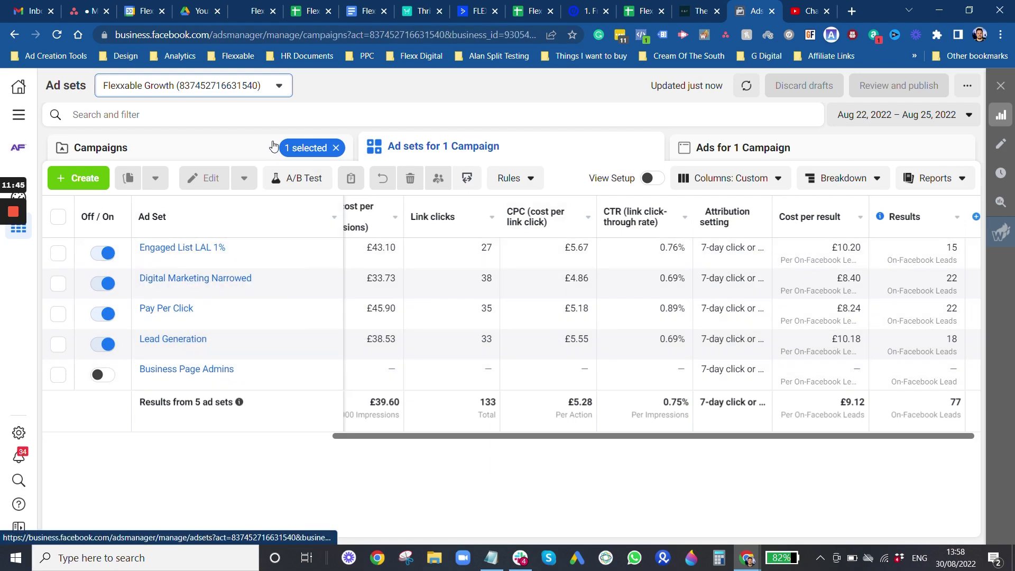
click(273, 144)
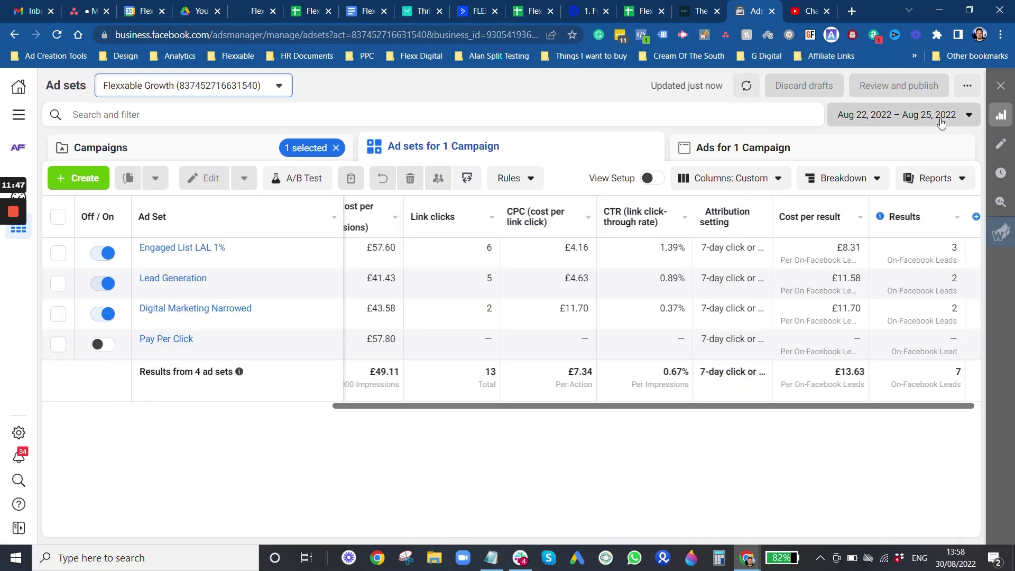
click(973, 116)
click(610, 274)
click(610, 254)
click(857, 339)
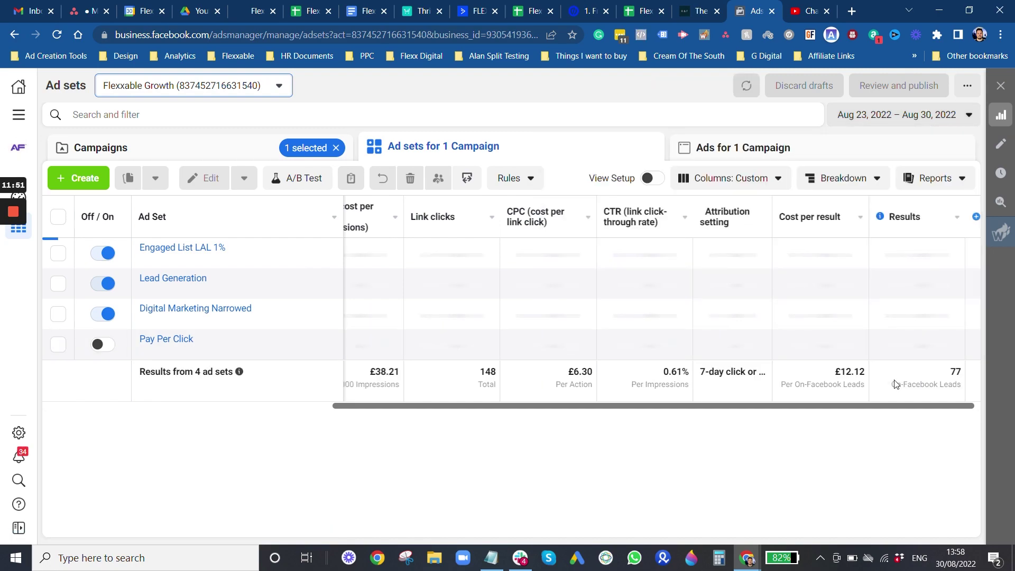
drag(889, 407, 582, 417)
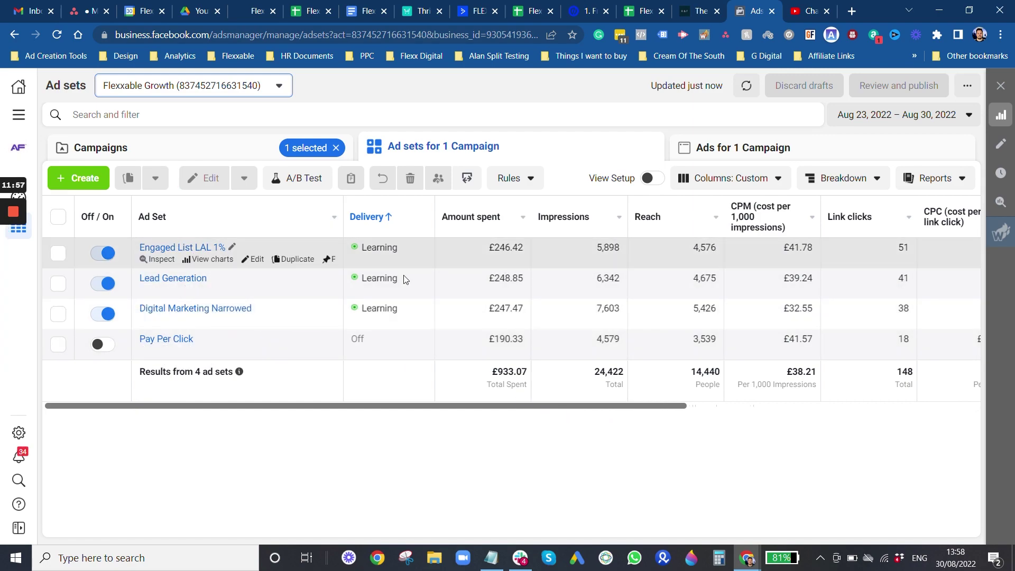
drag(622, 420, 915, 418)
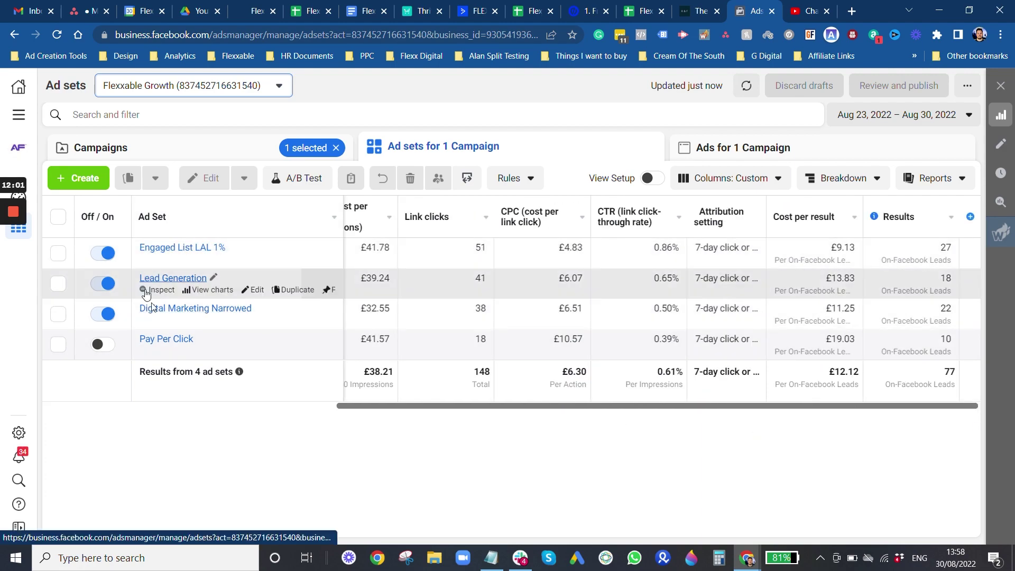
click(169, 311)
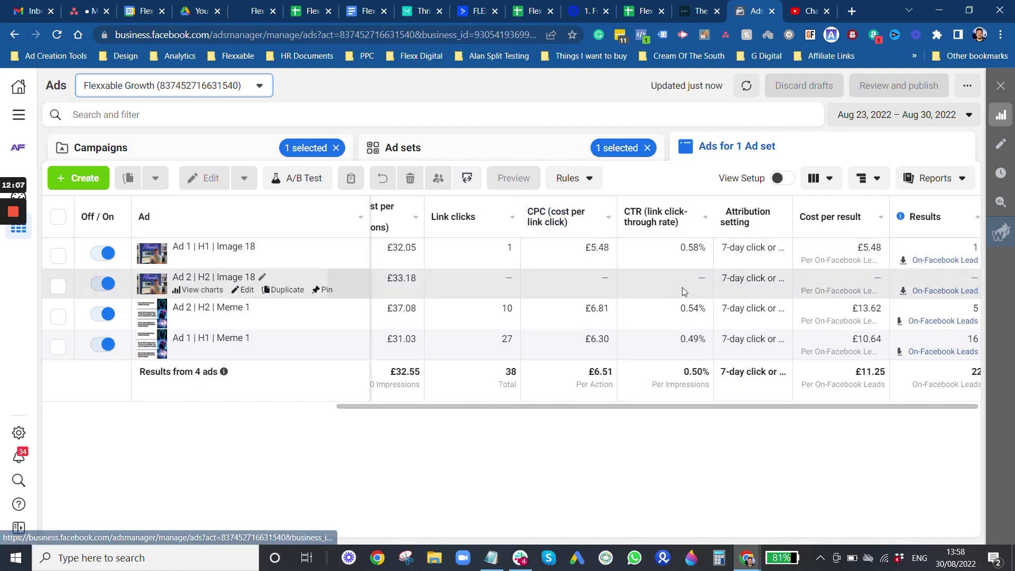
click(413, 146)
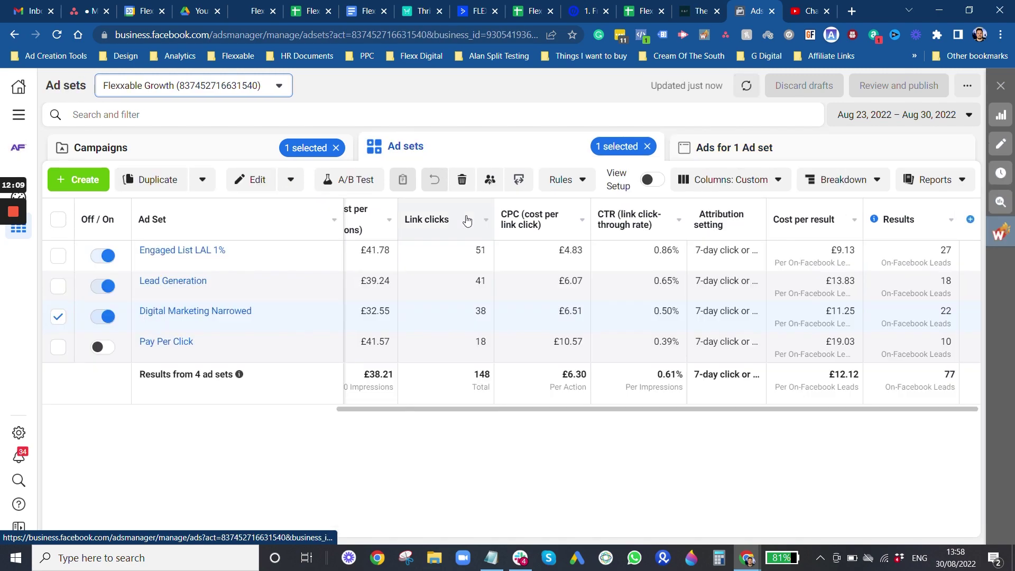